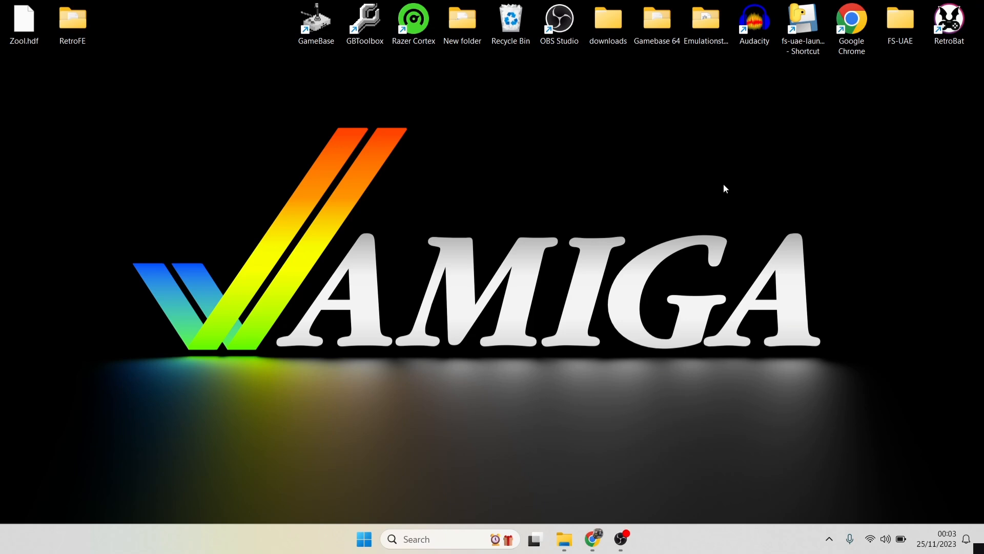
- Open the RetroFE folder on the desktop full size to view its contents, and close it again
double_click(82, 23)
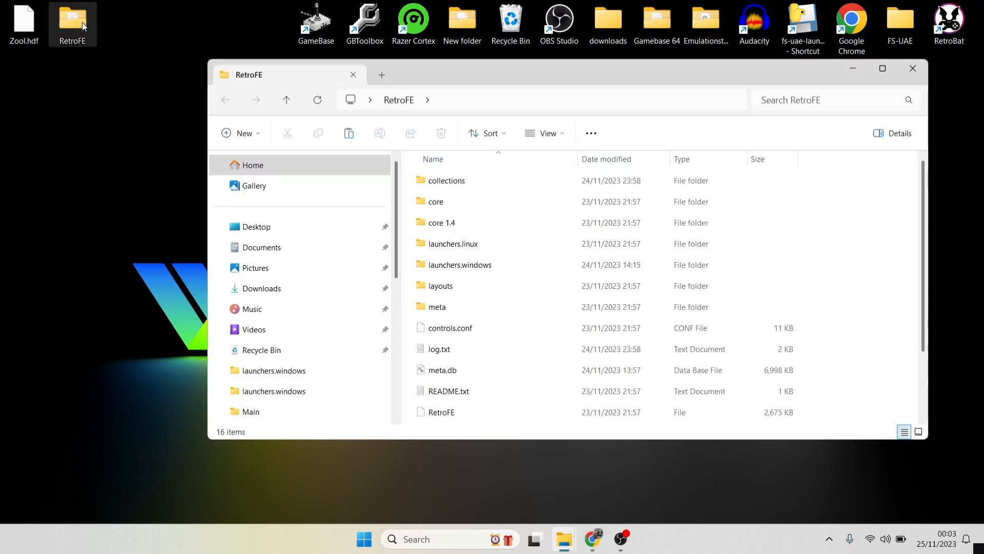
double_click(569, 71)
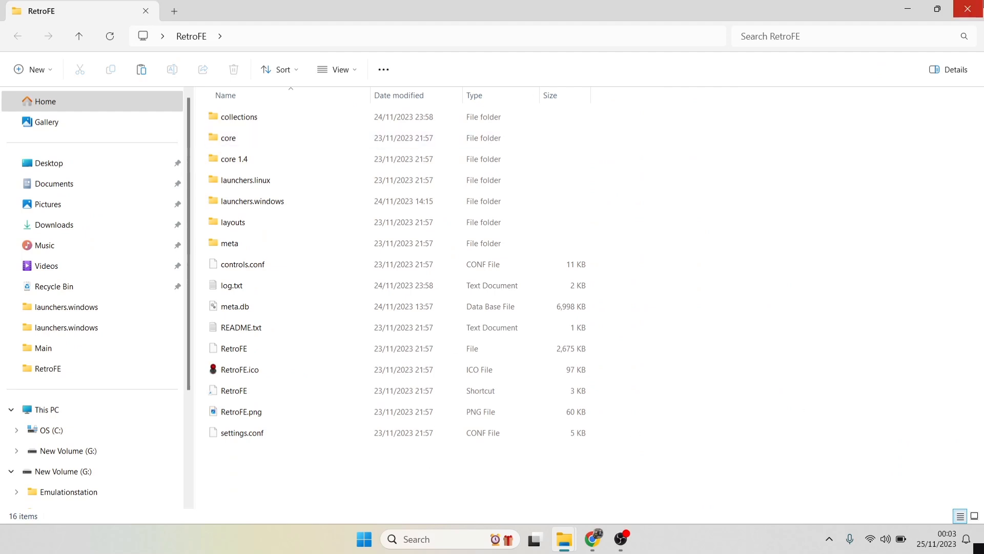
left_click(968, 9)
- Switch to Chrome and find the Windows 11 / 10 / 8.1 / 8 / 7 downloads on the RetroArch download page
left_click(593, 539)
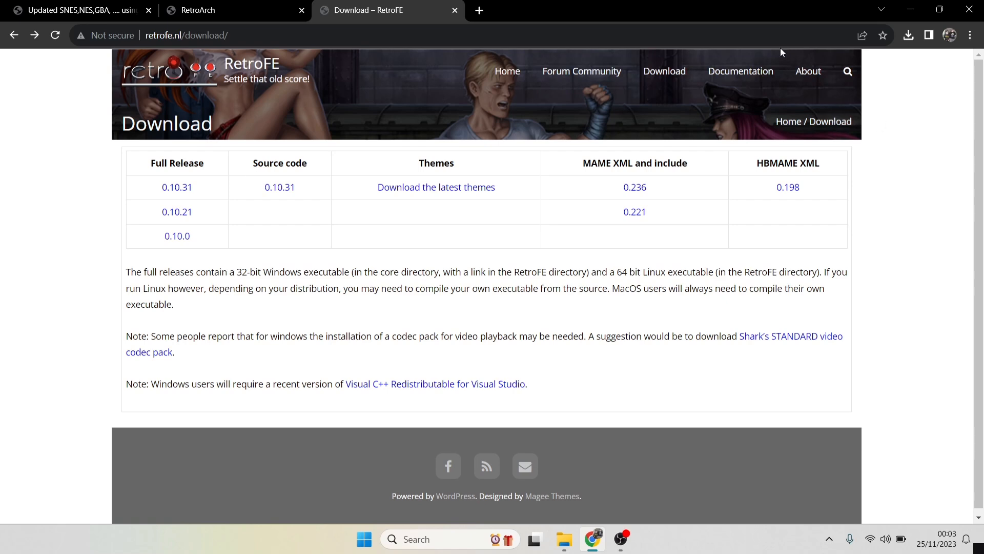
left_click(255, 5)
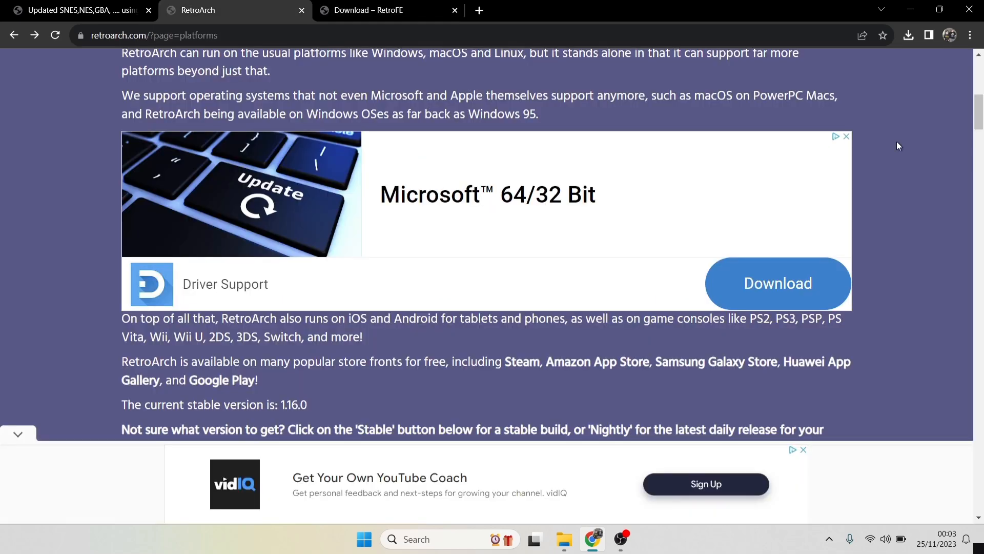
left_click_drag(981, 113, 980, 91)
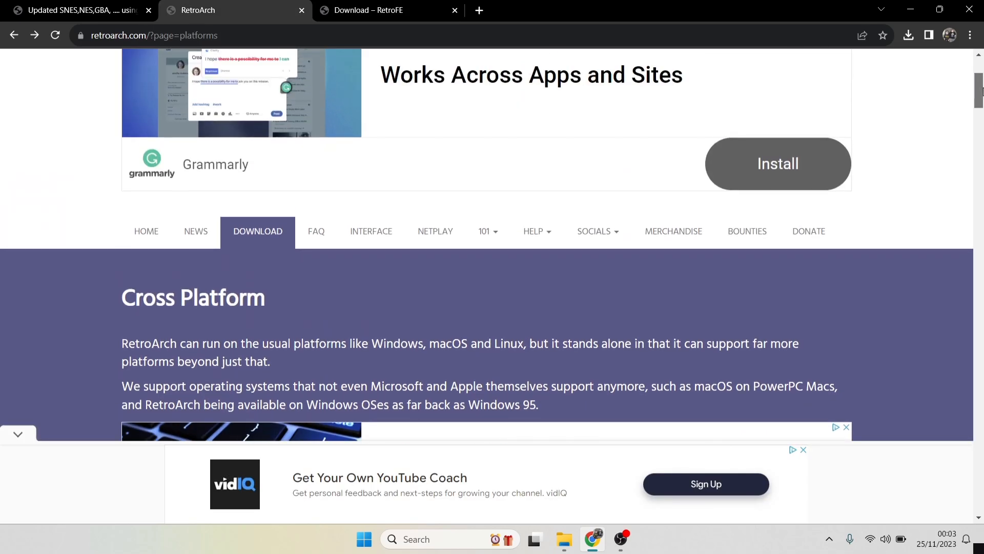
left_click_drag(981, 91, 980, 137)
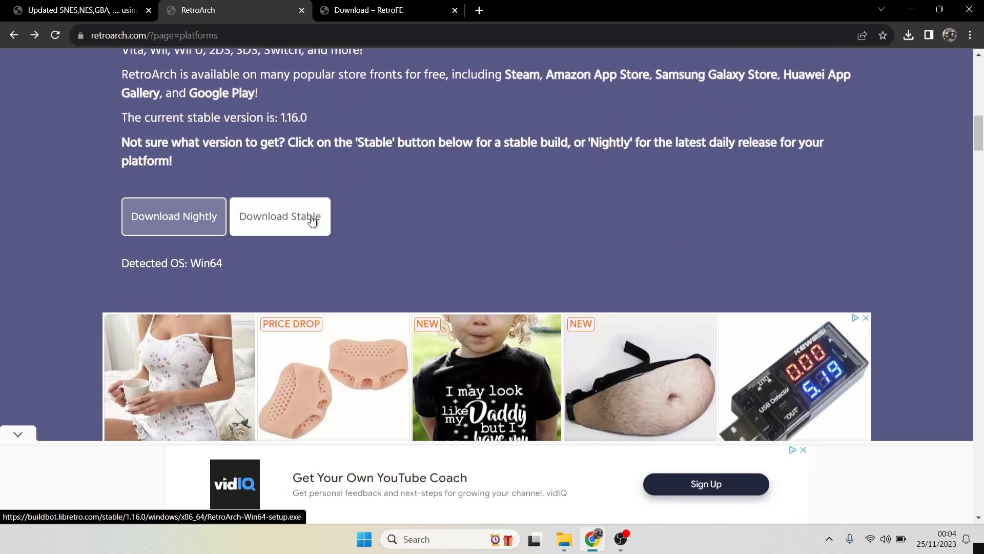
left_click_drag(980, 133, 981, 186)
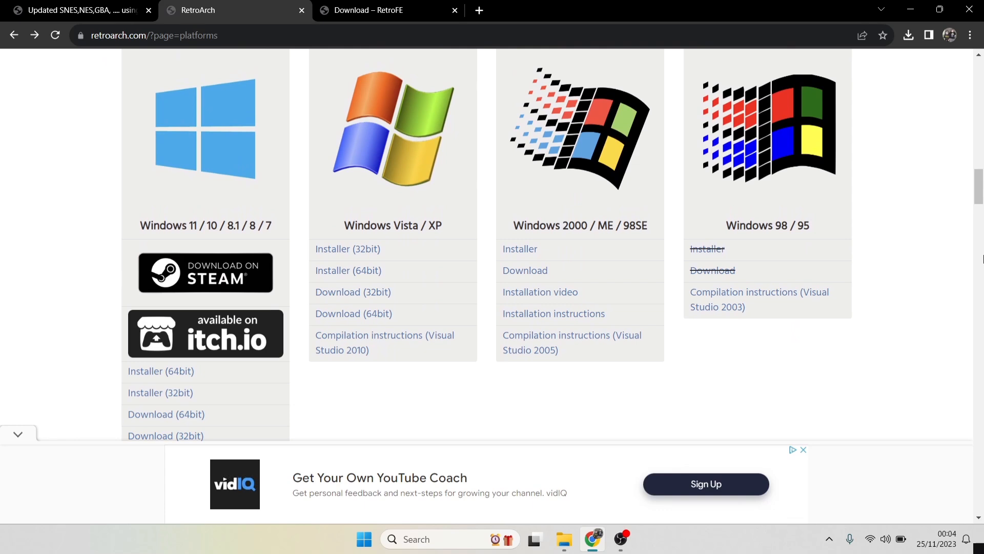
left_click_drag(980, 185, 980, 191)
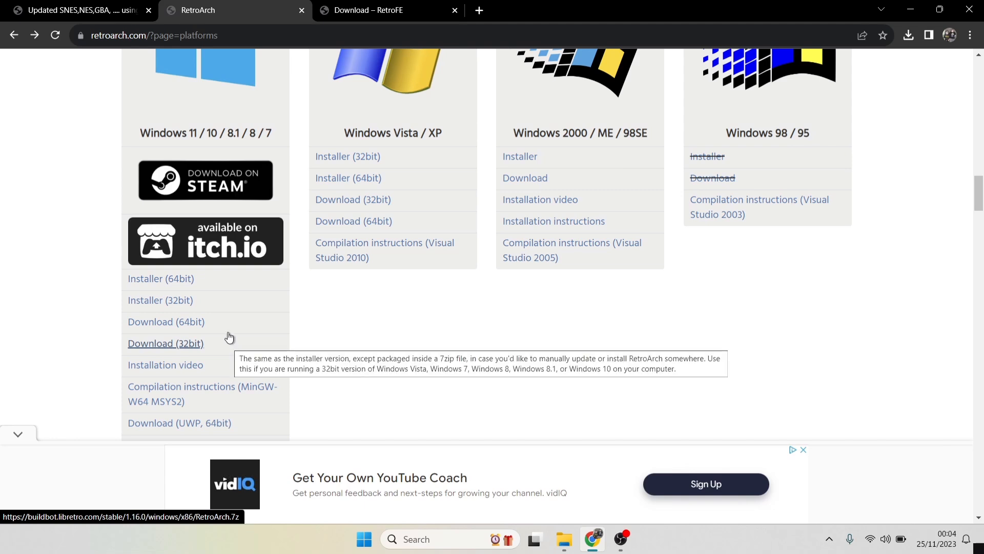
- Look up the PC's system type in System Information and close it
left_click(452, 543)
type("sy")
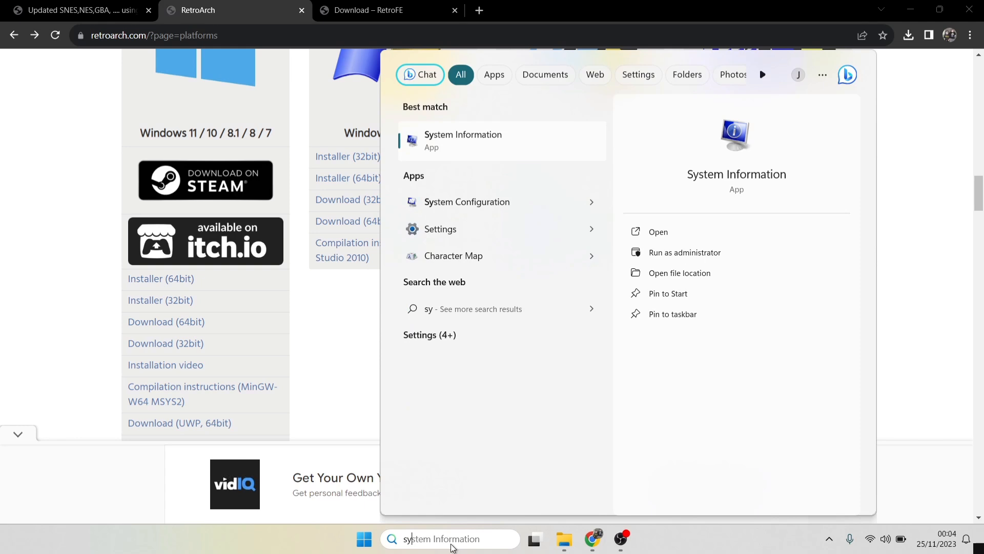
left_click(498, 145)
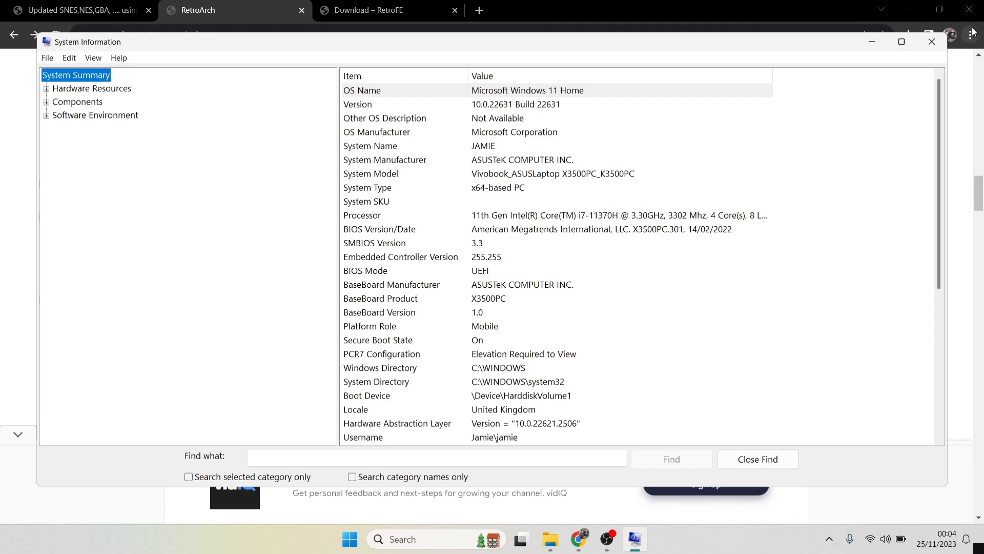
left_click(932, 42)
- Download the 64-bit RetroArch.7z archive for Windows 11 / 10 / 8.1 / 8 / 7 and extract its RetroArch-Win64 folder to the desktop
left_click(189, 324)
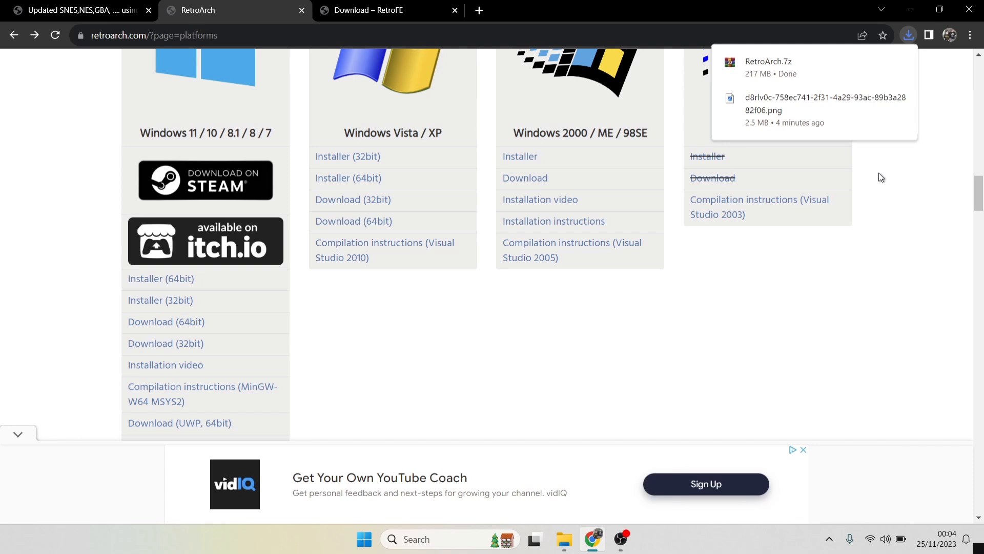
left_click(780, 66)
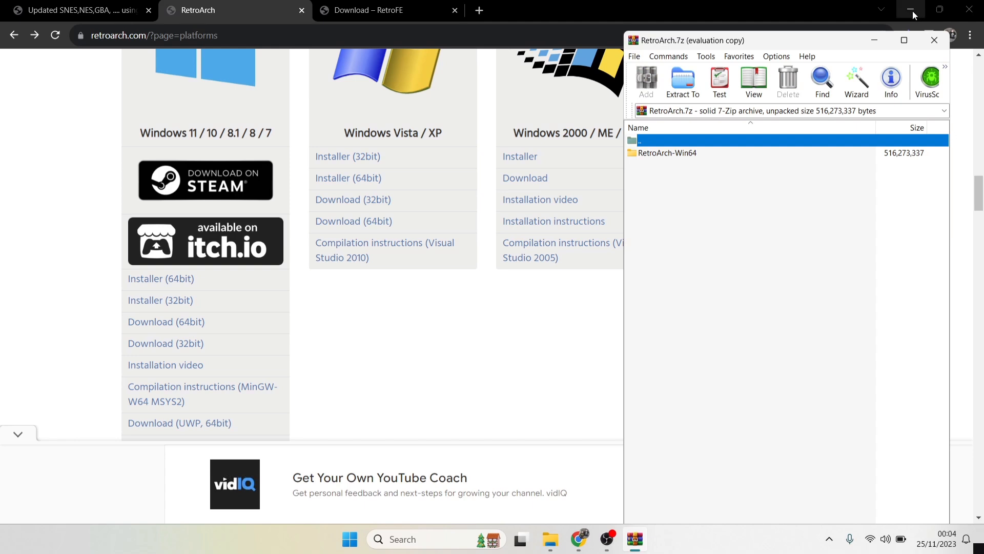
left_click(911, 10)
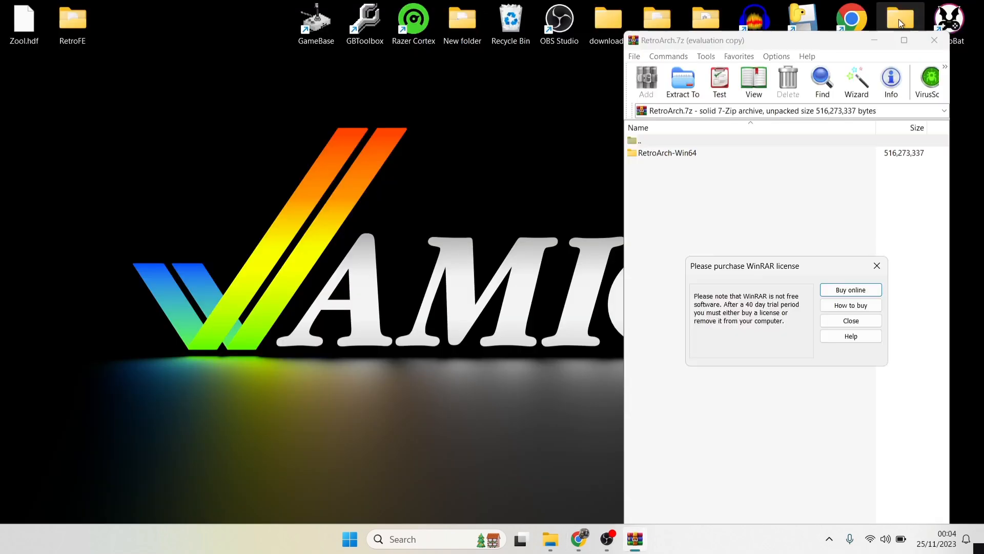
left_click(849, 326)
left_click_drag(666, 152, 373, 172)
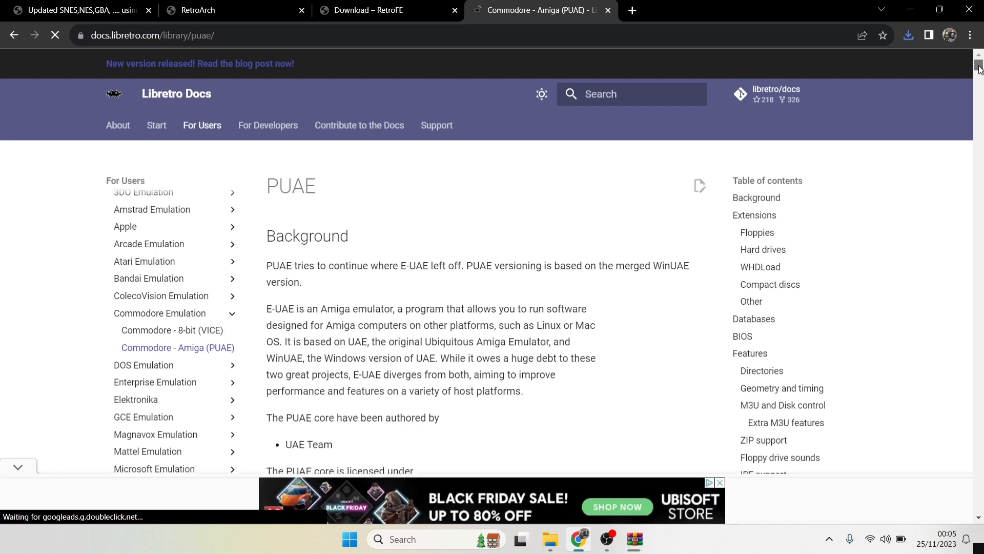
- Read the supported file extensions and the Kickstart BIOS table in the Libretro documentation of the PUAE core
left_click_drag(978, 68, 979, 74)
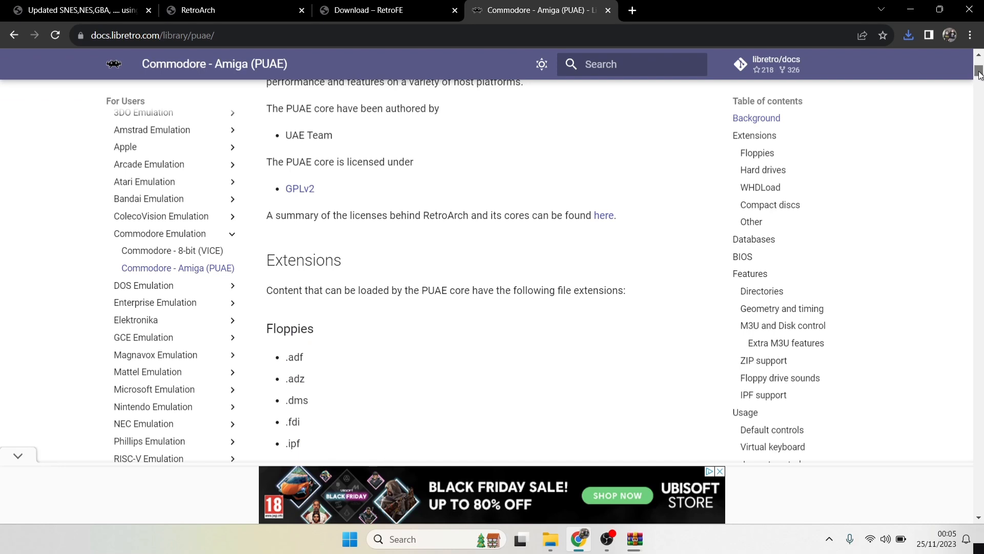
left_click_drag(979, 75, 979, 77)
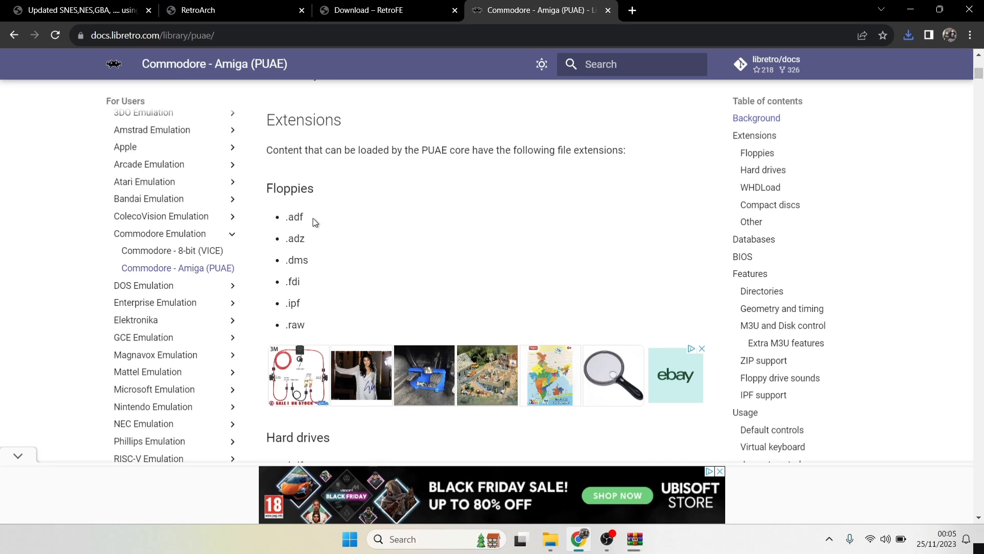
left_click_drag(982, 74, 981, 82)
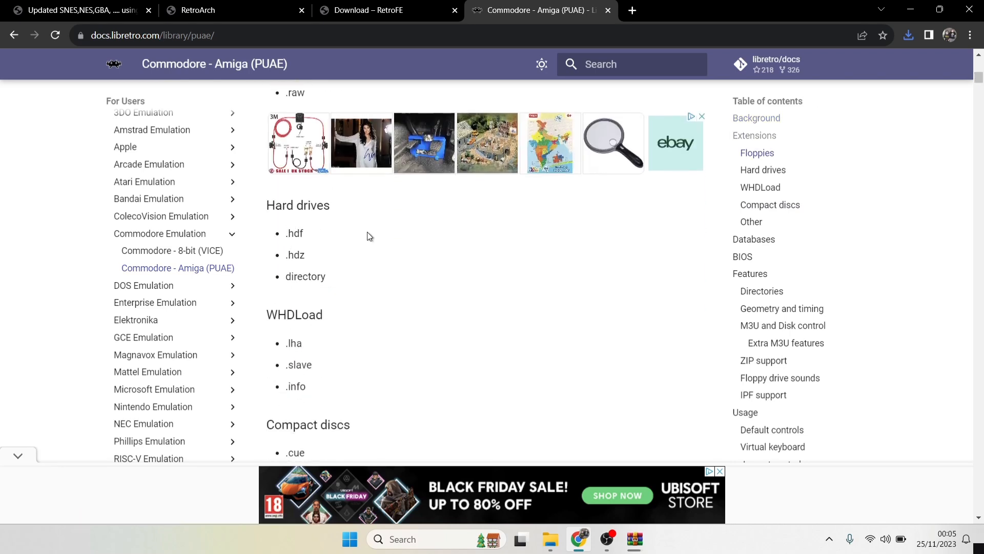
left_click_drag(980, 81, 980, 82)
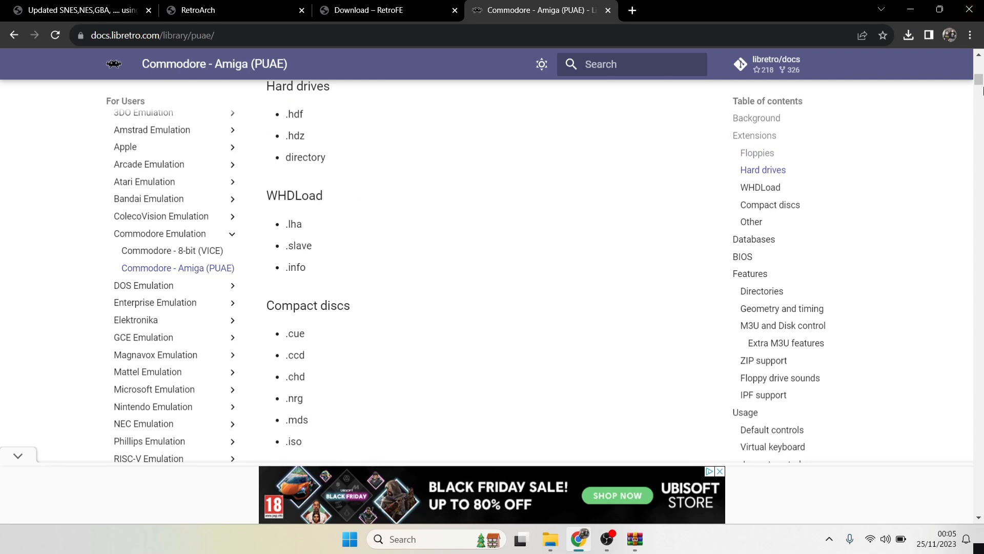
left_click_drag(980, 83, 980, 99)
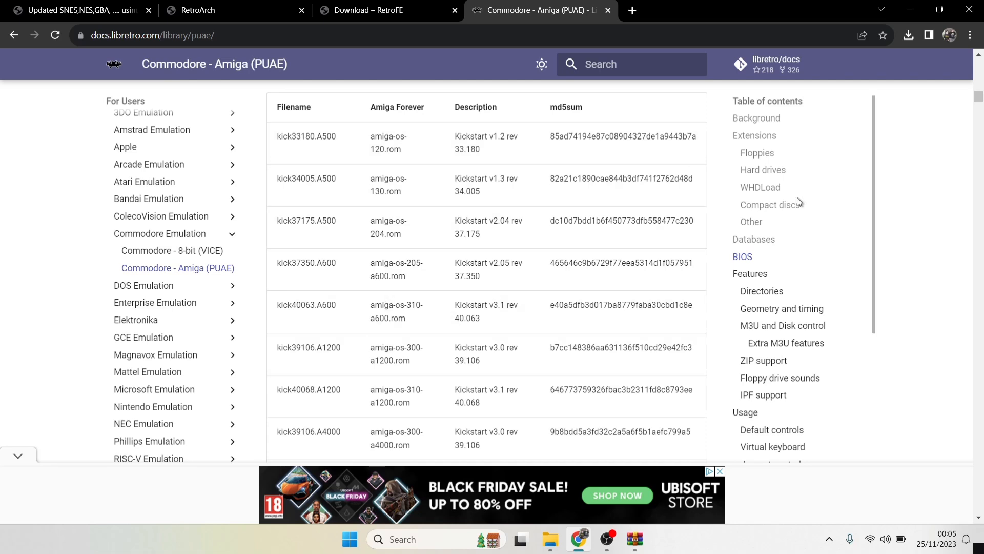
left_click_drag(980, 102, 980, 110)
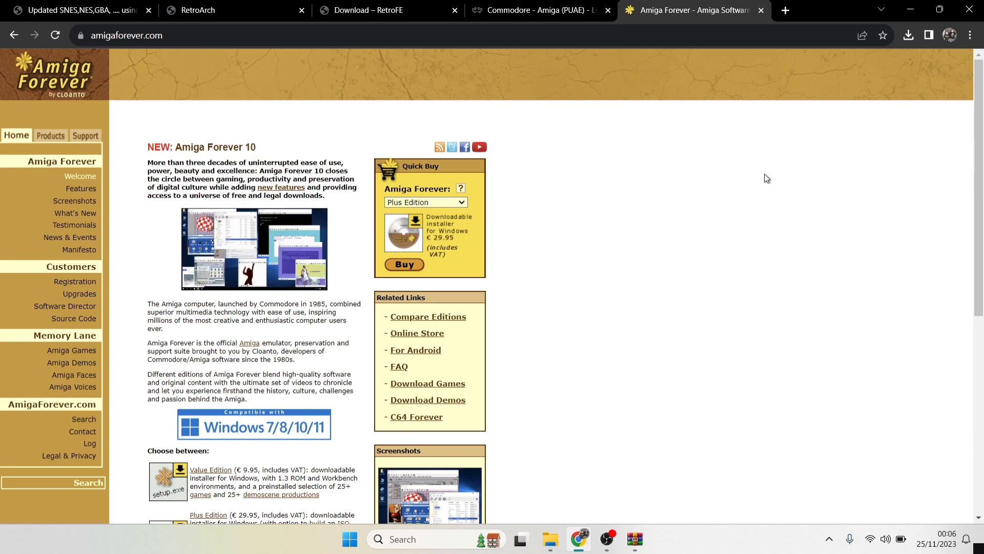
- Clear the browser and RetroArch.7z archive windows from the desktop and move the RetroArch-Win64 folder to a free spot below the icon row
left_click(911, 9)
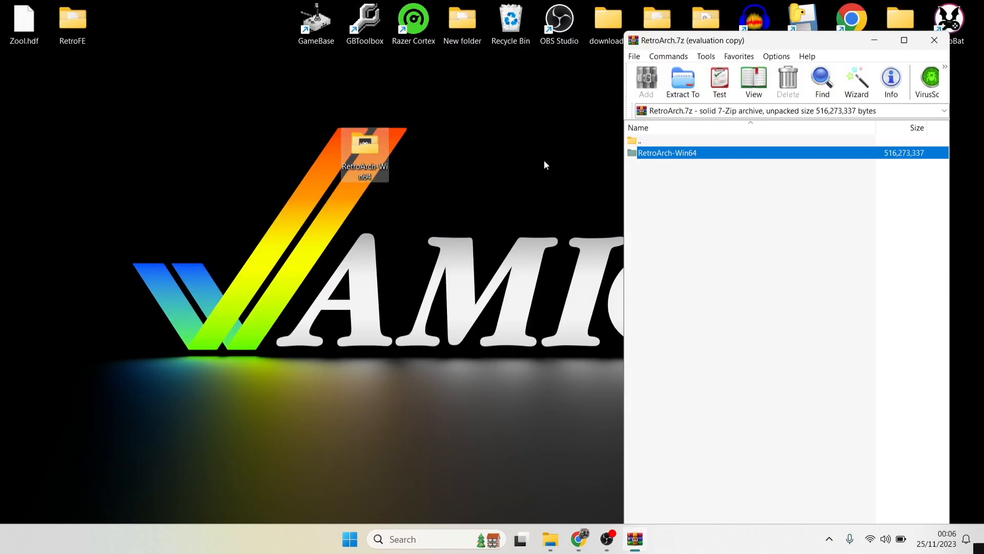
left_click(937, 40)
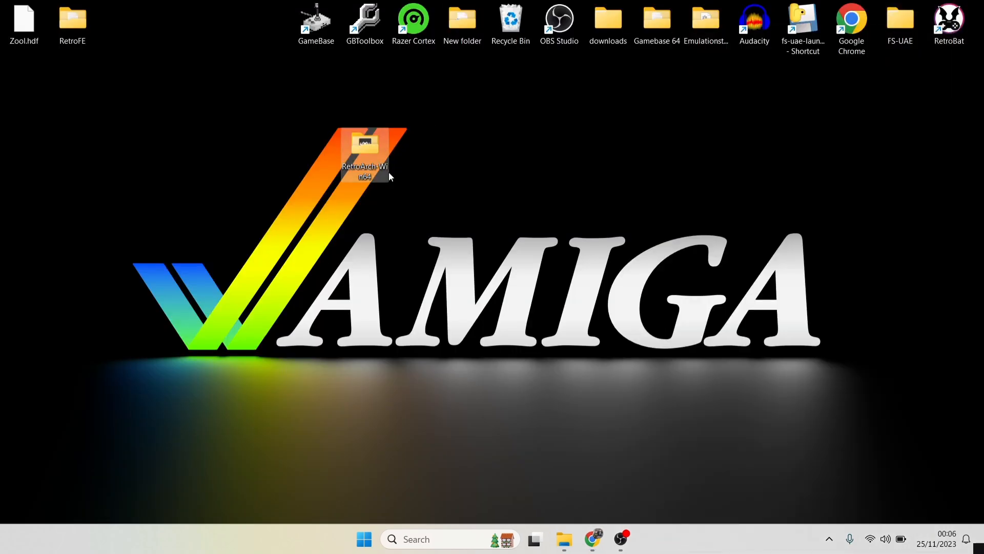
left_click_drag(374, 156, 199, 84)
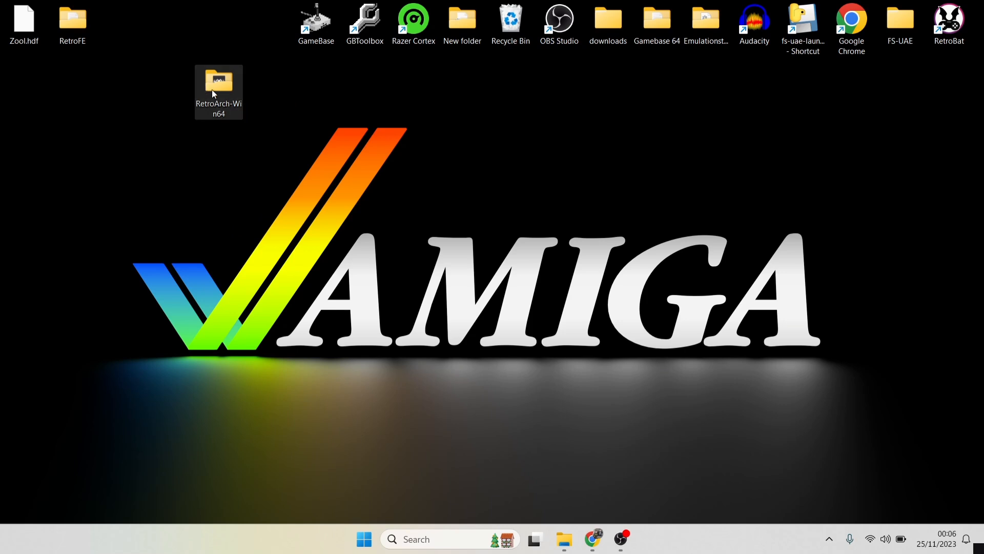
- Rename the RetroArch-Win64 folder on the desktop to RetroArch
right_click(212, 89)
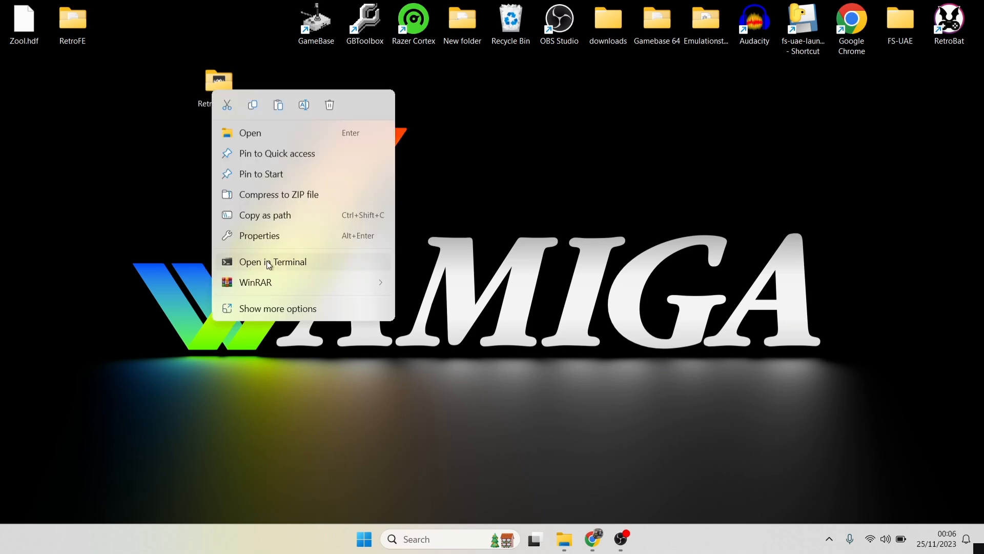
left_click(276, 309)
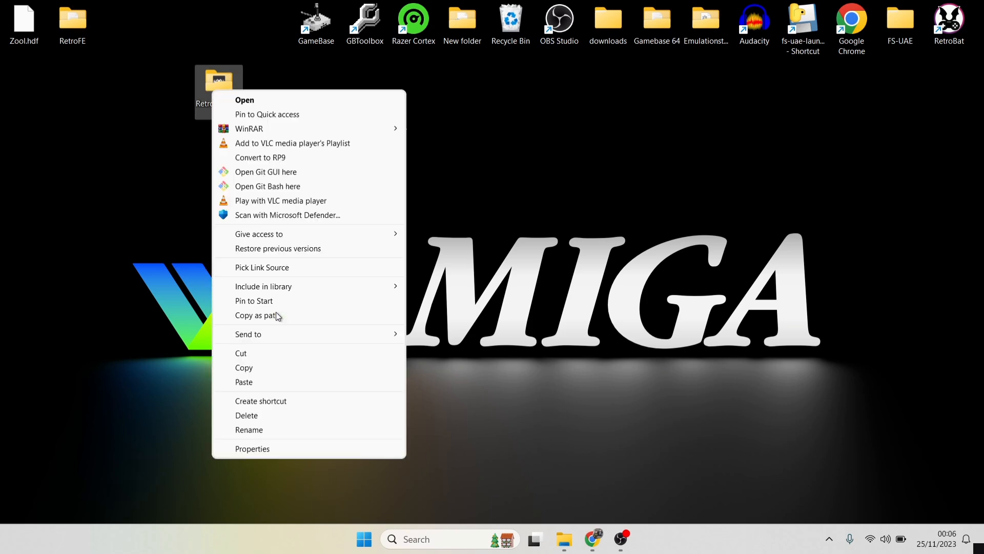
left_click(334, 431)
key("BackSpace")
key("BackSpace")
key("BackSpace")
key("BackSpace")
key("BackSpace")
key("BackSpace")
key("BackSpace")
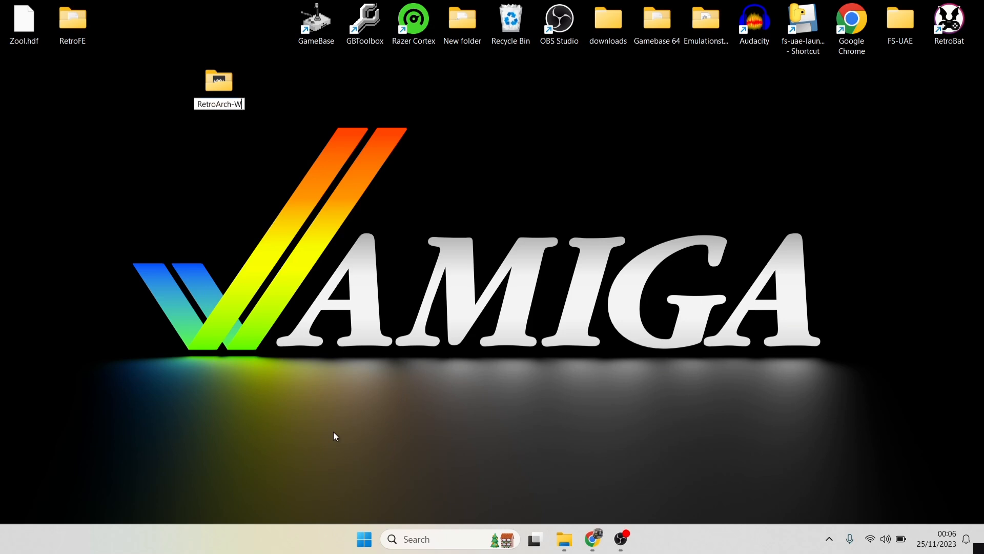
type("h")
key("Return")
left_click(301, 207)
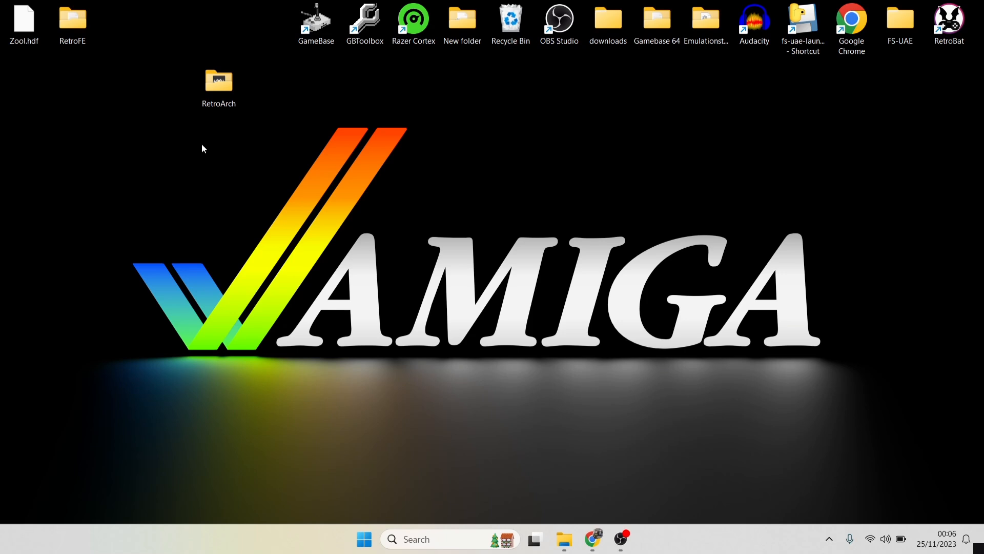
- Move the RetroFE folder to the middle of the desktop and create a new folder named Emulators inside it
left_click_drag(87, 27, 541, 187)
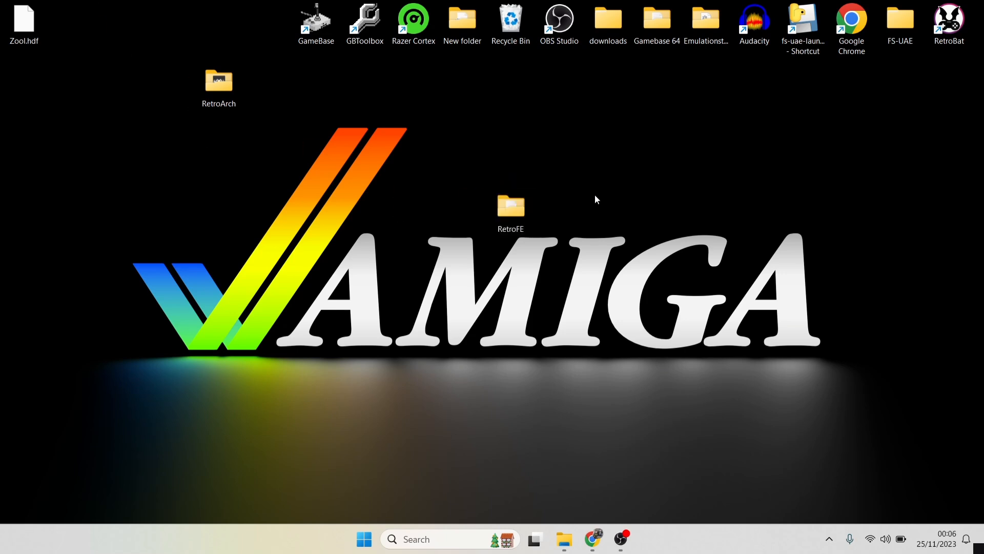
double_click(519, 206)
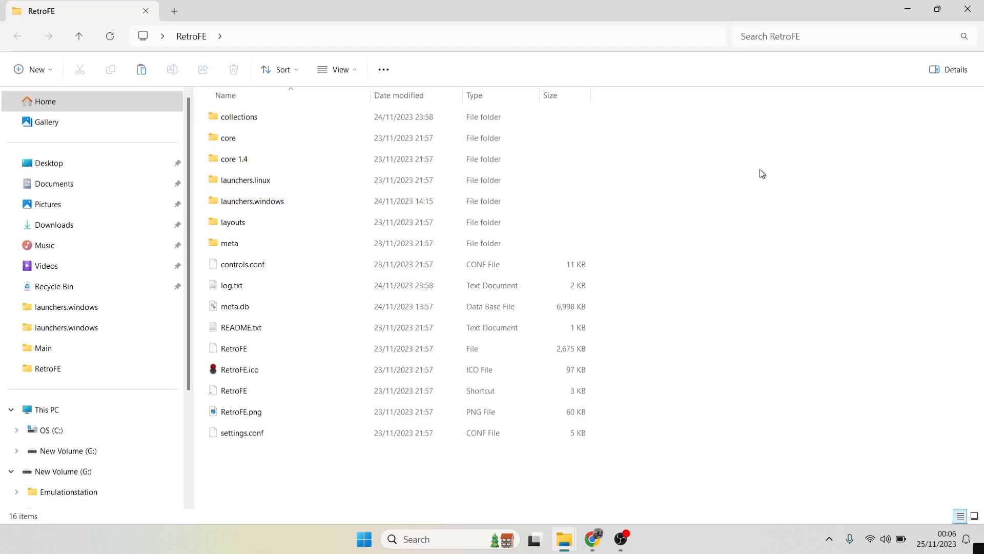
right_click(762, 174)
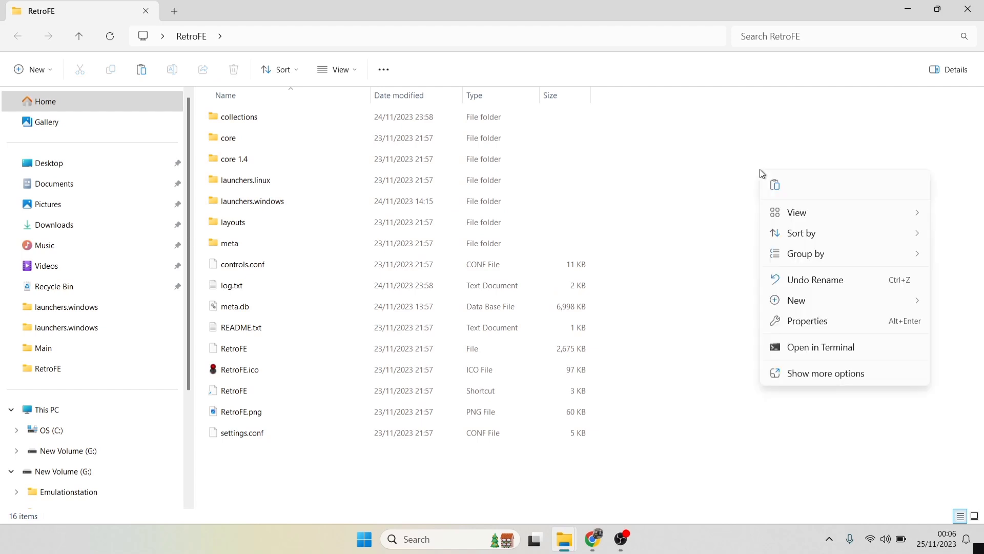
mouse_move(800, 303)
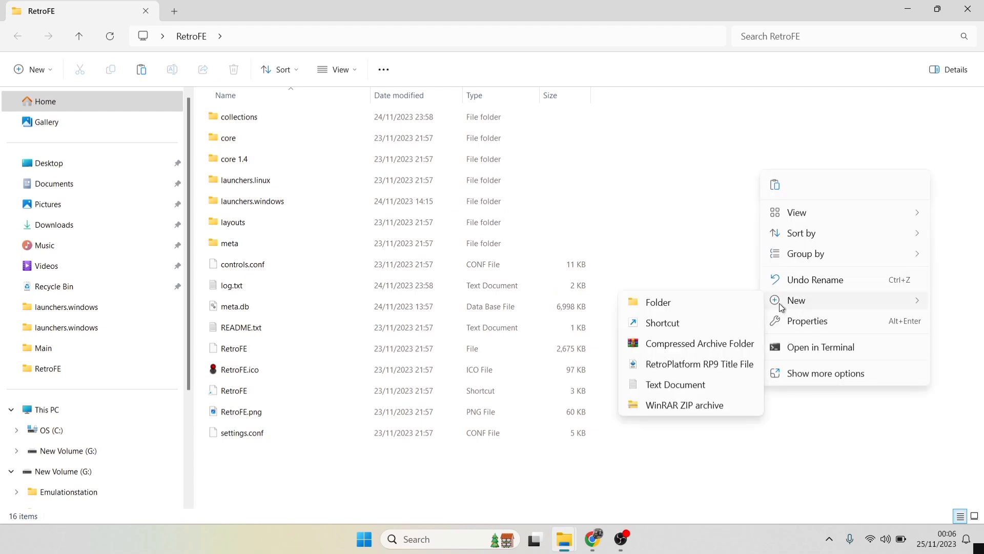
left_click(711, 304)
type("Emulators")
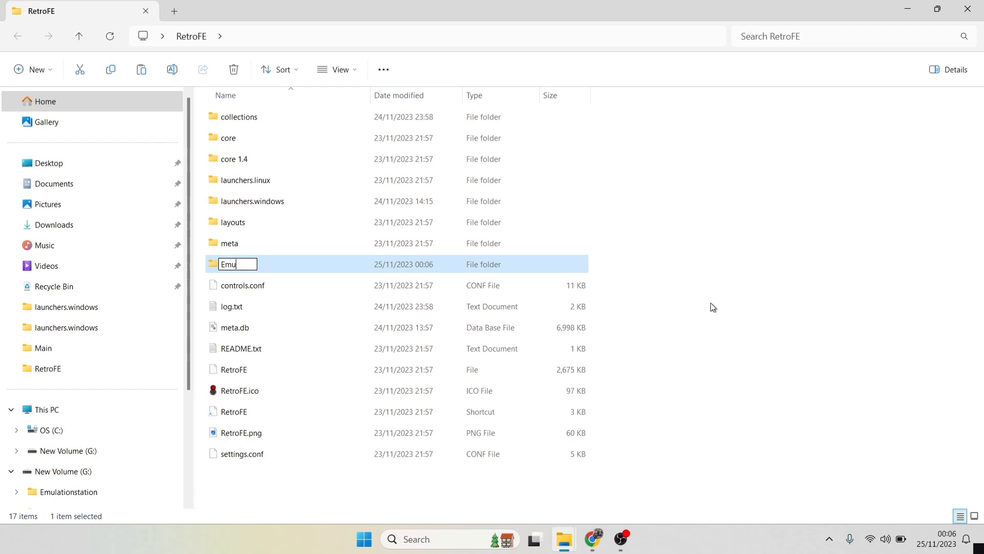
key("Return")
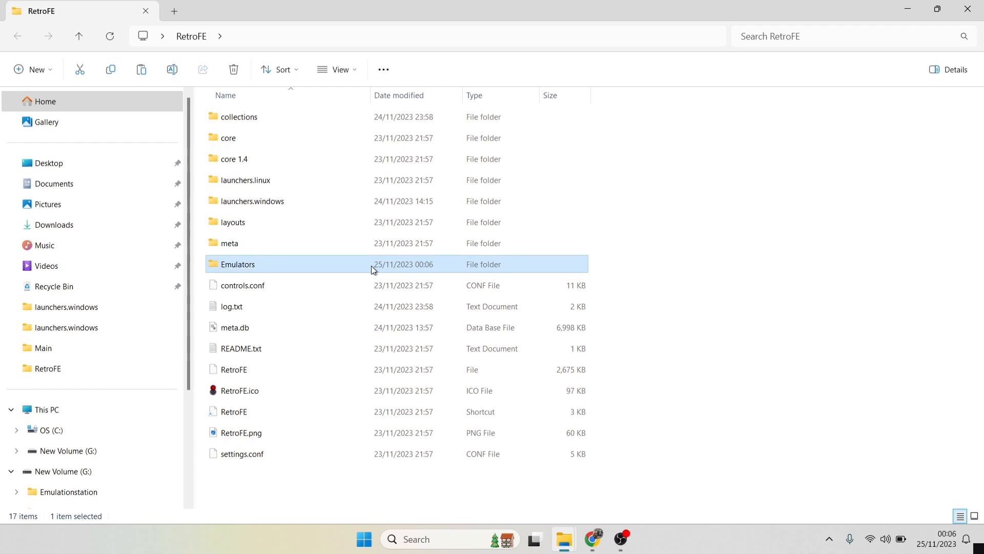
- Move the RetroArch folder from the desktop into RetroFE's Emulators folder
double_click(371, 266)
double_click(480, 4)
left_click_drag(495, 71, 713, 69)
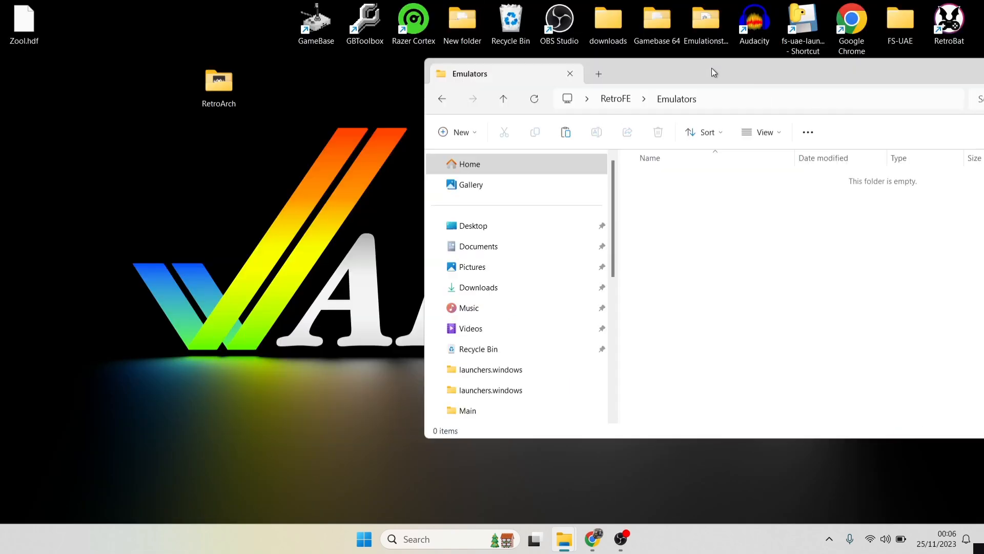
left_click_drag(219, 82, 810, 301)
double_click(735, 68)
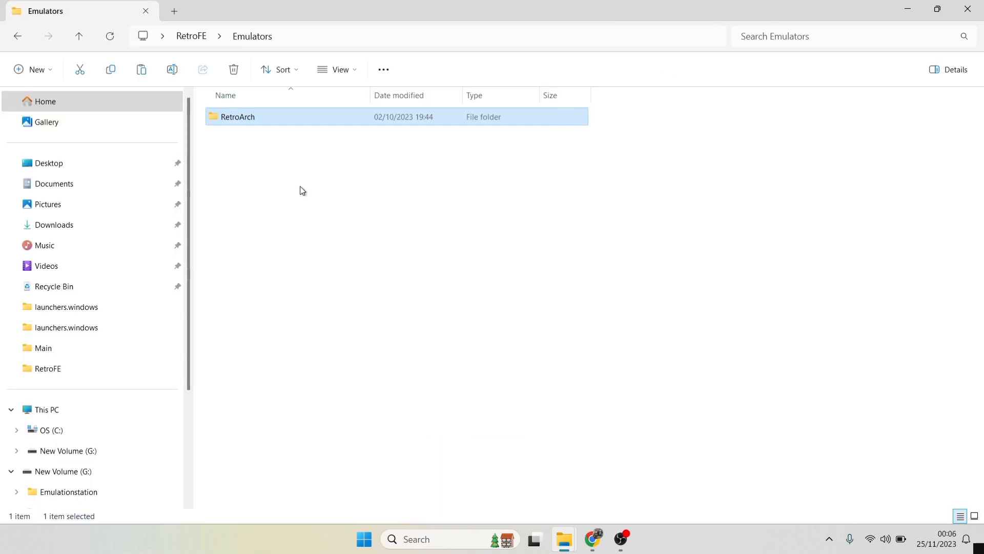
- Launch RetroArch from its folder inside Emulators
double_click(222, 115)
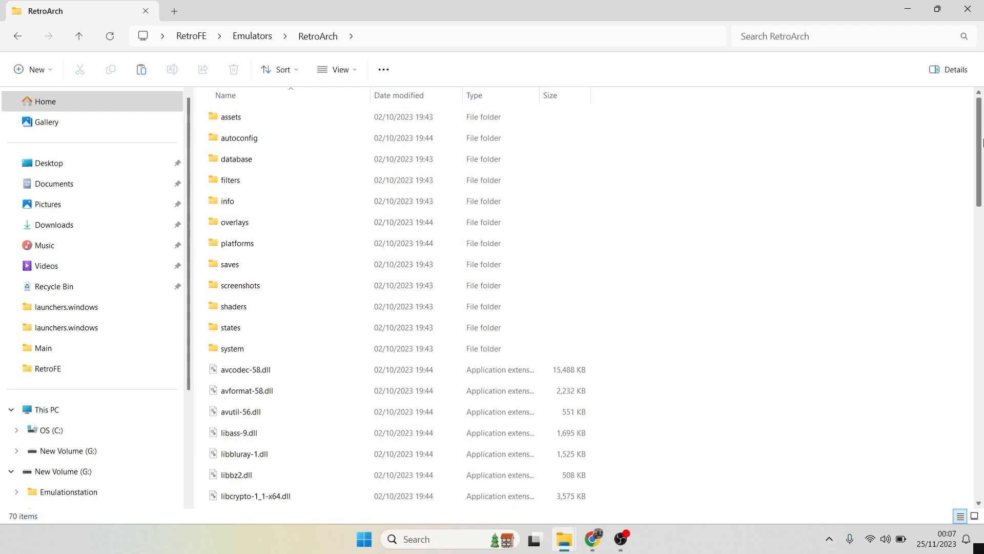
left_click_drag(983, 144, 983, 433)
double_click(247, 392)
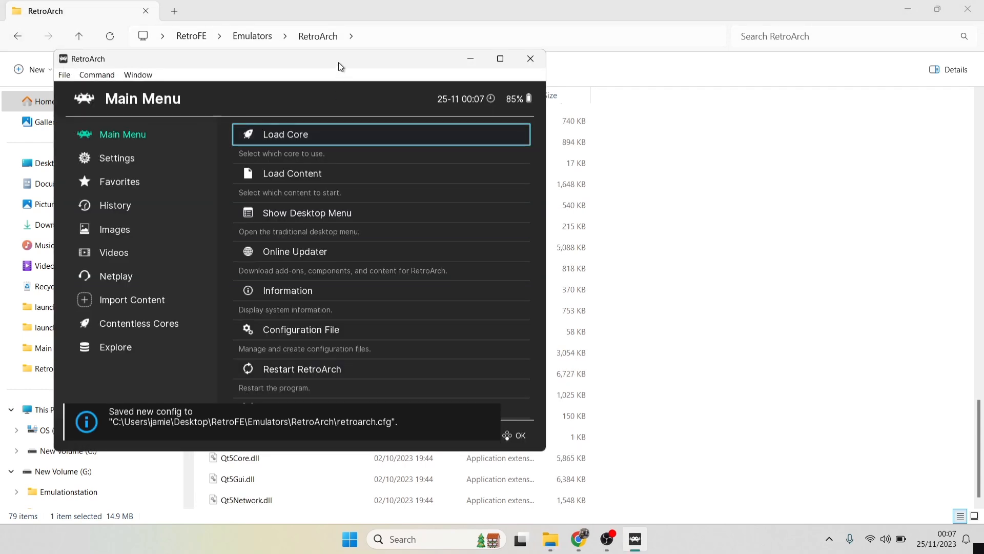
- Turn on Start in Fullscreen Mode in RetroArch's video settings and return to the settings overview
left_click(128, 156)
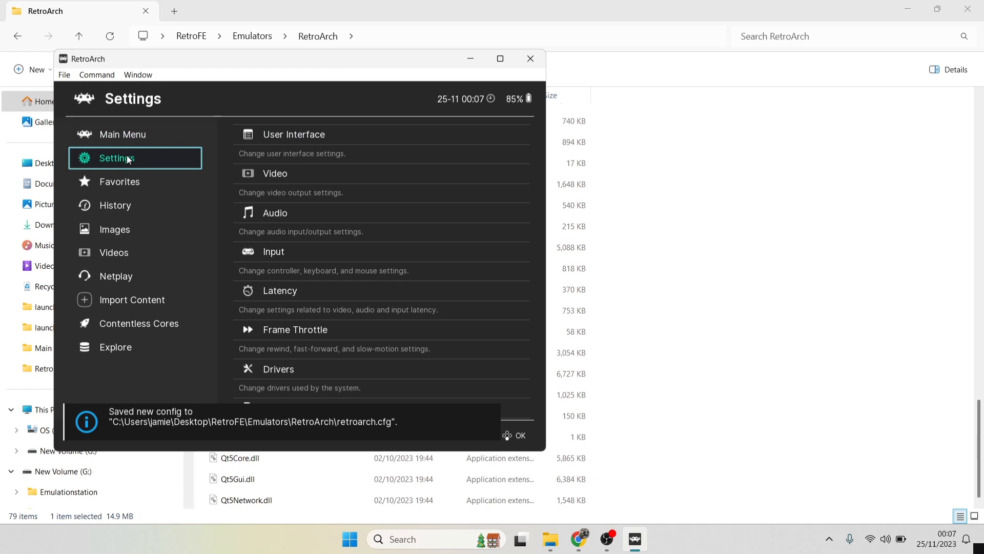
left_click(288, 173)
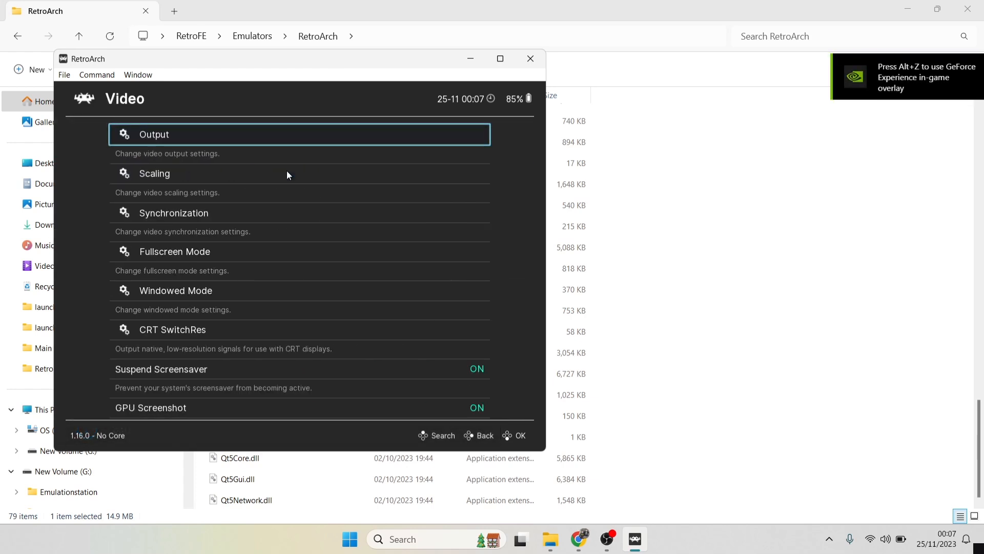
left_click(193, 251)
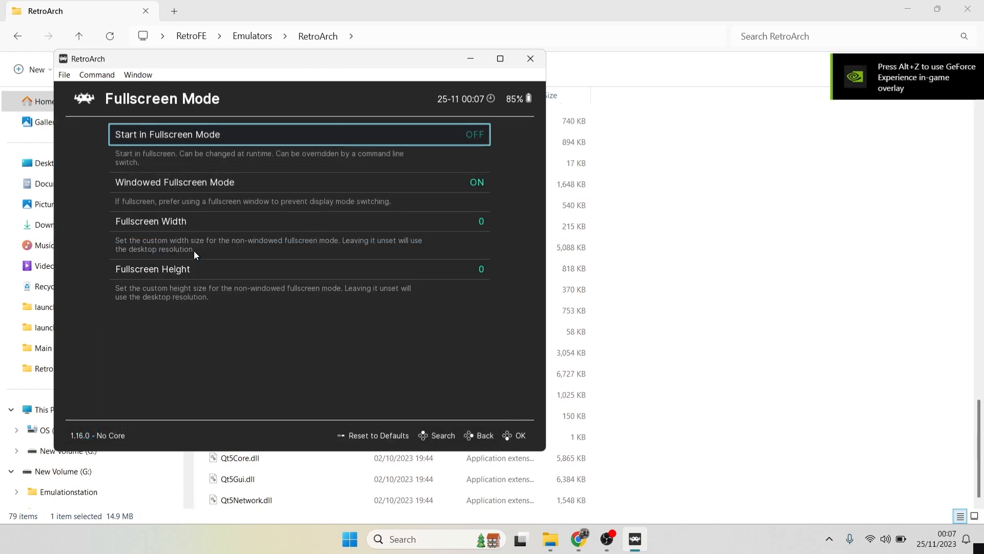
left_click(228, 138)
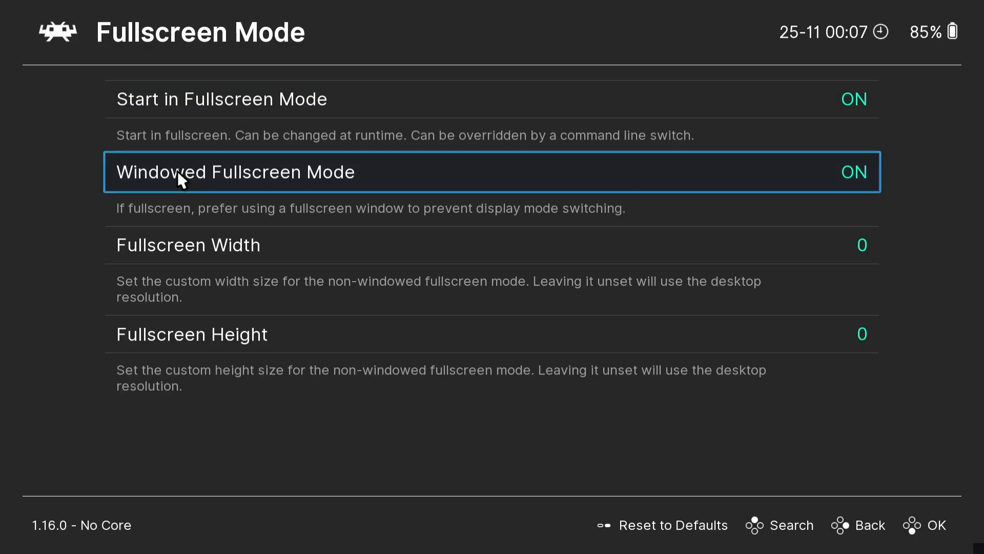
right_click(177, 171)
right_click(177, 170)
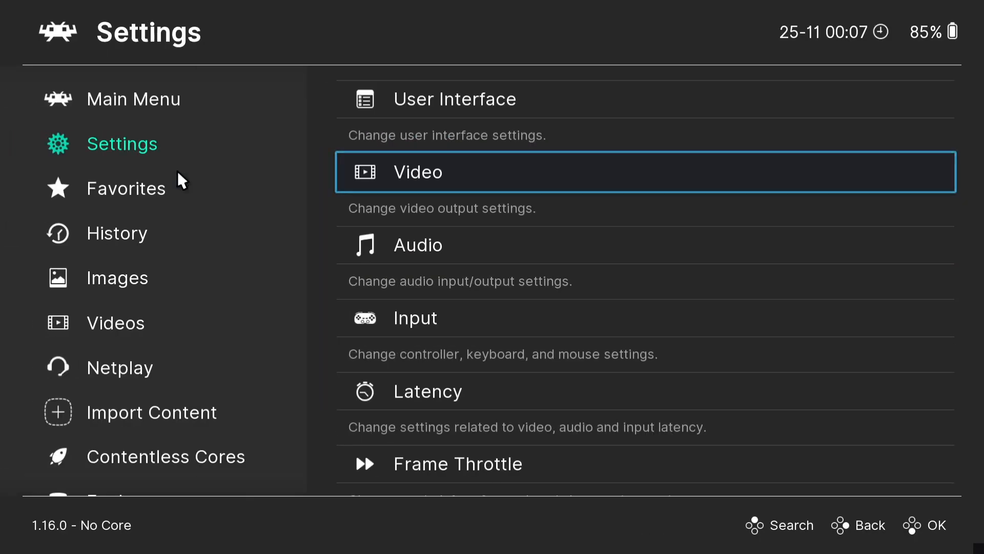
- Download the Commodore - Amiga (PUAE) core with RetroArch's core downloader
left_click(158, 100)
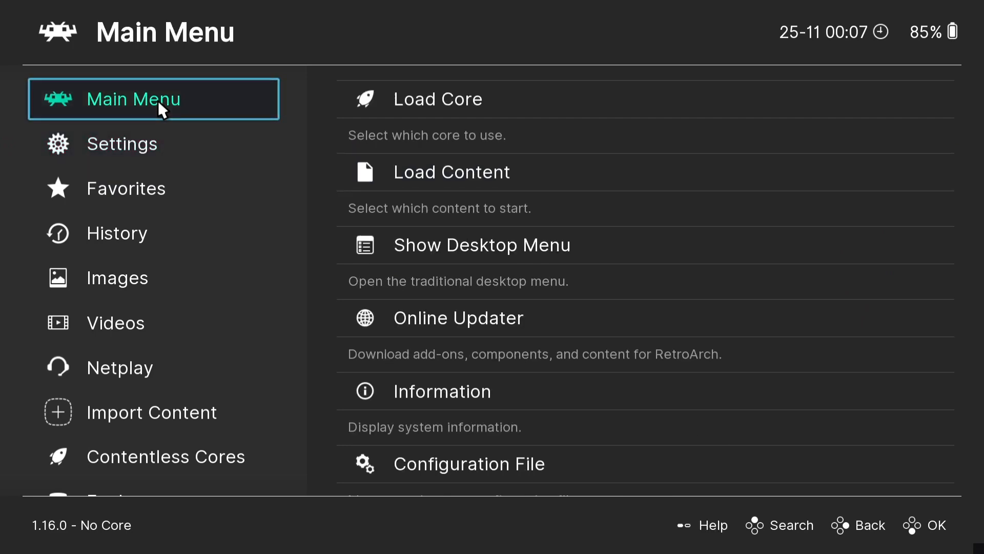
left_click(465, 103)
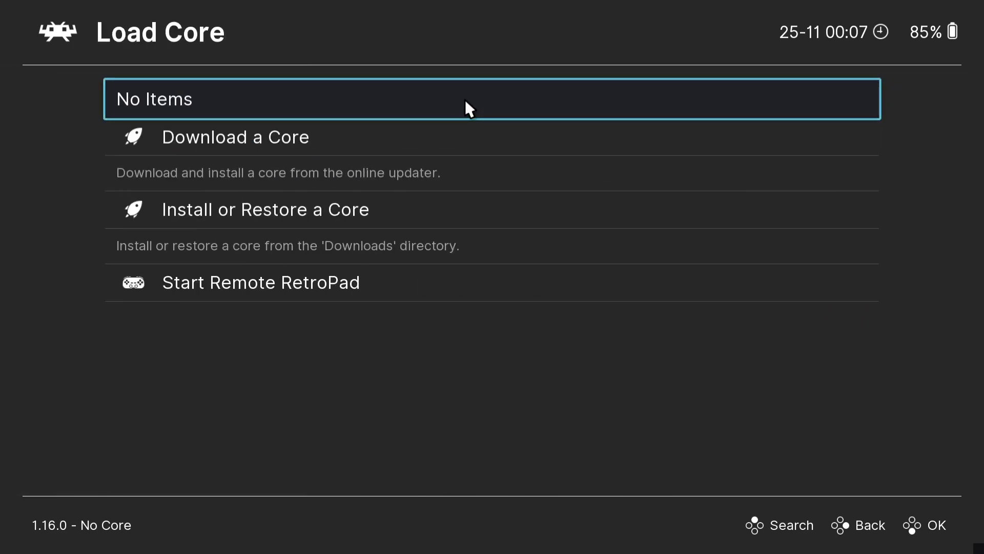
left_click(274, 135)
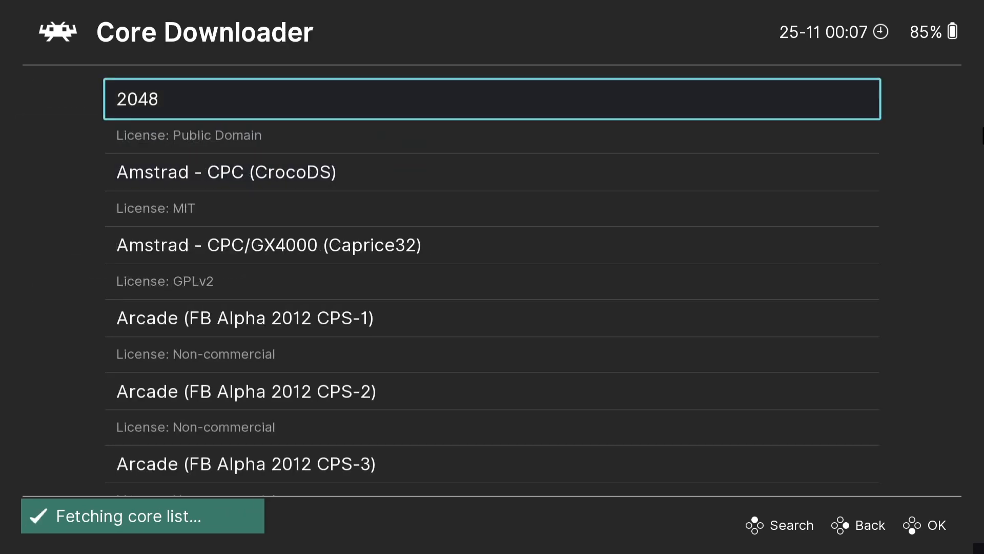
key("Down")
key("Down")
key("Down")
key("Down")
key("Down")
key("Down")
key("Down")
key("Down")
key("Down")
key("Down")
key("Down")
key("Down")
key("Down")
key("Down")
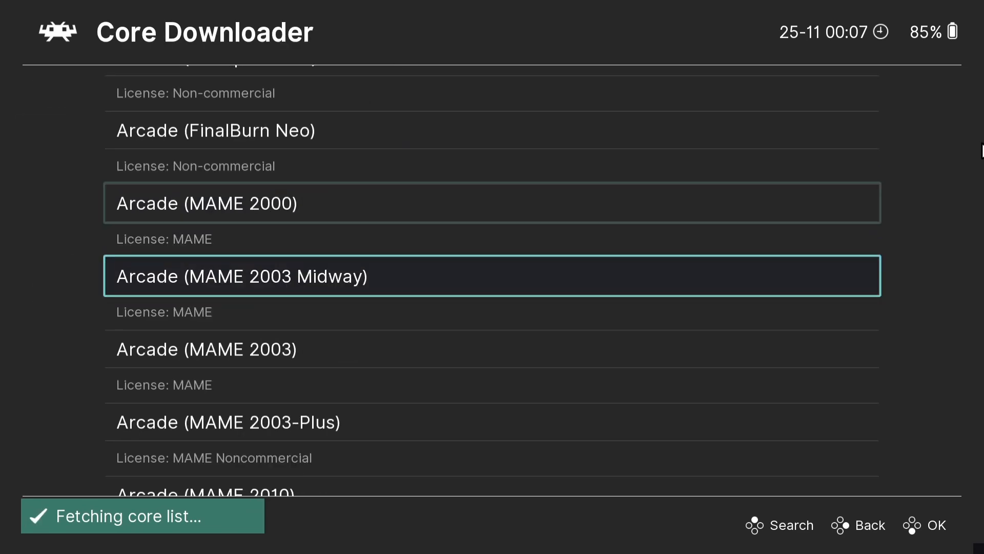
key("Down")
key("Down")
key("Down")
key("Down")
key("Down")
key("Down")
key("Down")
key("Down")
key("Down")
key("Down")
key("Down")
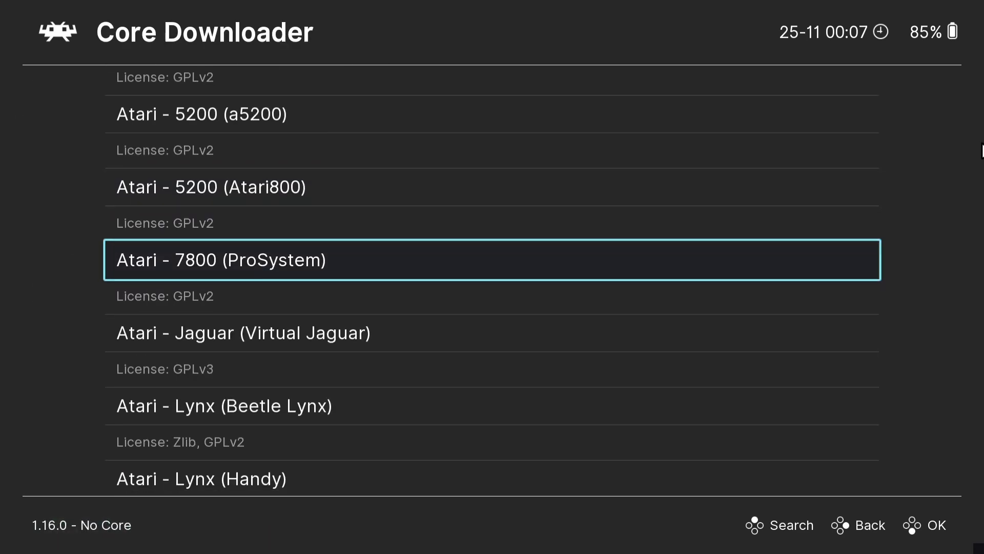
key("Down")
key("Down")
key("Down")
key("Down")
key("Down")
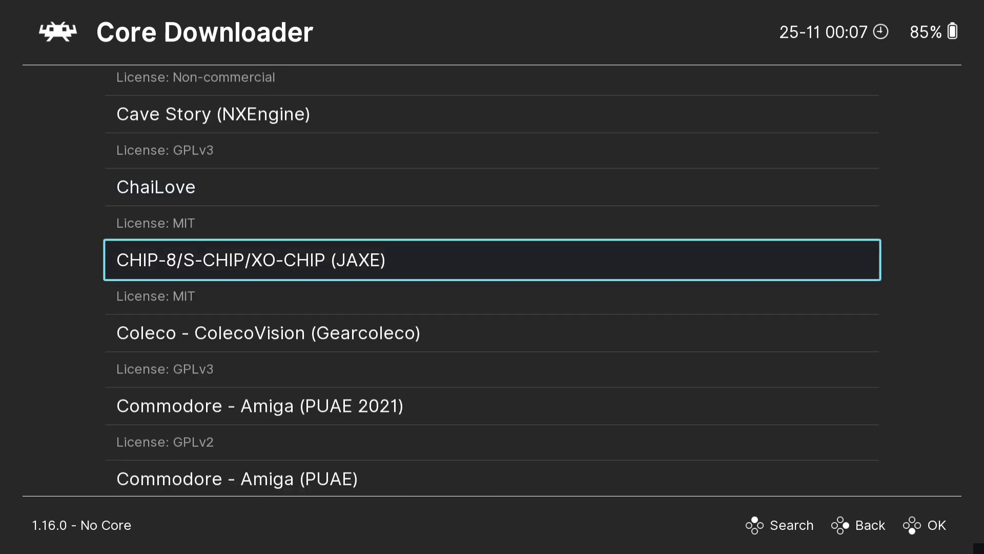
key("Down")
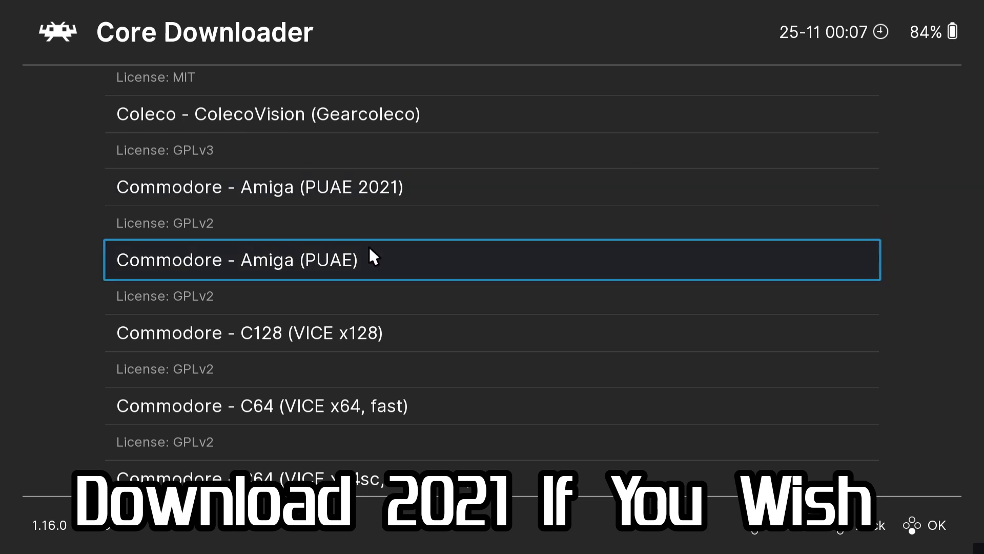
left_click(385, 254)
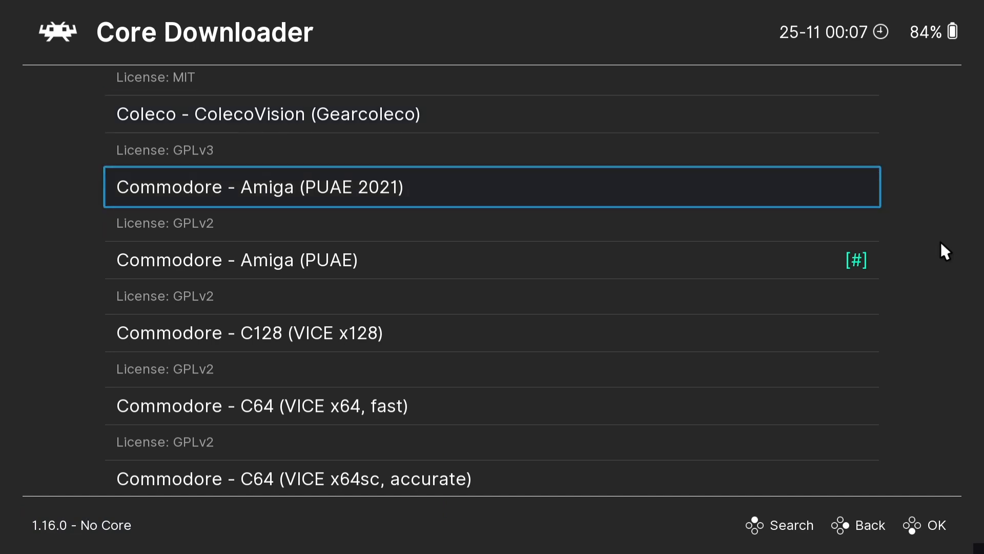
- Save the current RetroArch configuration and quit RetroArch
key("BackSpace")
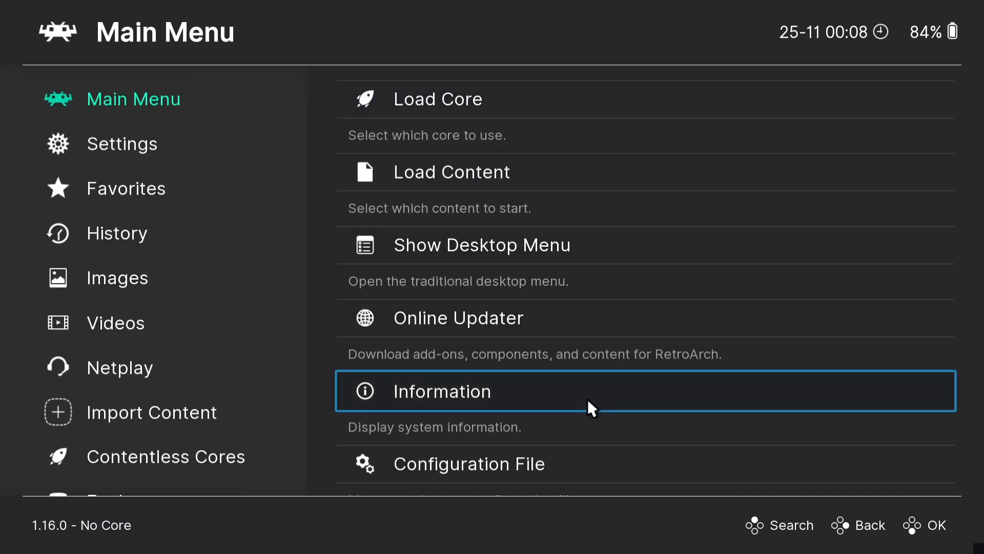
left_click(519, 452)
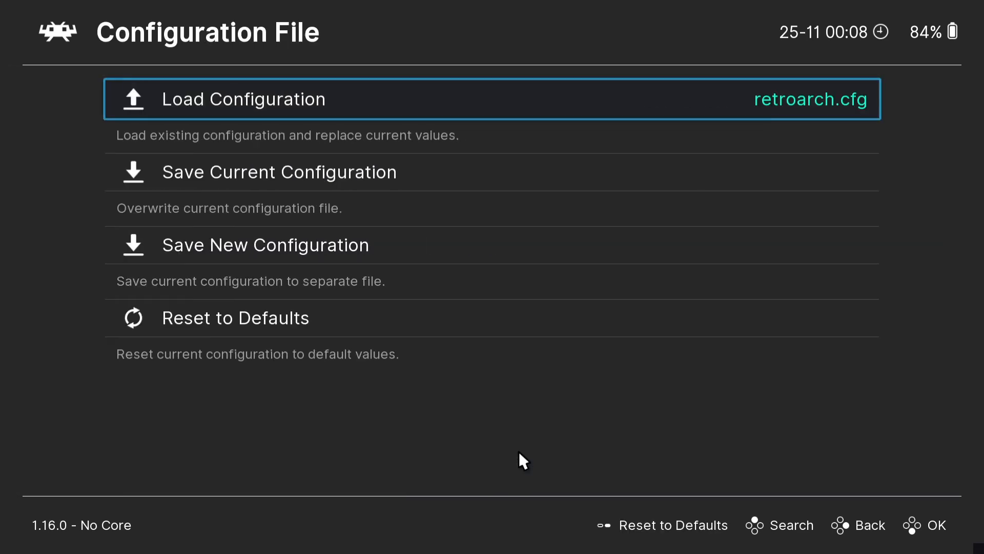
left_click(376, 181)
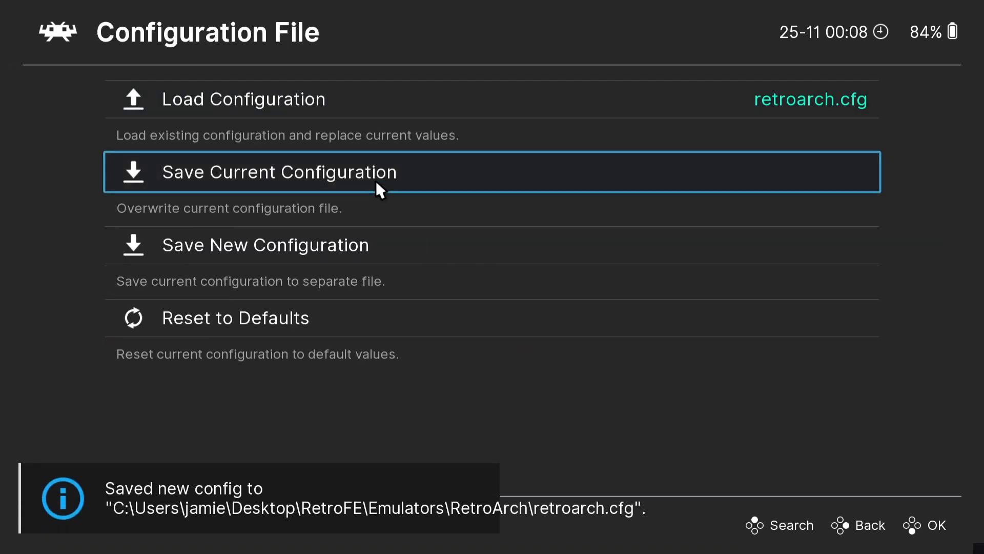
key("BackSpace")
left_click(447, 411)
- Examine the folder structure of the MAME collection in RetroFE's collections folder, including its roms folder
key("BackSpace")
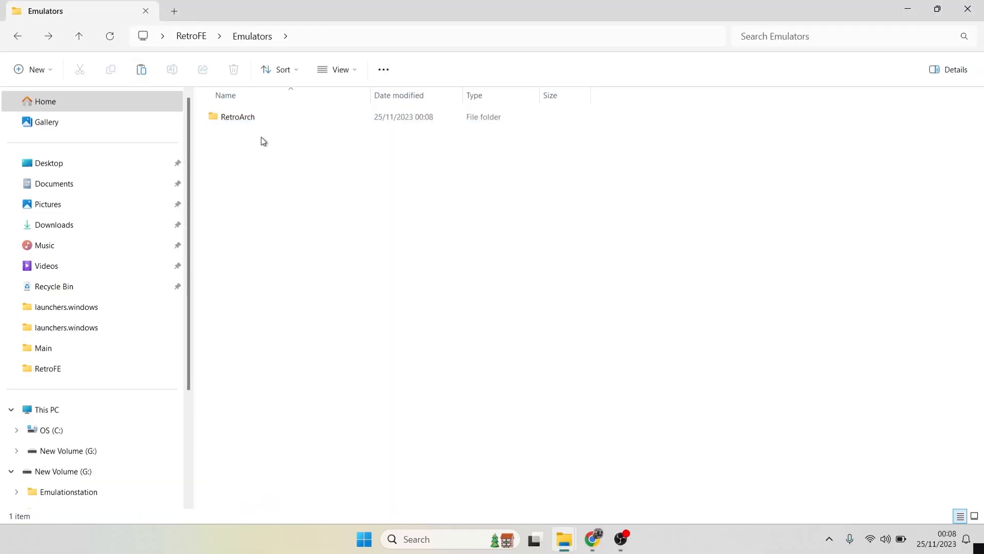
left_click(17, 35)
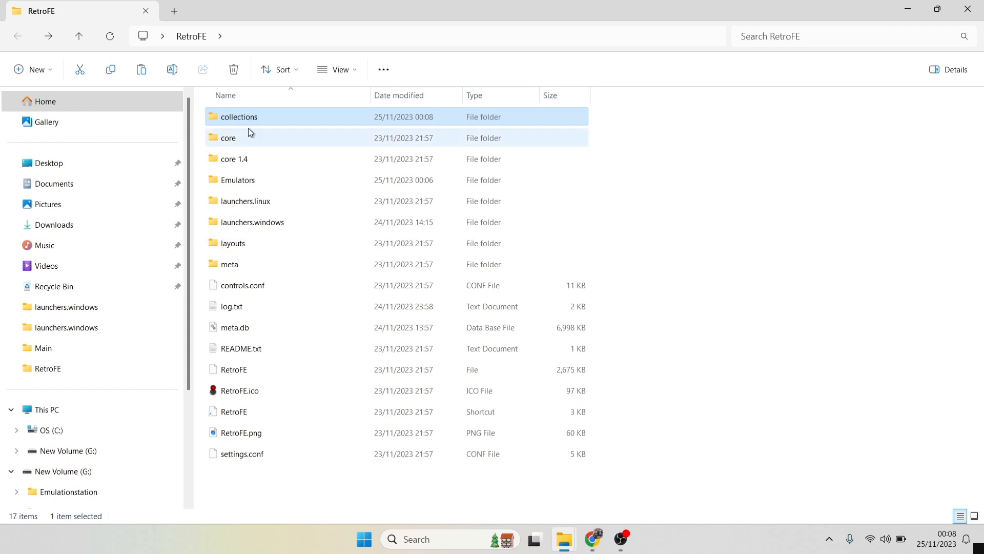
double_click(257, 117)
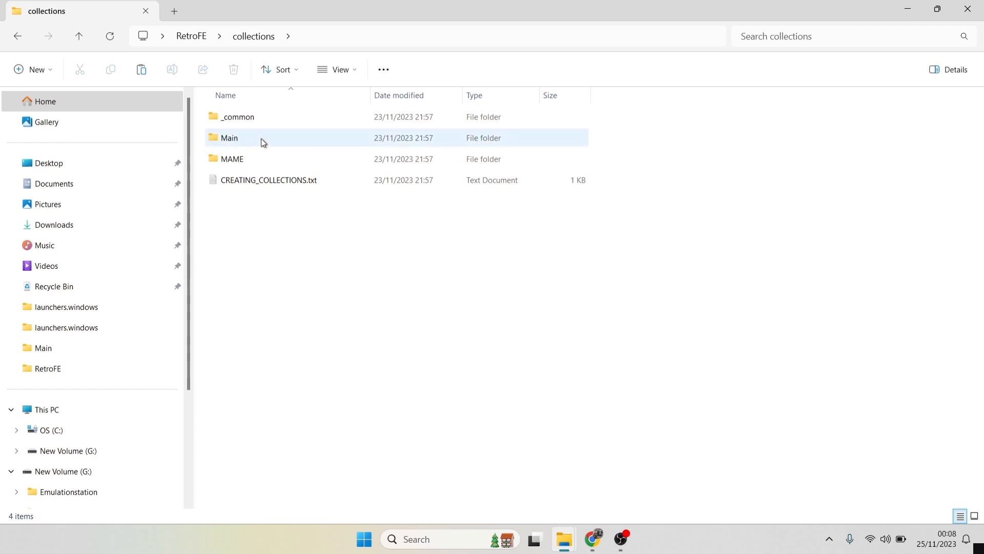
double_click(261, 159)
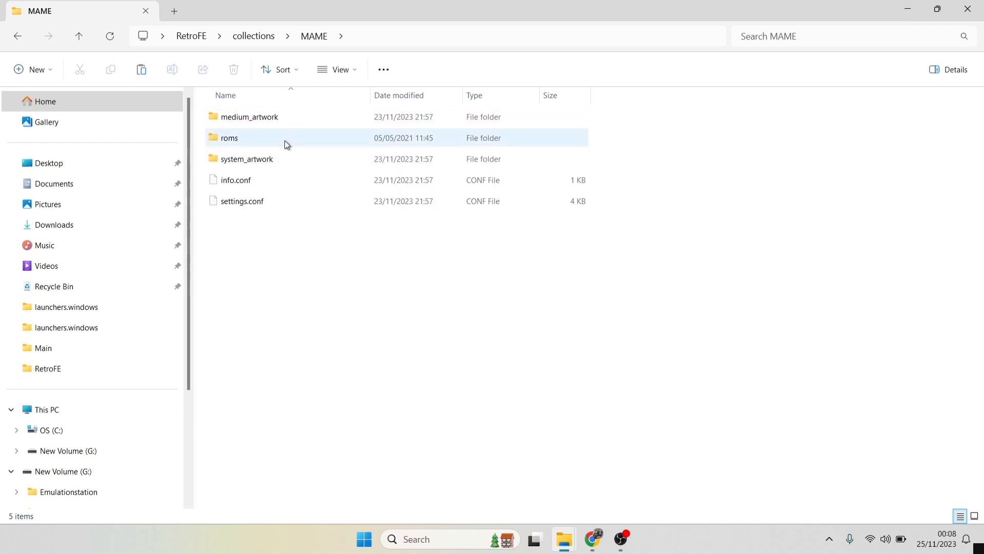
double_click(245, 139)
key("alt+Left")
key("alt+Left")
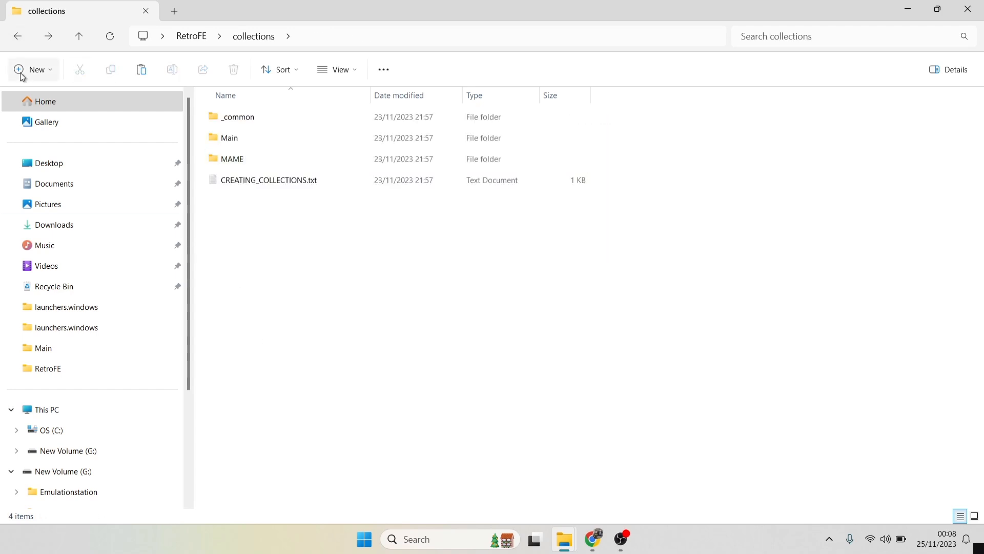
- Open a terminal in the RetroFE folder, run core\RetroFE.exe -createcollection "Commodore Amiga", and close the terminal
left_click(18, 35)
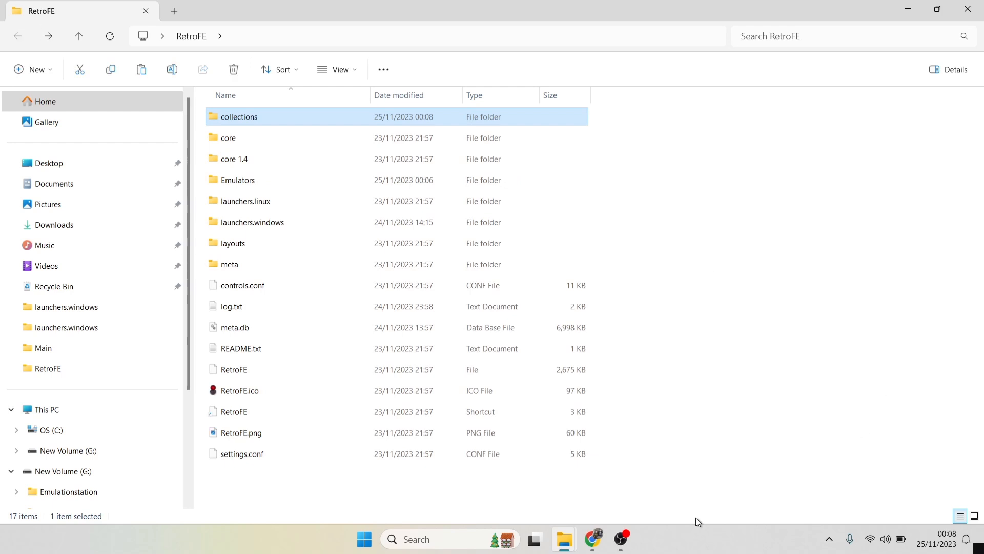
left_click(351, 507)
right_click(352, 509)
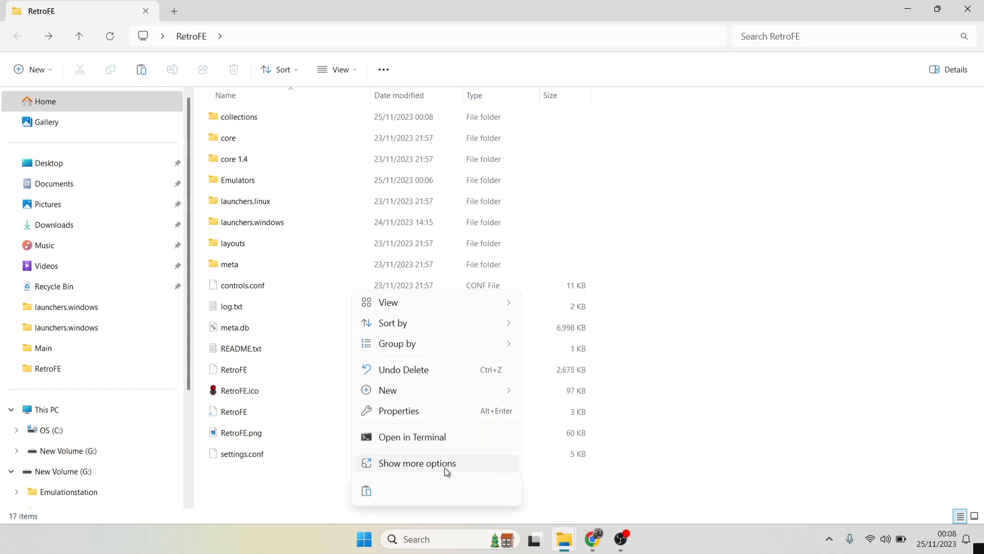
left_click(440, 437)
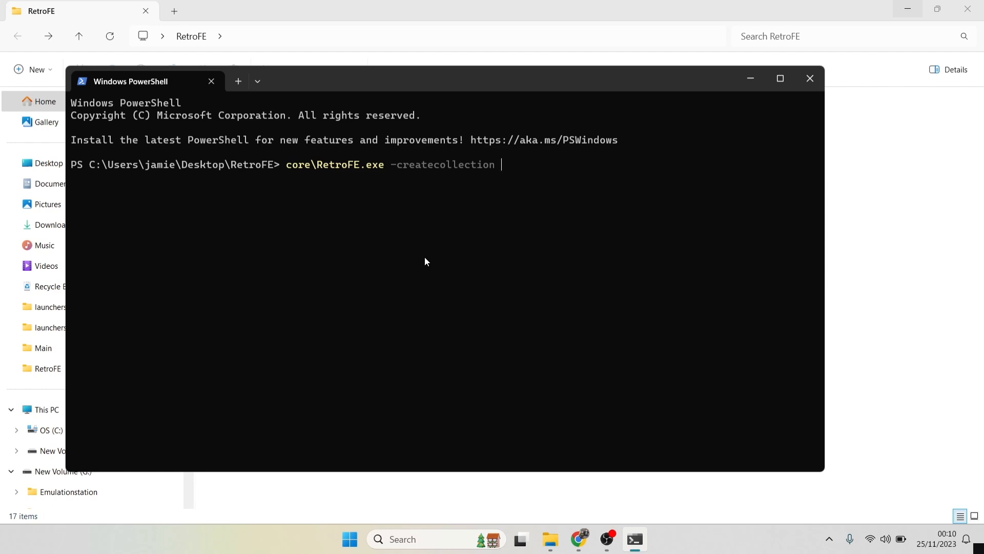
type("\"Commodore Amiga")
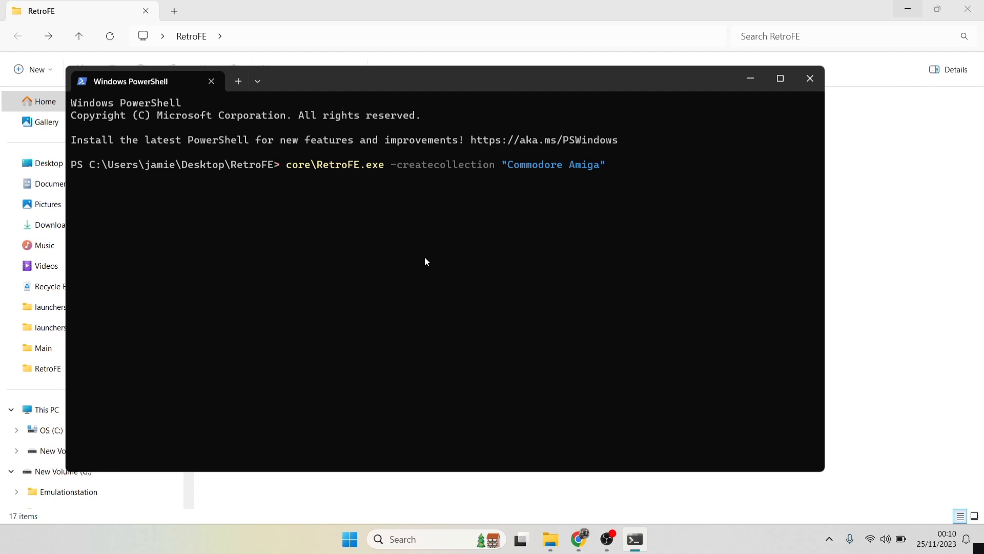
key("Return")
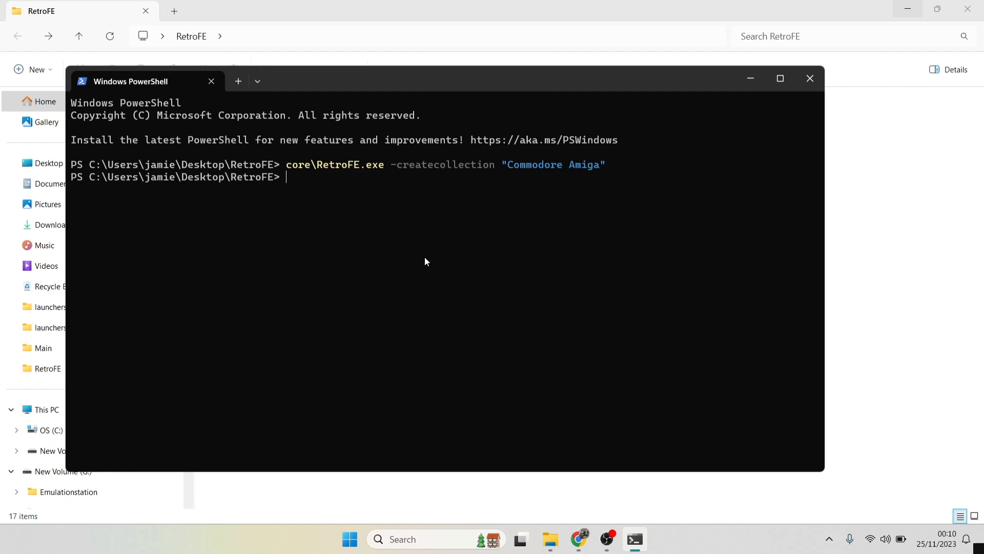
left_click(810, 79)
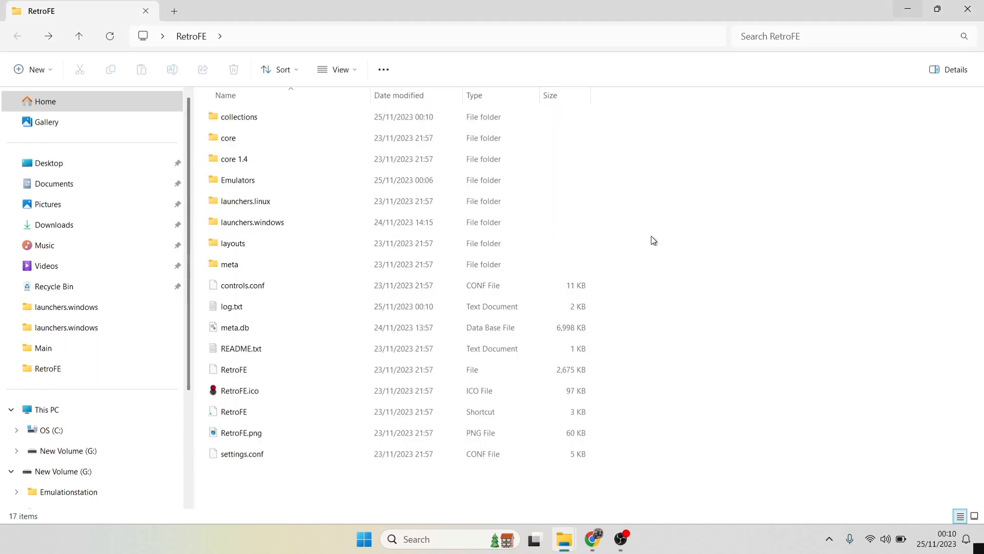
- Replace the Commodore Amiga collection's settings.conf contents with includeMissingItems false, extensions zip, menuSort yes, and launcher and metadata.type Super Nintendo Entertainment System
double_click(275, 118)
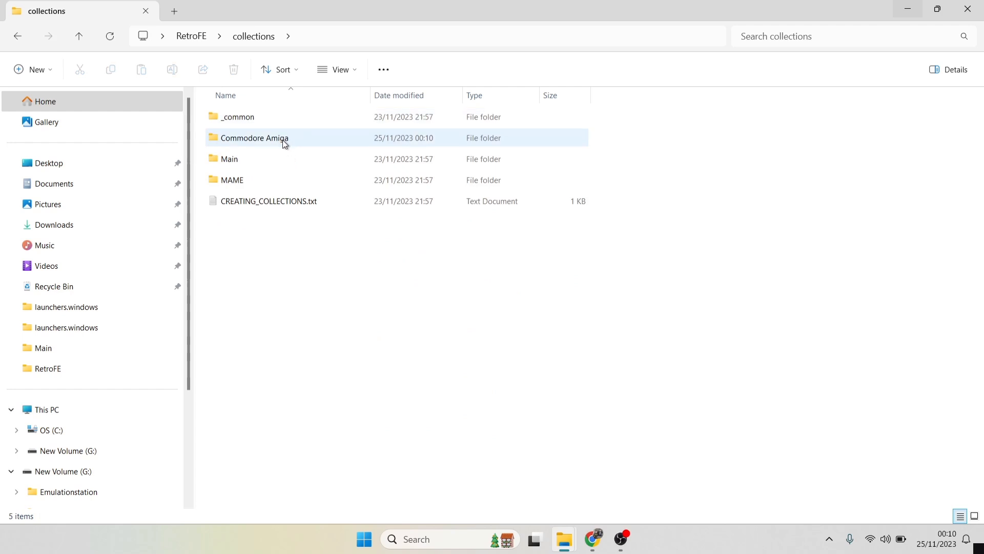
double_click(283, 140)
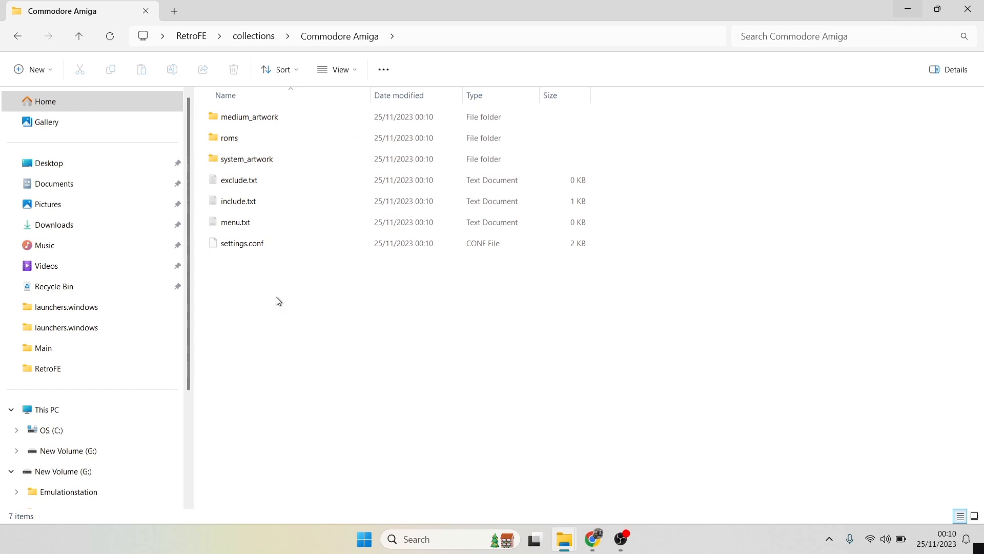
double_click(284, 246)
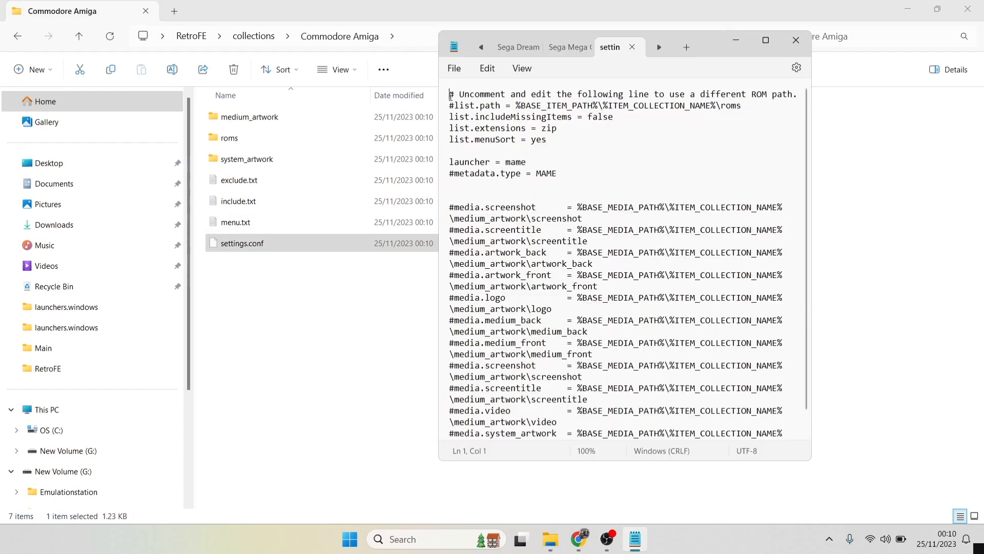
left_click_drag(451, 96, 743, 436)
key("Delete")
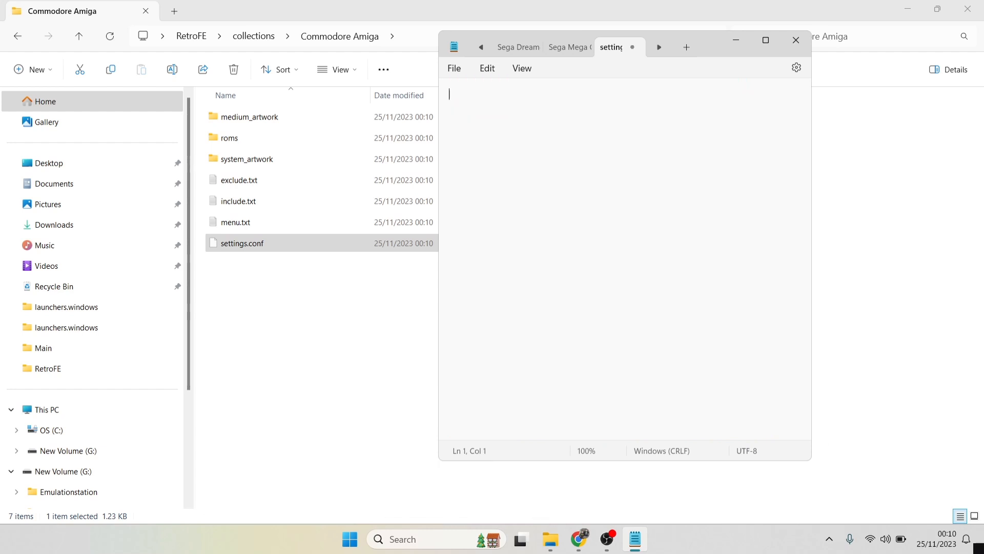
type("list.includeMissingItems = false list.extensions = zip list.menuSort = yes  launcher = Super Nintendo Entertainment System metadata.type = Super Nintendo Entertainment System")
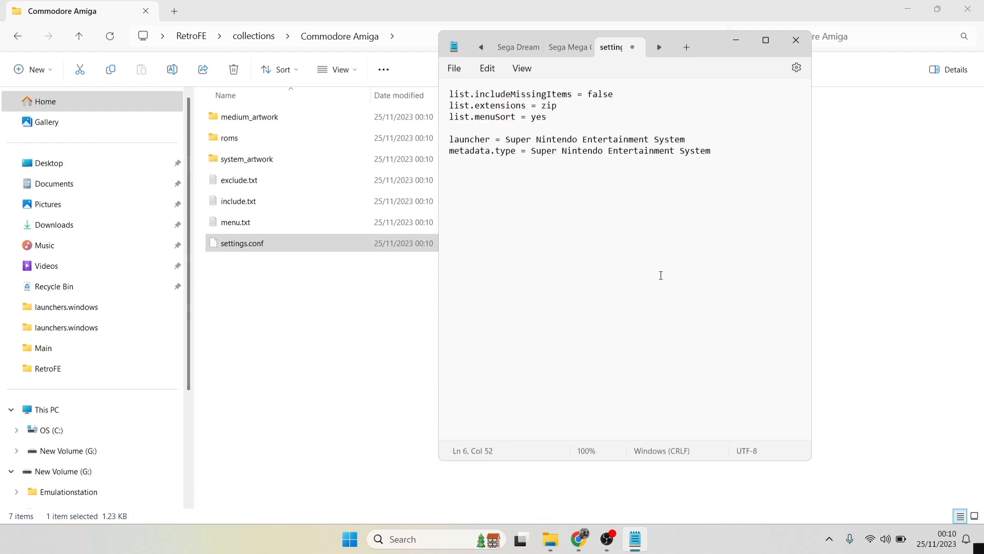
- Set both the launcher and metadata.type values in the collection's settings.conf to Commodore Amiga
left_click_drag(716, 139, 505, 139)
key("BackSpace")
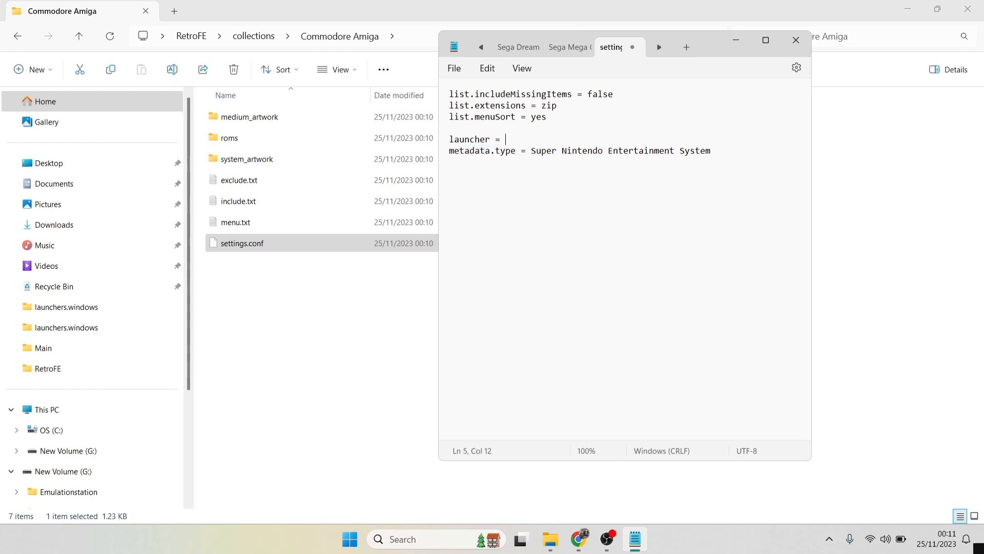
type("Commodore Amiga")
left_click_drag(533, 152, 727, 150)
type("Commodore")
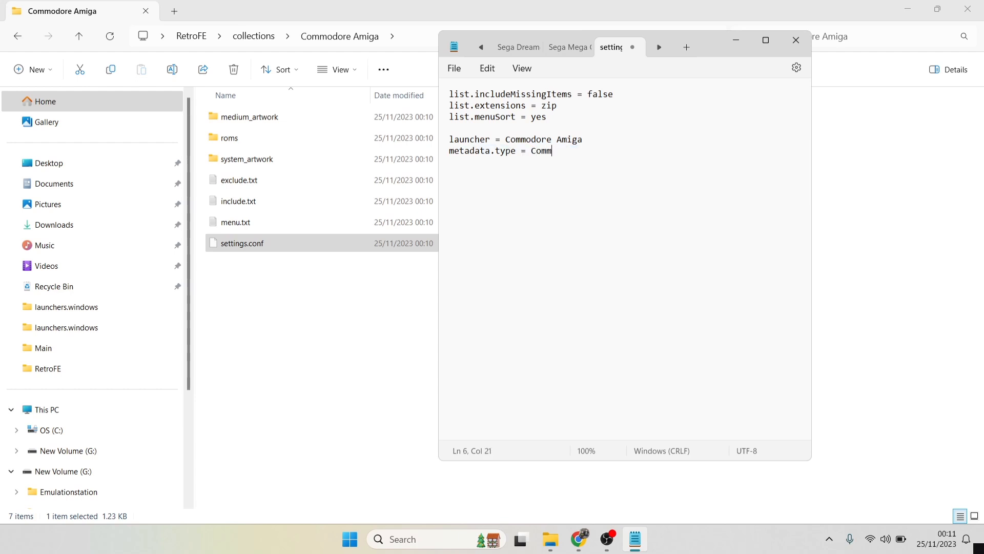
type(" Amiga")
- Set list.extensions in settings.conf to adf, ADF, hdf, HDF, then save and close the file
key("BackSpace")
key("BackSpace")
key("BackSpace")
type("adf, ADF, hdf")
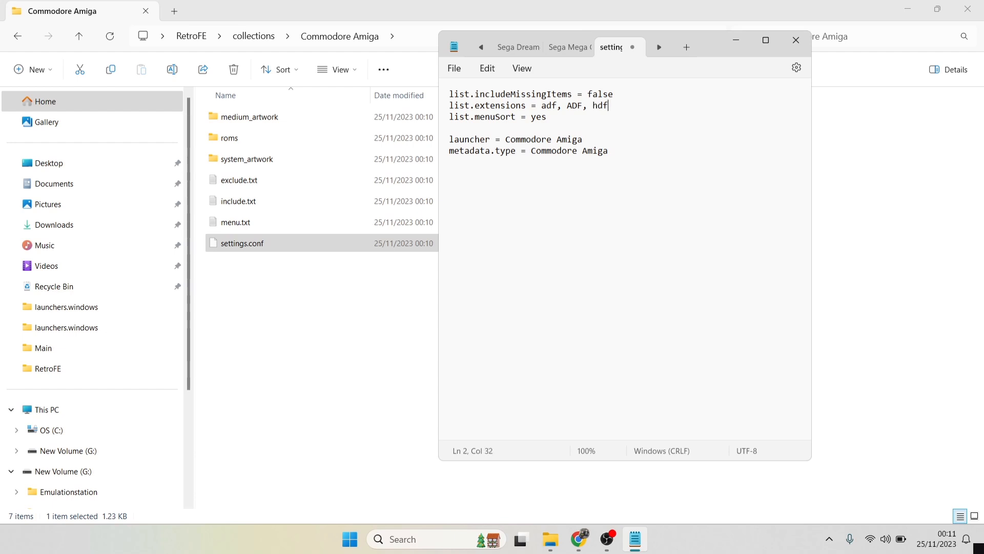
type(", HDF,")
key("BackSpace")
left_click(455, 68)
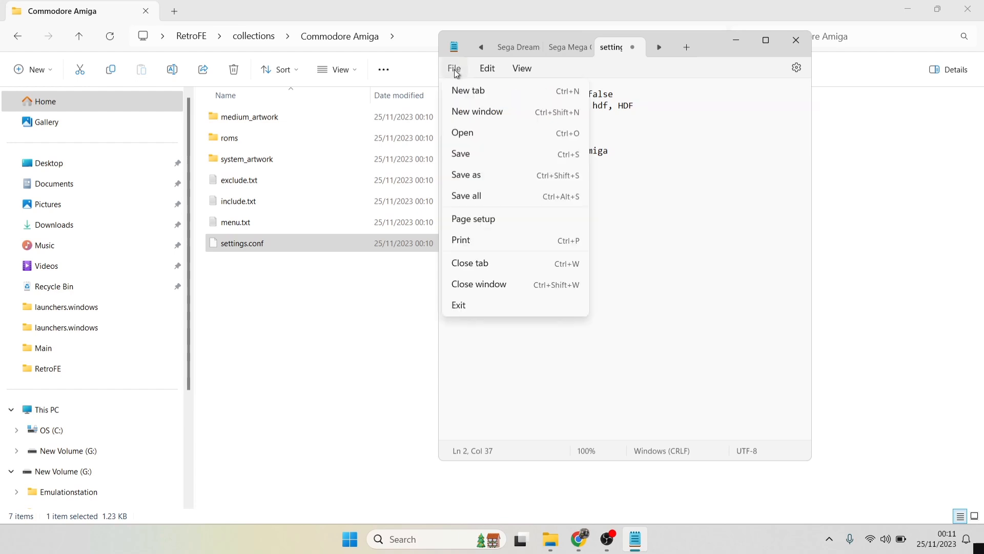
left_click(470, 154)
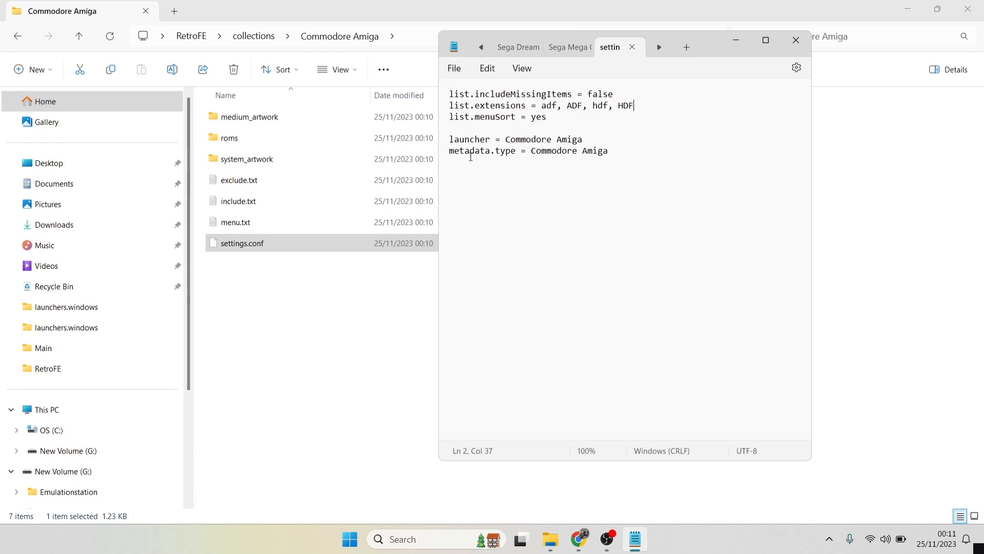
left_click(796, 41)
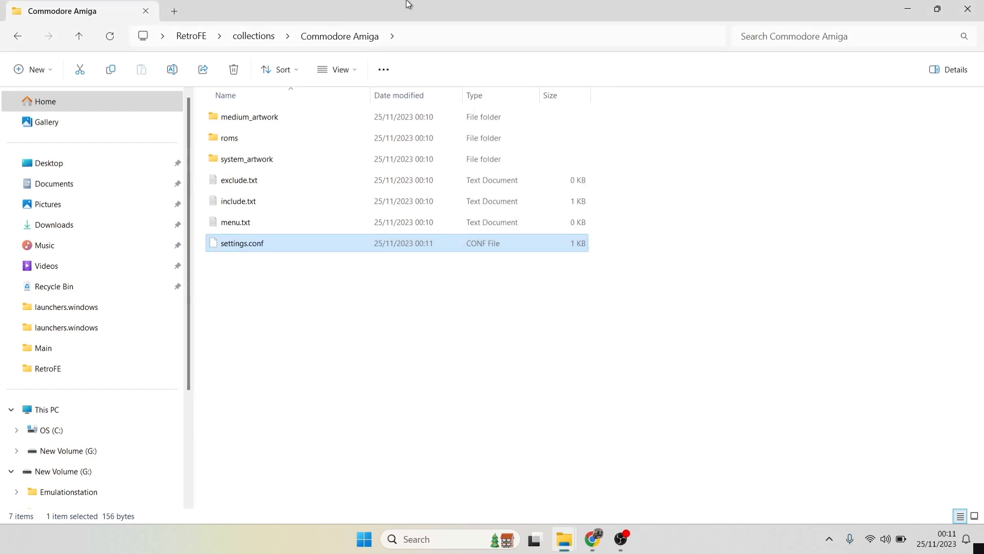
- Move Zool.hdf from the desktop into the Commodore Amiga collection's roms folder
double_click(277, 137)
double_click(512, 4)
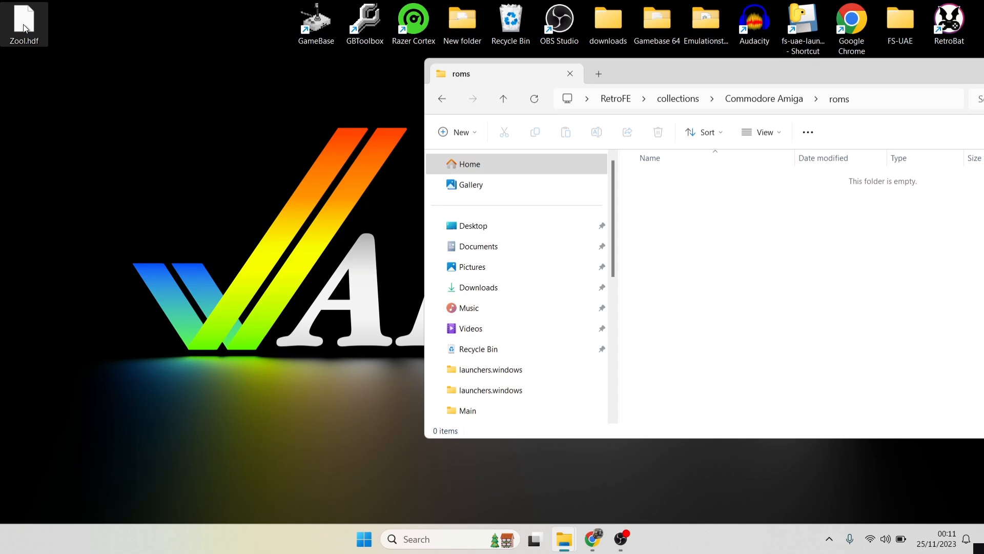
left_click_drag(25, 28, 736, 226)
double_click(705, 72)
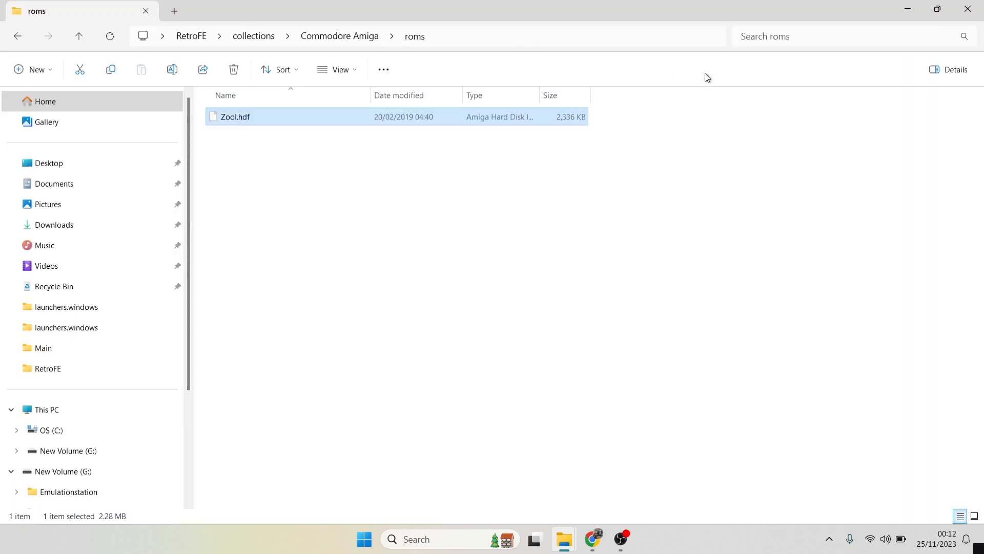
- Create a new text document in RetroFE's launchers.windows folder
left_click(19, 39)
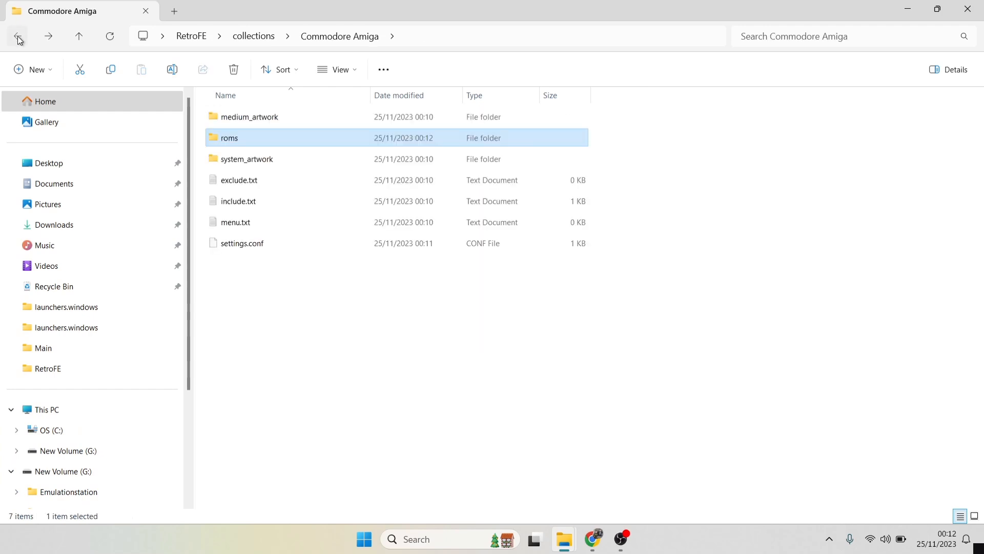
left_click(19, 39)
left_click(19, 39)
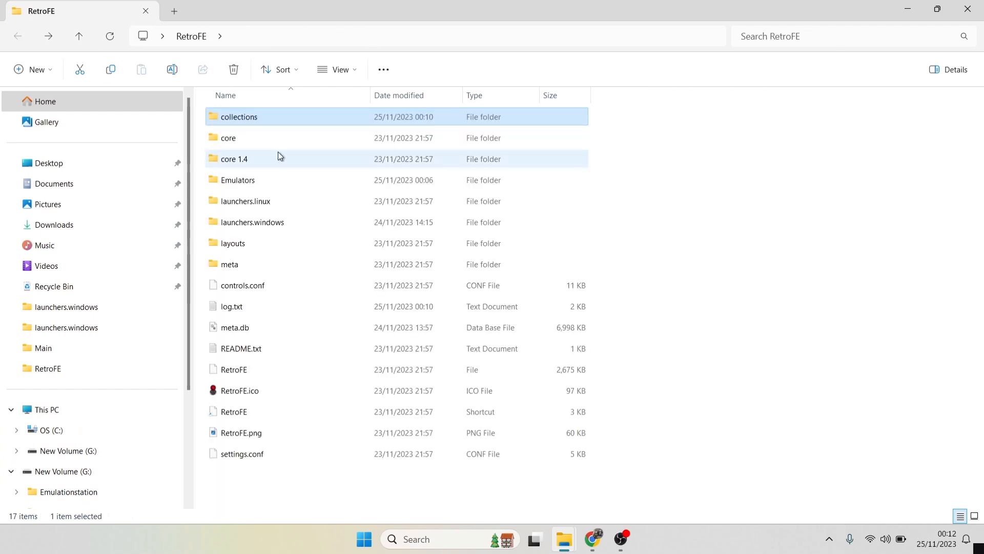
mouse_move(303, 226)
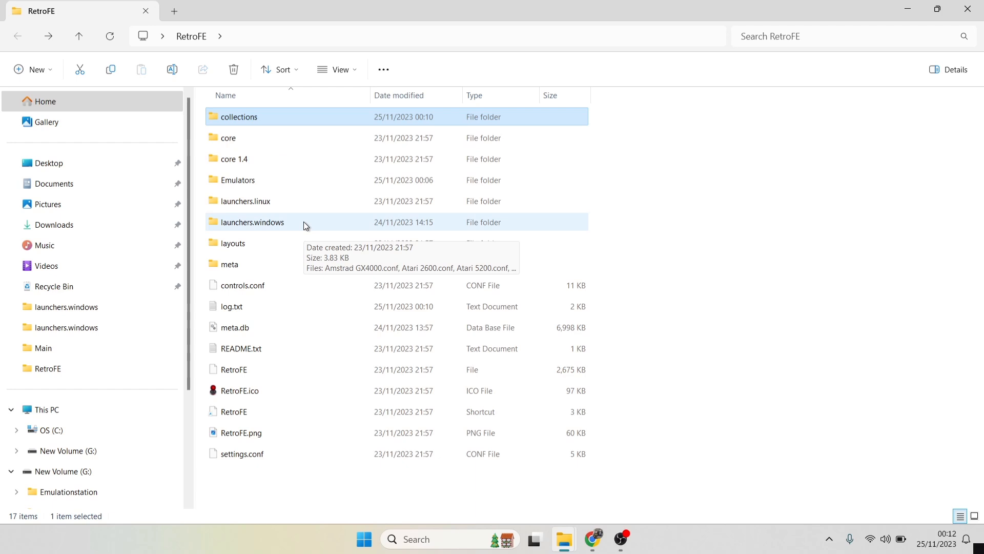
double_click(303, 222)
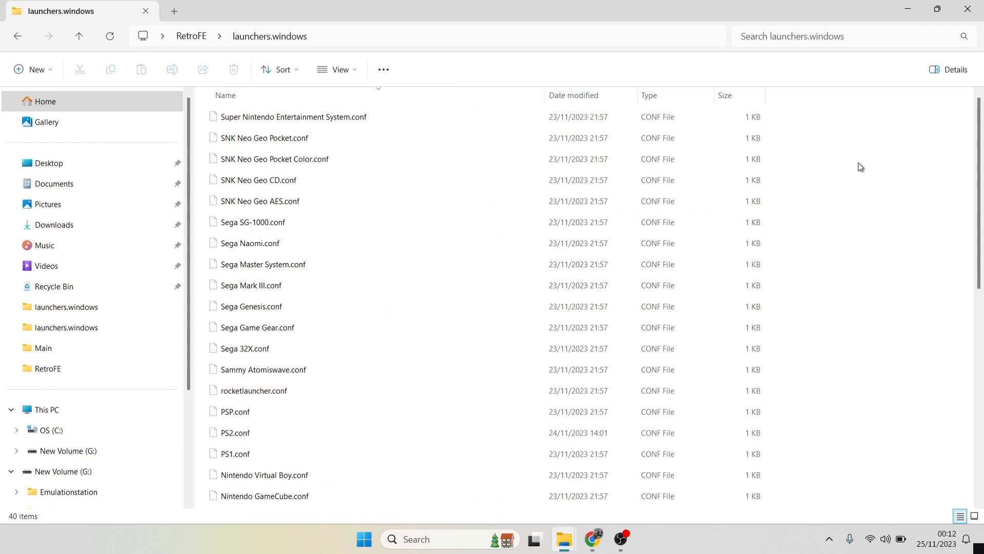
left_click_drag(980, 138, 981, 317)
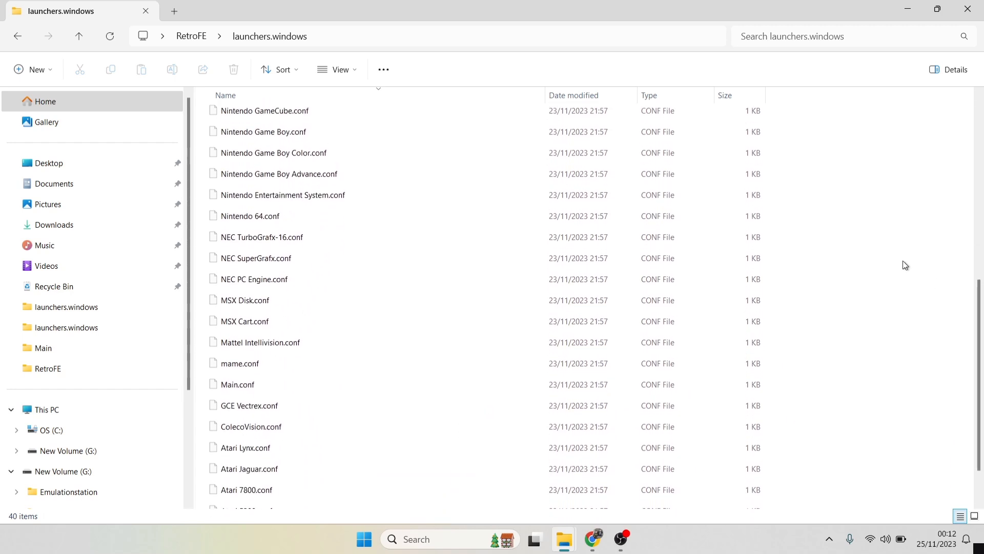
right_click(905, 265)
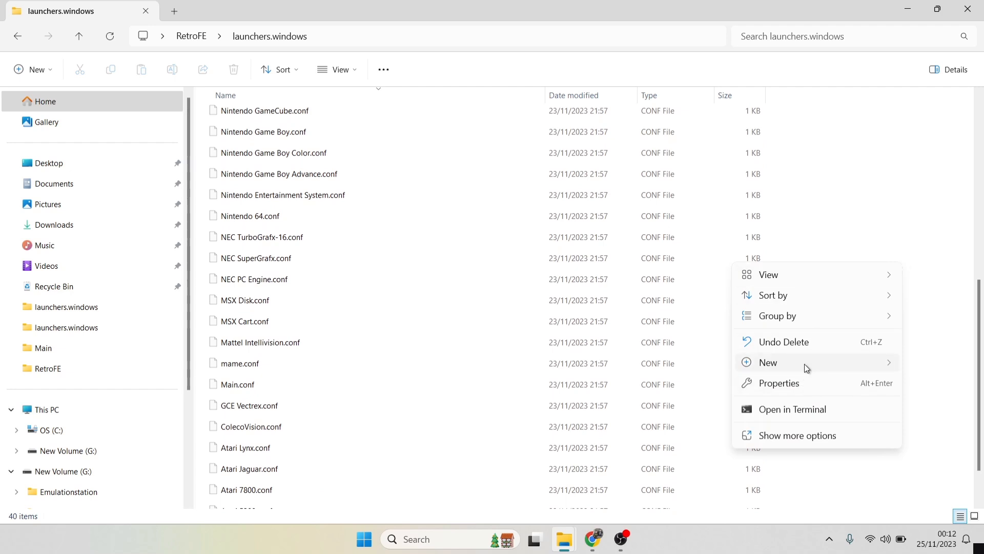
mouse_move(804, 364)
left_click(646, 446)
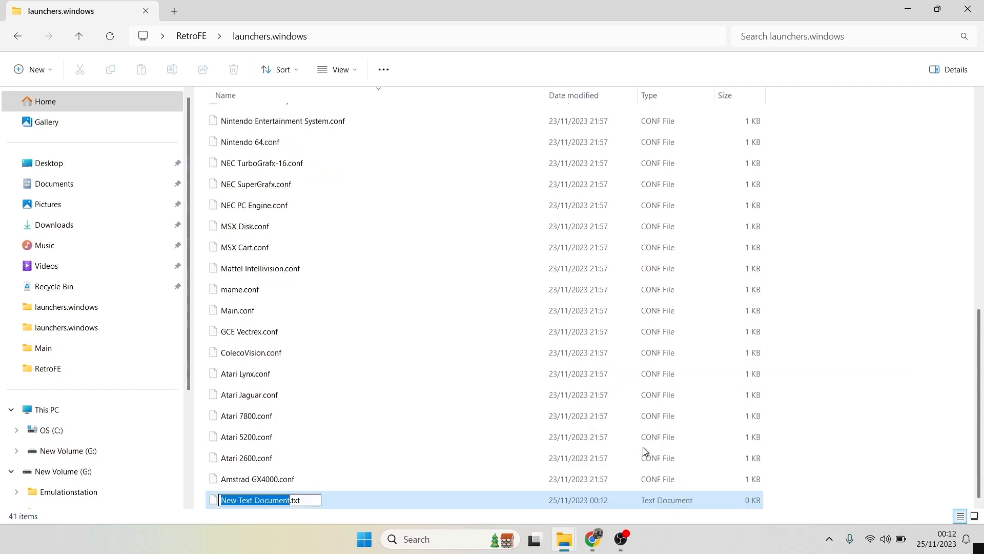
- Name the new text document Commodore Amiga.conf, replacing the txt extension and accepting the extension change
type("Commodore A")
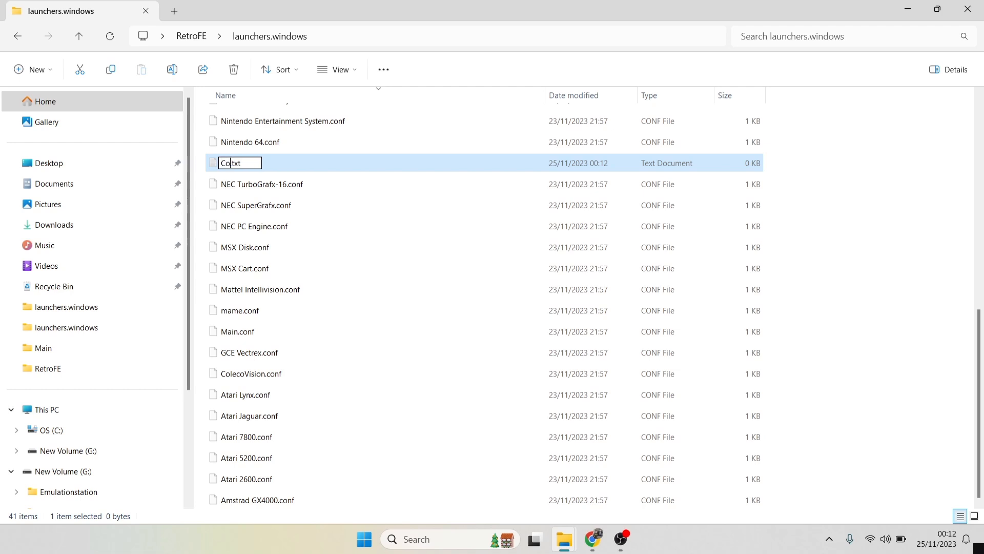
type("m9iga")
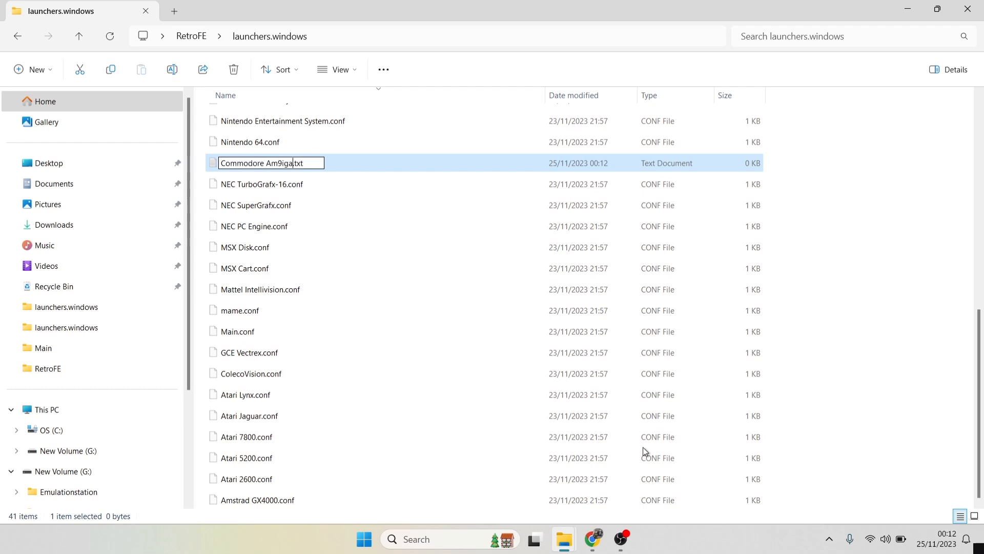
key("Delete")
key("Delete")
key("BackSpace")
key("Delete")
key("BackSpace")
key("BackSpace")
key("BackSpace")
type("iga")
key("BackSpace")
type(".conf")
key("Return")
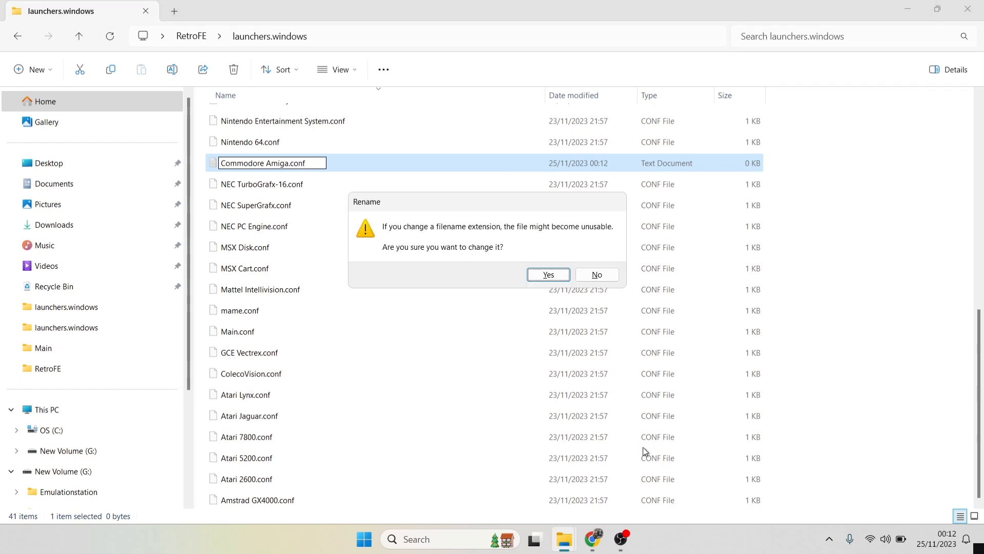
left_click(543, 274)
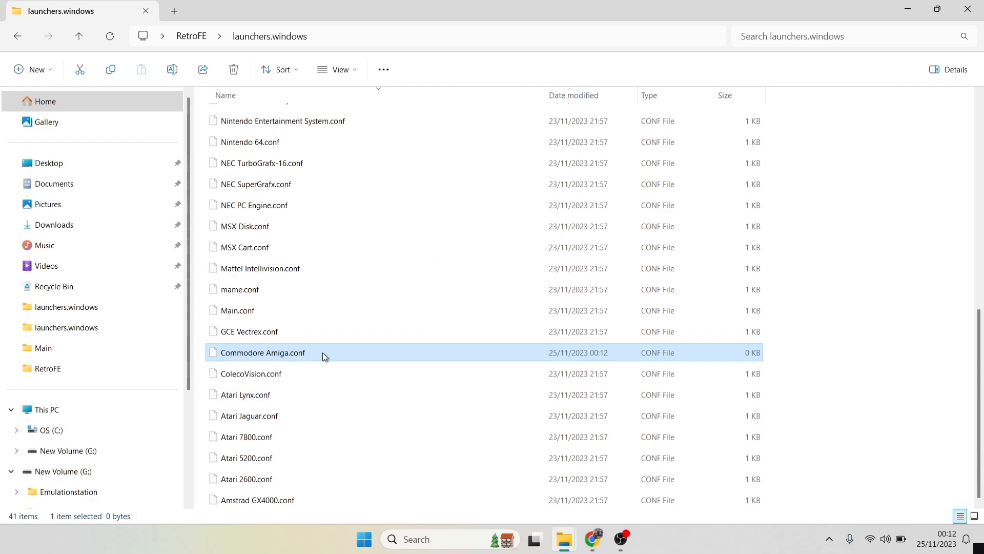
- Open Commodore Amiga.conf in Notepad and paste the lines executable = emulators\retroarch\retroarch.exe and arguments = retroarch -L "%ITEM_FILEPATH%"
double_click(295, 352)
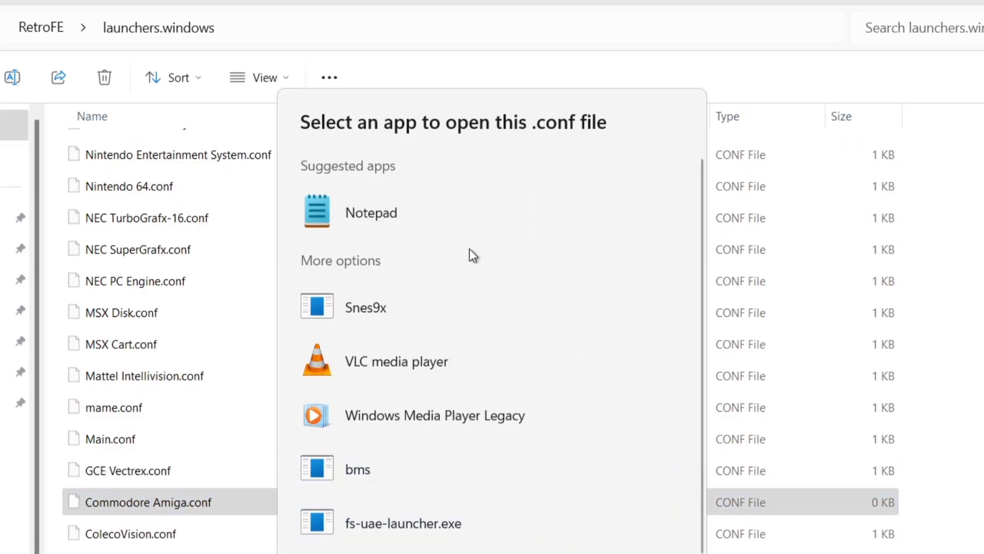
double_click(395, 205)
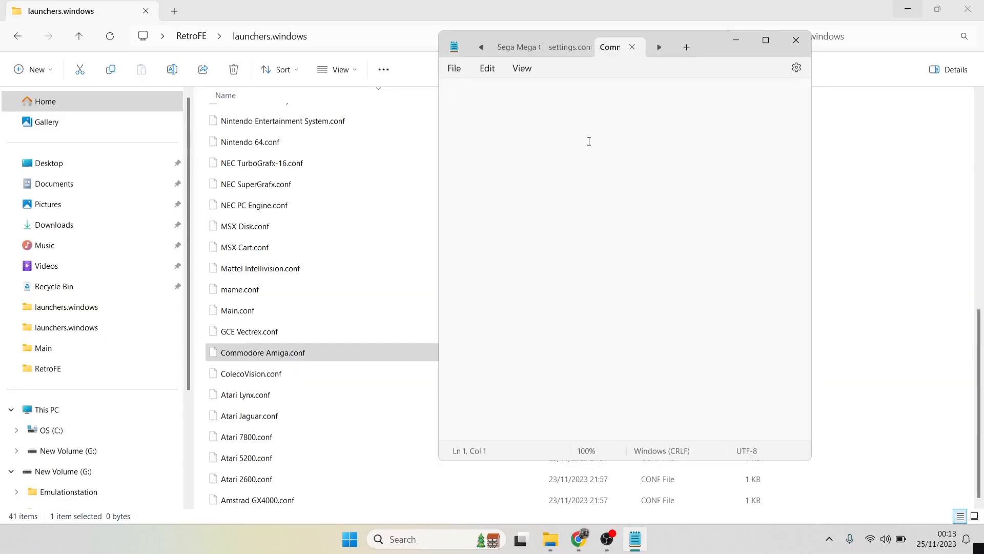
right_click(590, 141)
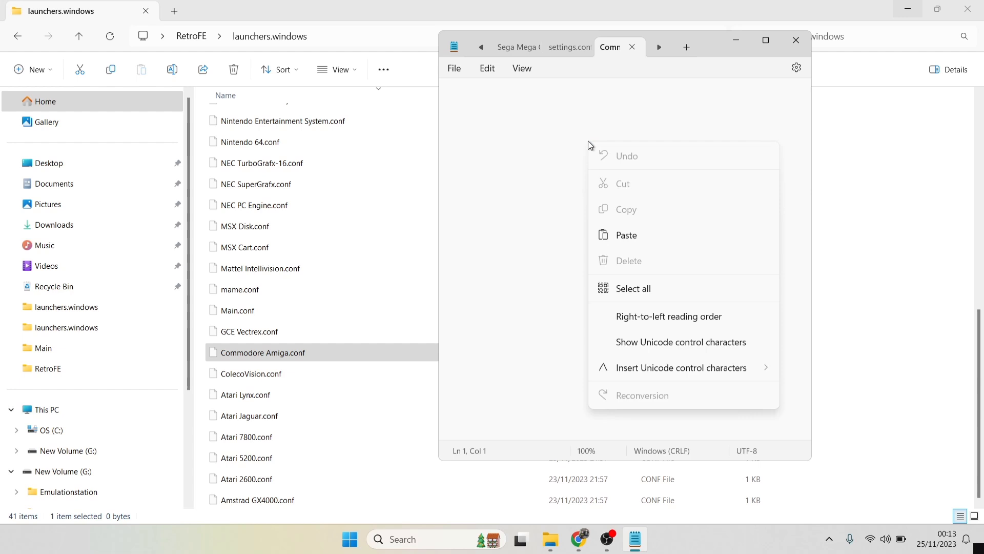
left_click(653, 236)
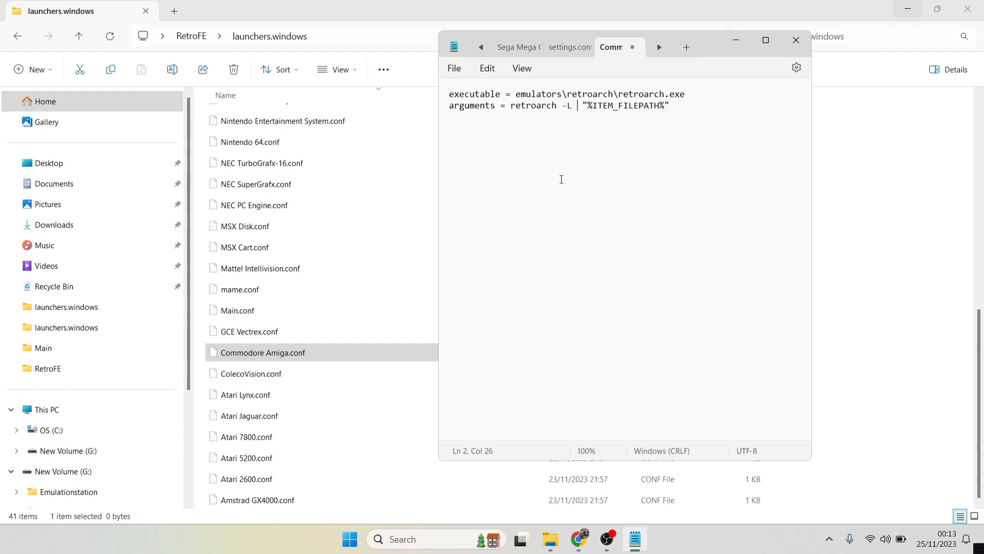
- Copy the full path of puae_libretro.dll from the cores folder of RetroArch inside RetroFE's Emulators folder
left_click(408, 5)
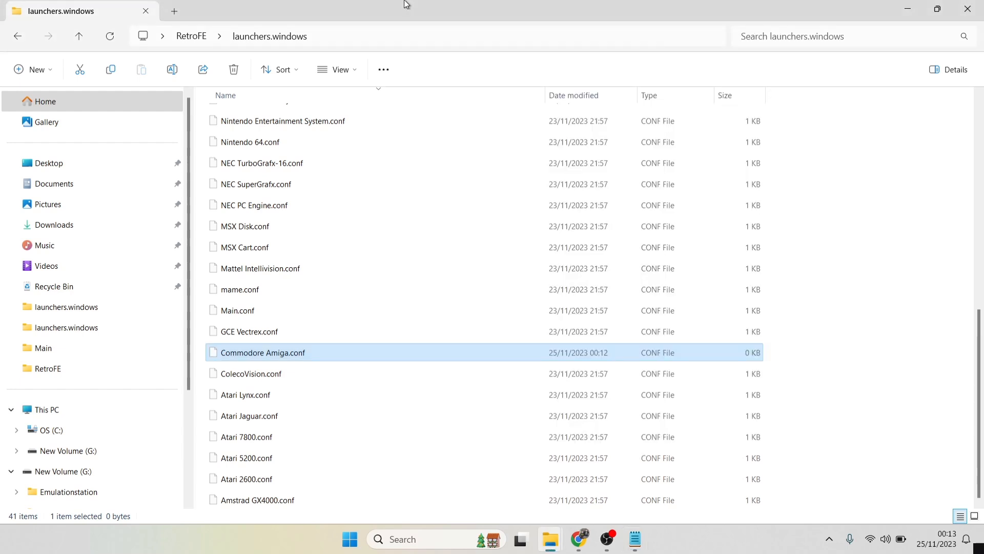
left_click(18, 37)
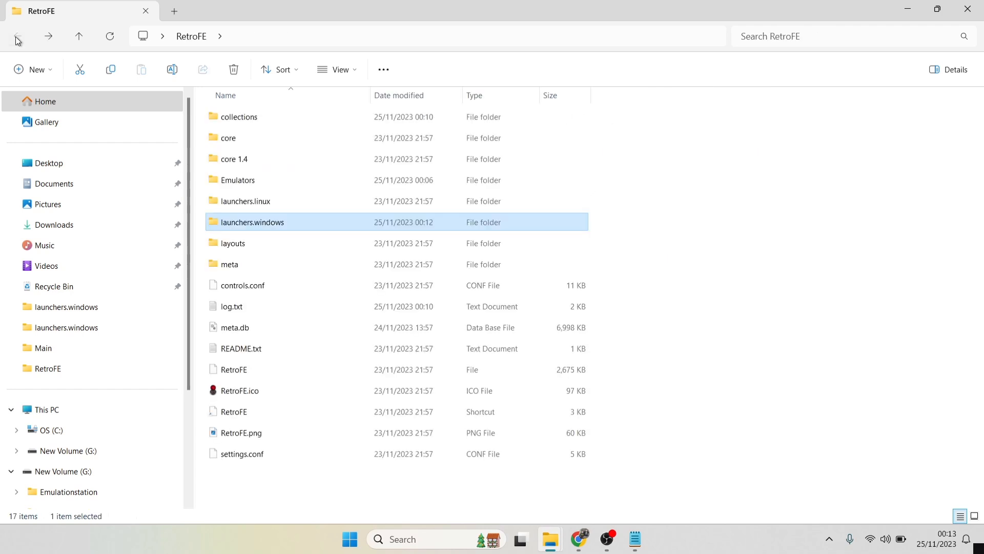
double_click(262, 179)
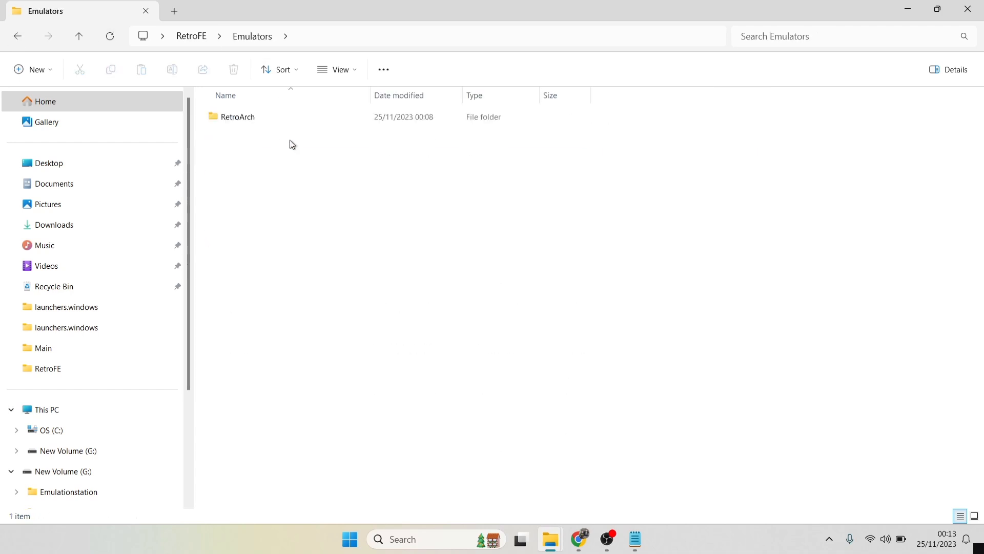
double_click(281, 117)
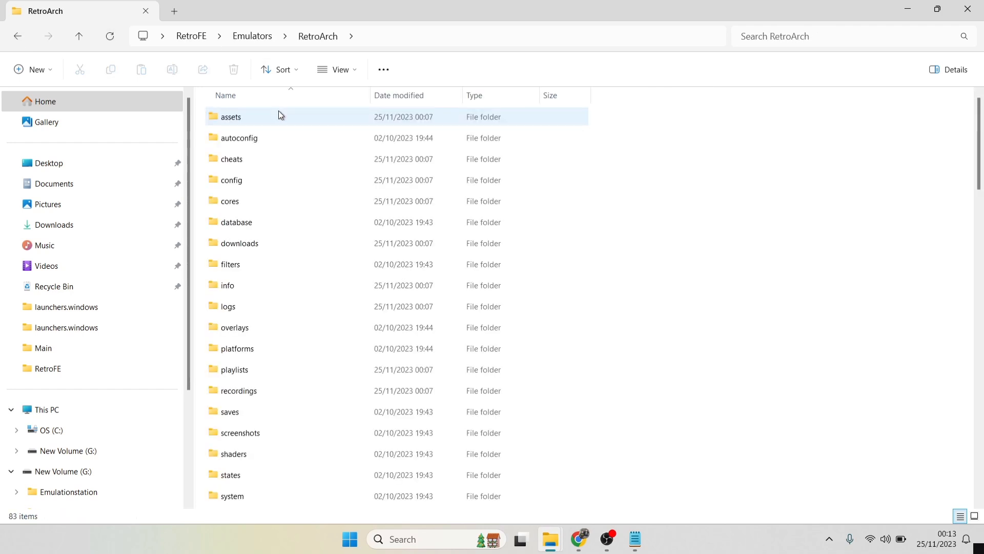
double_click(270, 205)
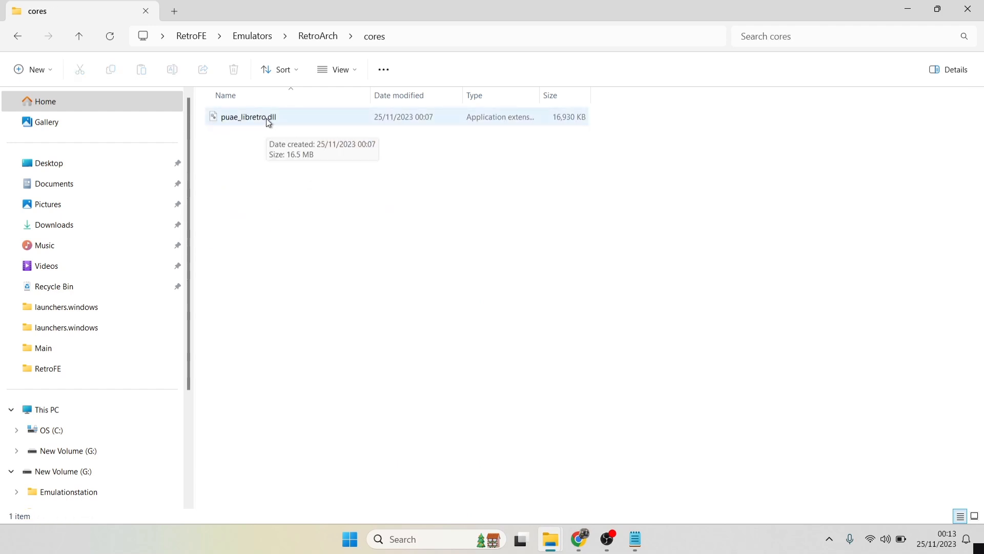
right_click(266, 119)
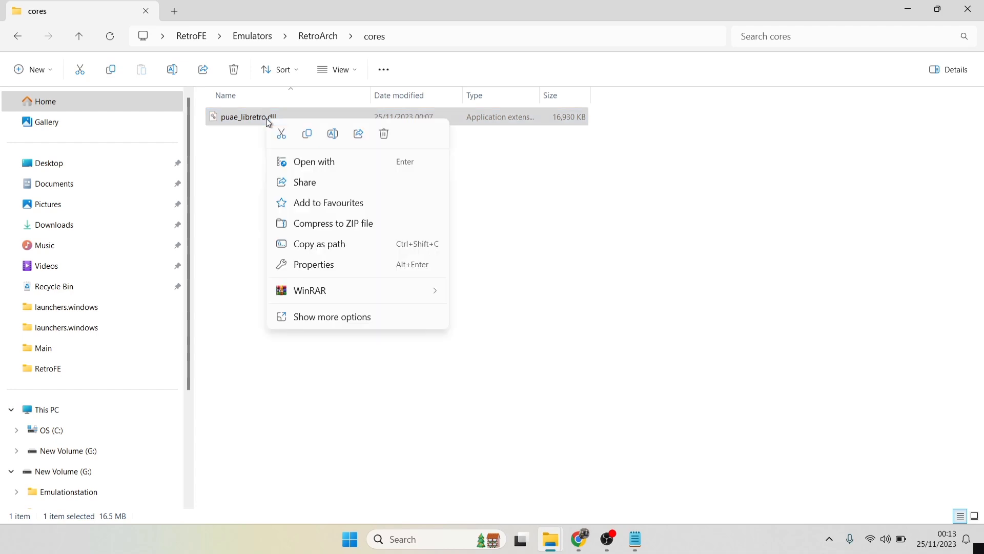
left_click(333, 245)
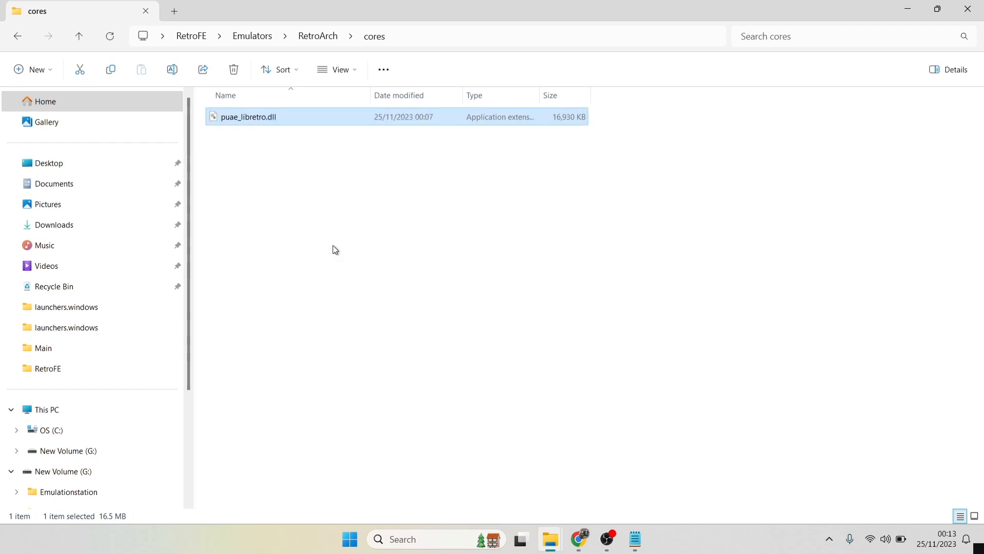
- Insert the copied puae_libretro.dll path after retroarch -L in Commodore Amiga.conf, remove the path's quotation marks, and save and close the file
left_click(634, 534)
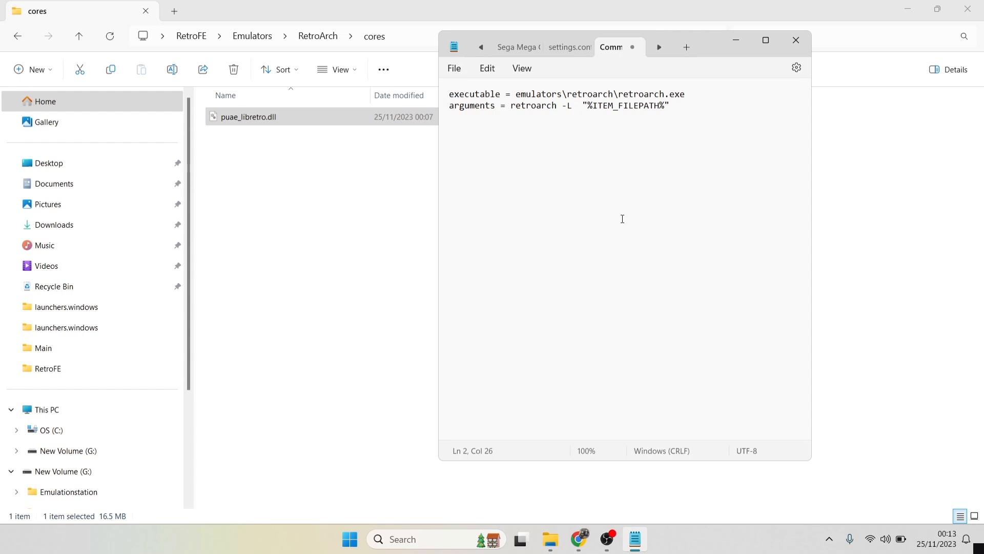
type("\"C:\\Users\\jamie\\Desktop\\RetroFE\\Emulators\\RetroArch\\cores\\puae_libretro.dll\"")
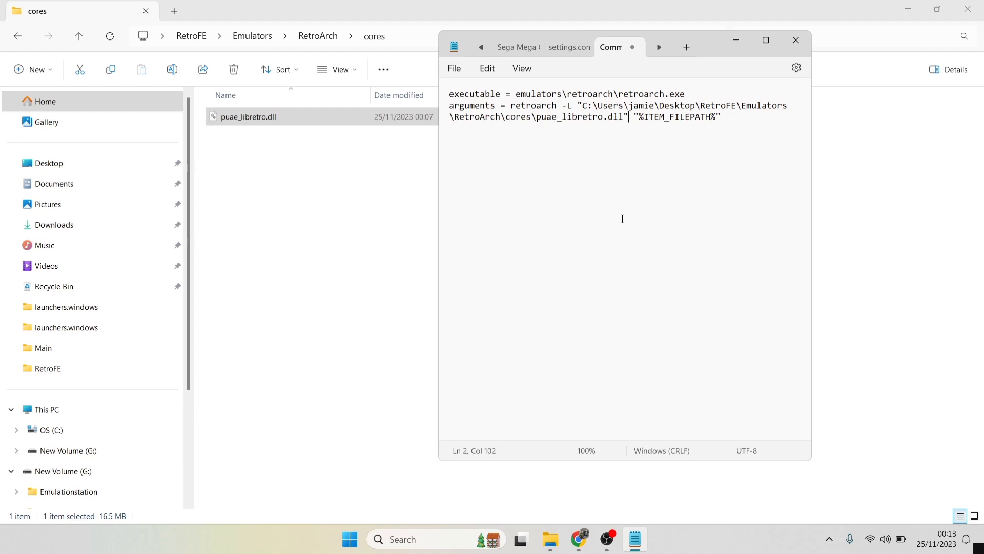
key("BackSpace")
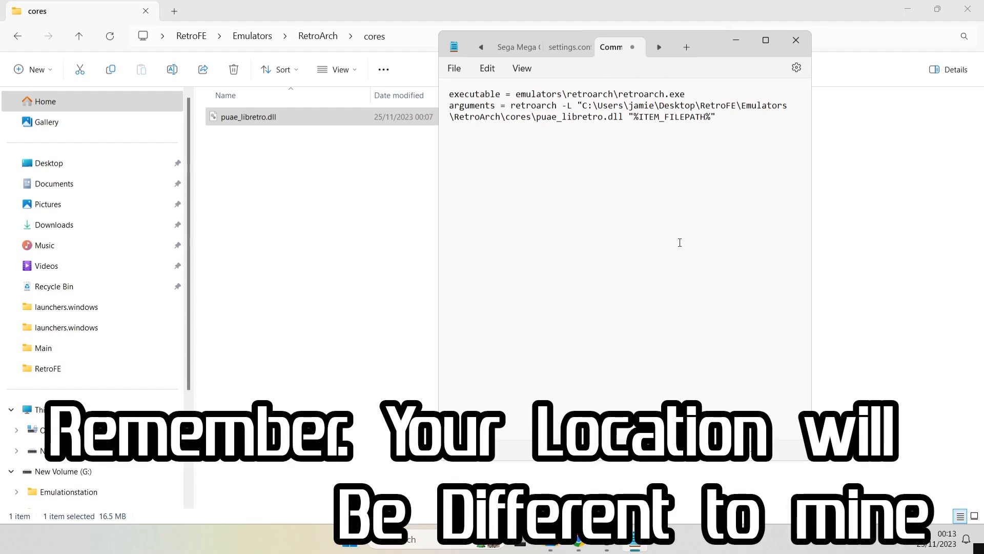
key("BackSpace")
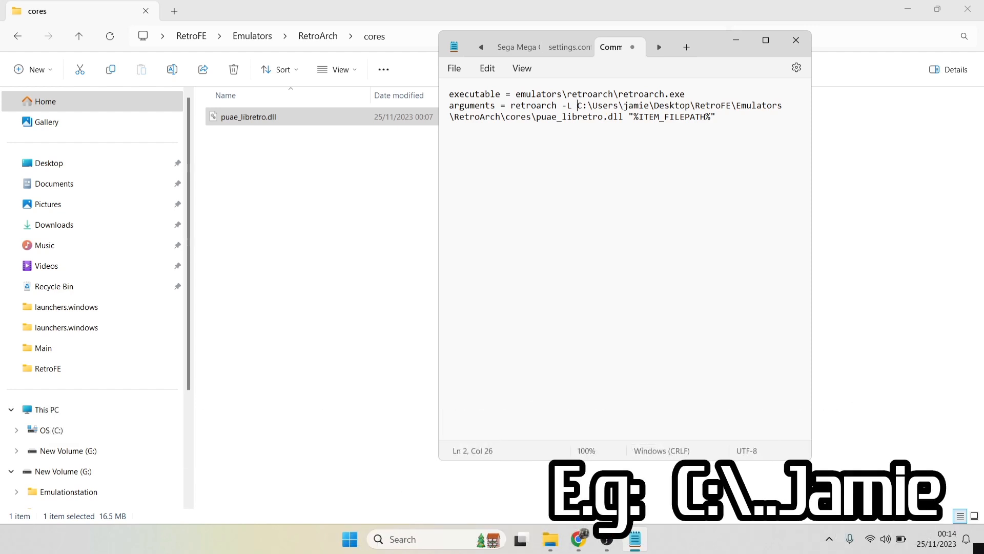
left_click(458, 72)
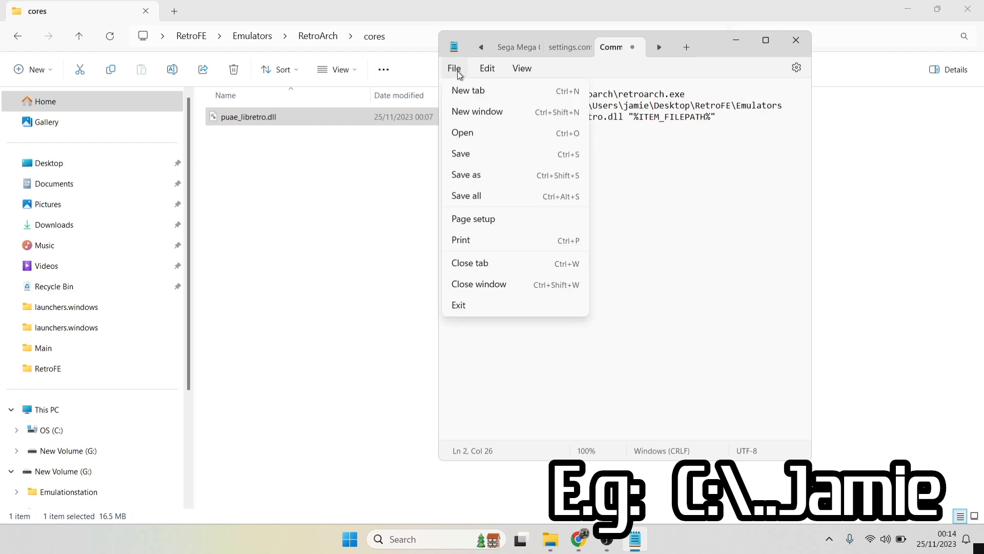
left_click(494, 152)
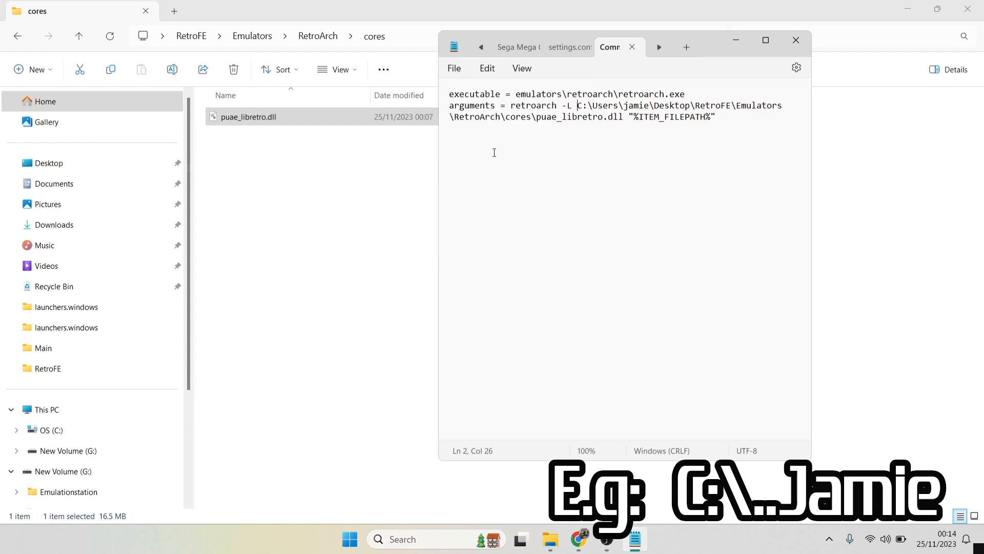
left_click(795, 40)
- Open menu.txt from the Main folder of RetroFE's collections
left_click(19, 44)
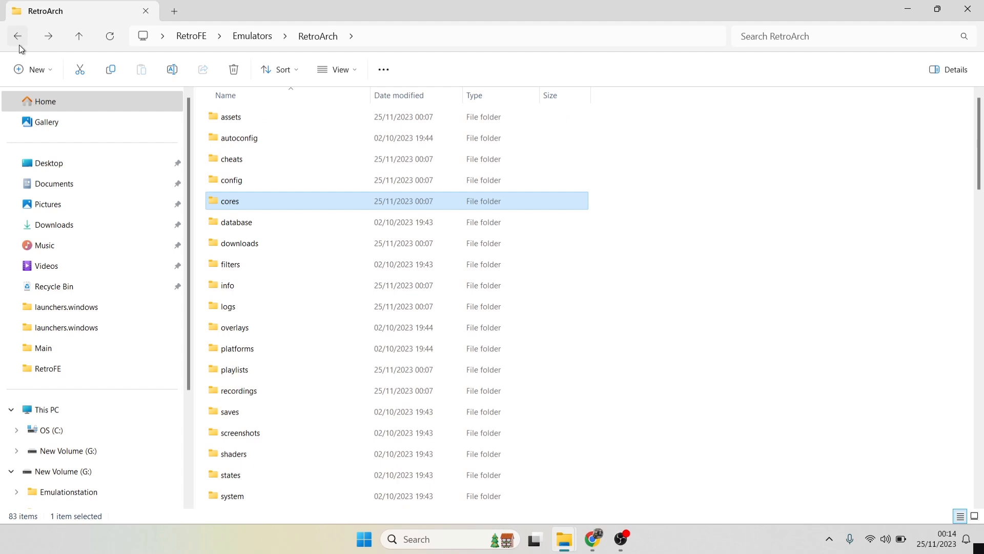
left_click(20, 45)
left_click(20, 45)
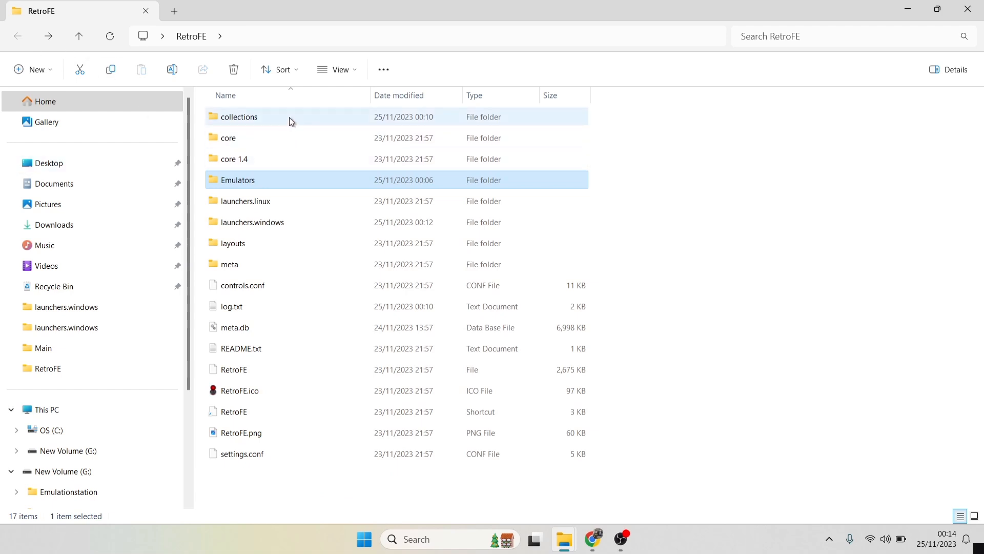
double_click(289, 118)
double_click(282, 161)
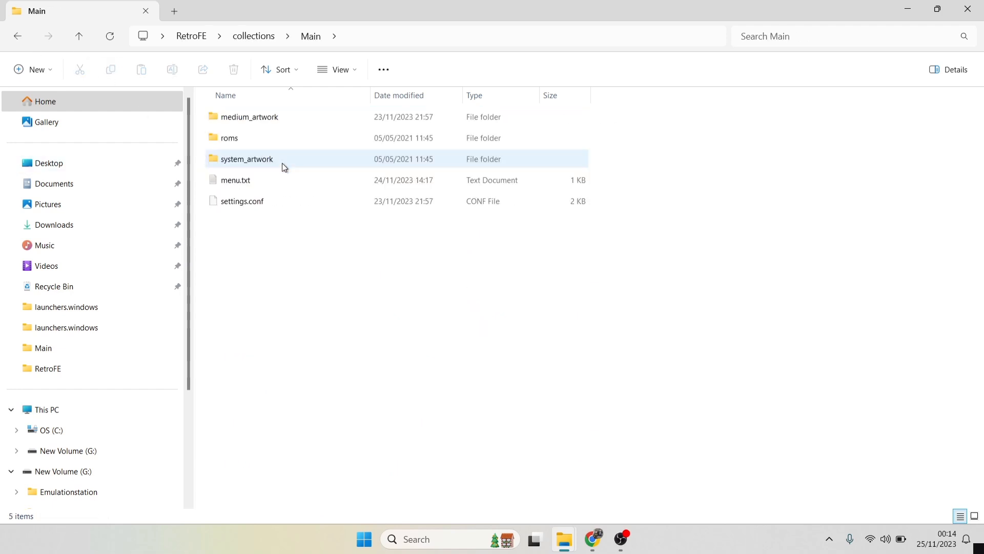
double_click(281, 186)
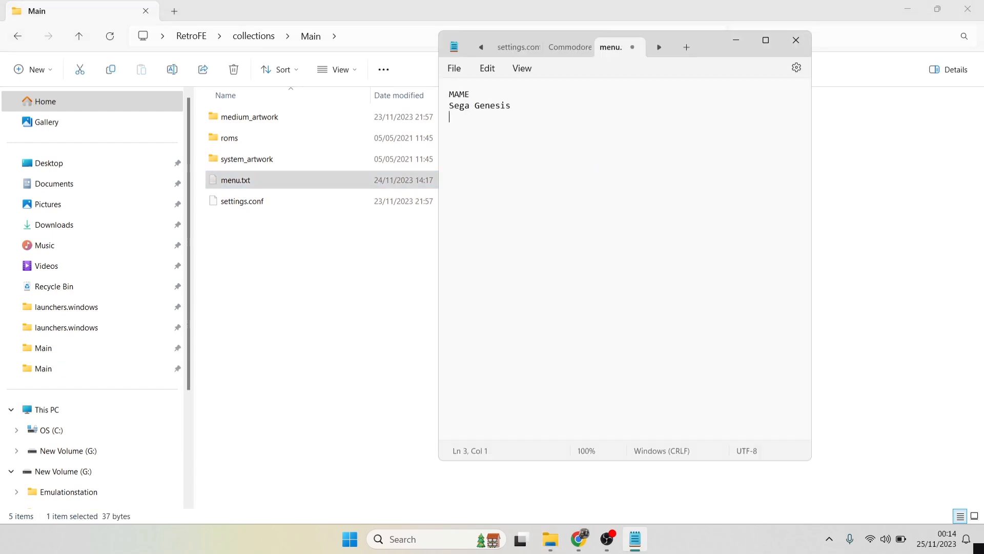
- Add the line Commodore Amiga below Sega Genesis in menu.txt, and save and close the file
type("Commoodo")
key("BackSpace")
key("BackSpace")
key("BackSpace")
type("dore Amiga")
left_click(454, 68)
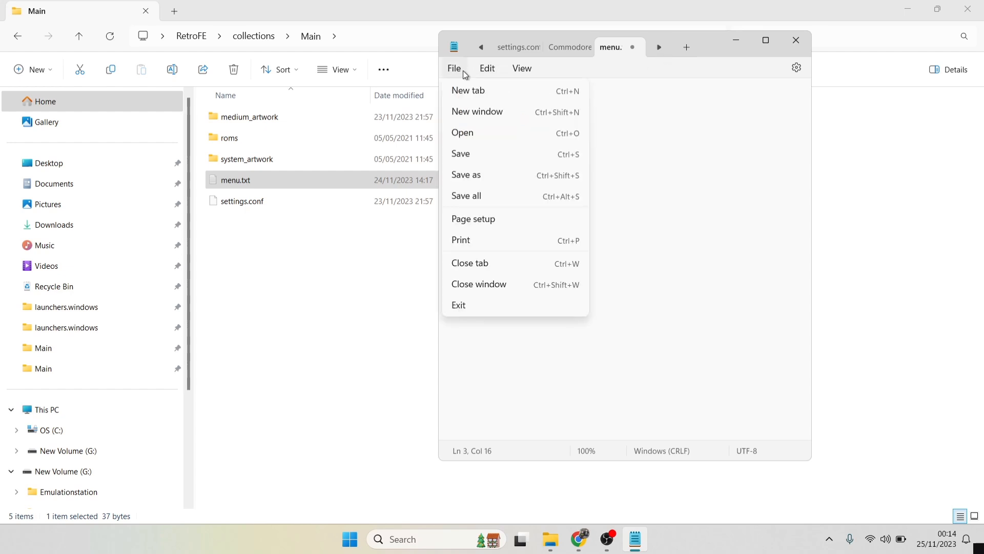
left_click(484, 156)
left_click(796, 40)
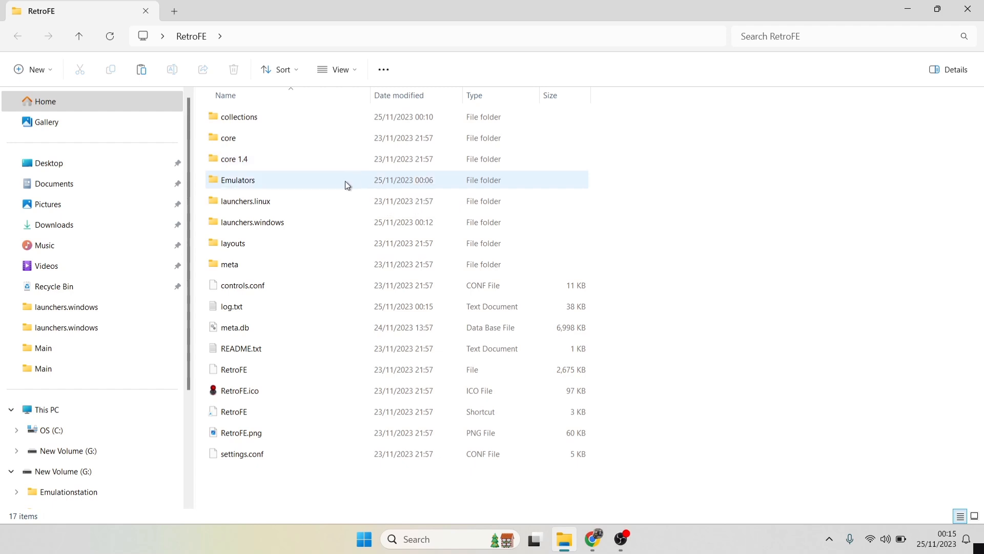
- Paste the copied Amiga system ROM files into RetroArch's system folder and return to the RetroFE folder
mouse_move(345, 180)
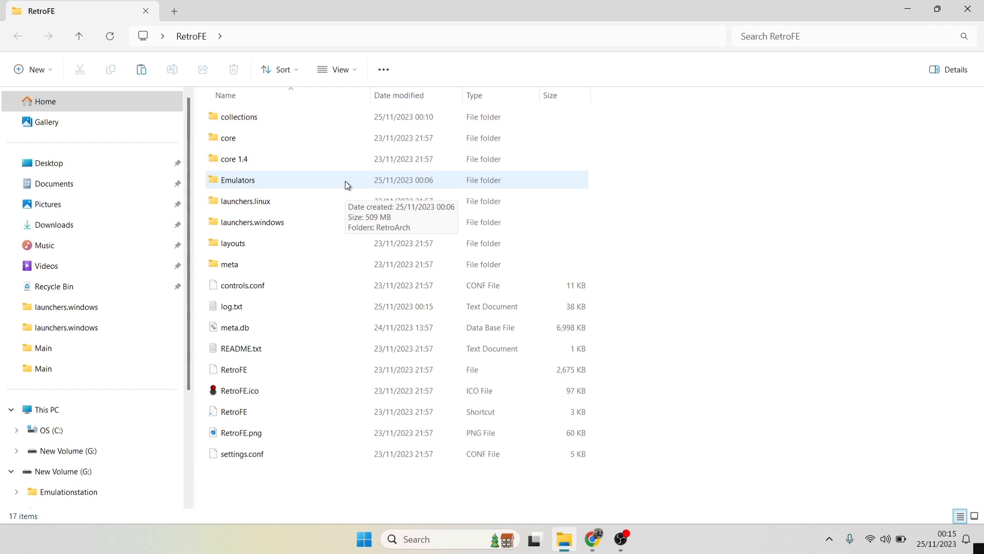
double_click(345, 180)
left_click(268, 116)
double_click(266, 111)
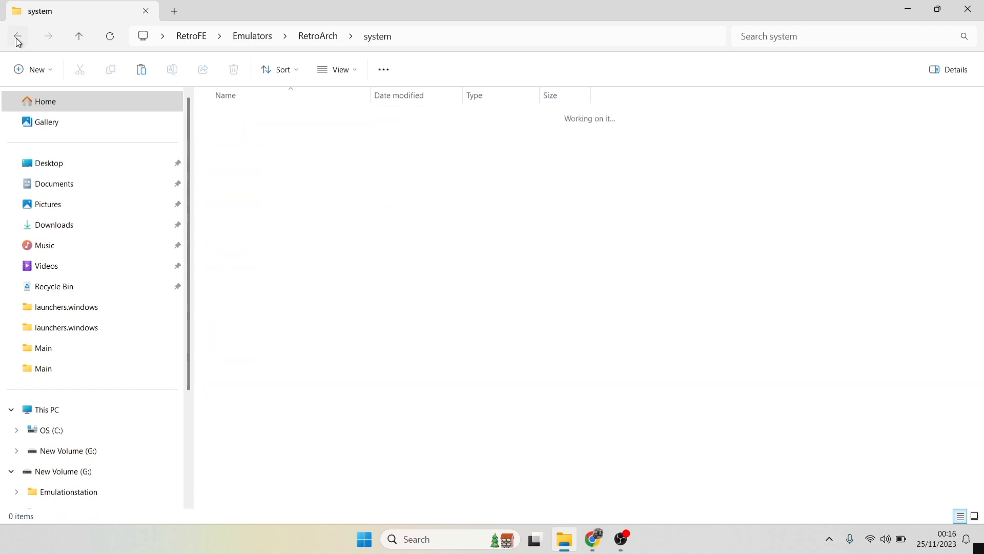
left_click(18, 36)
double_click(304, 492)
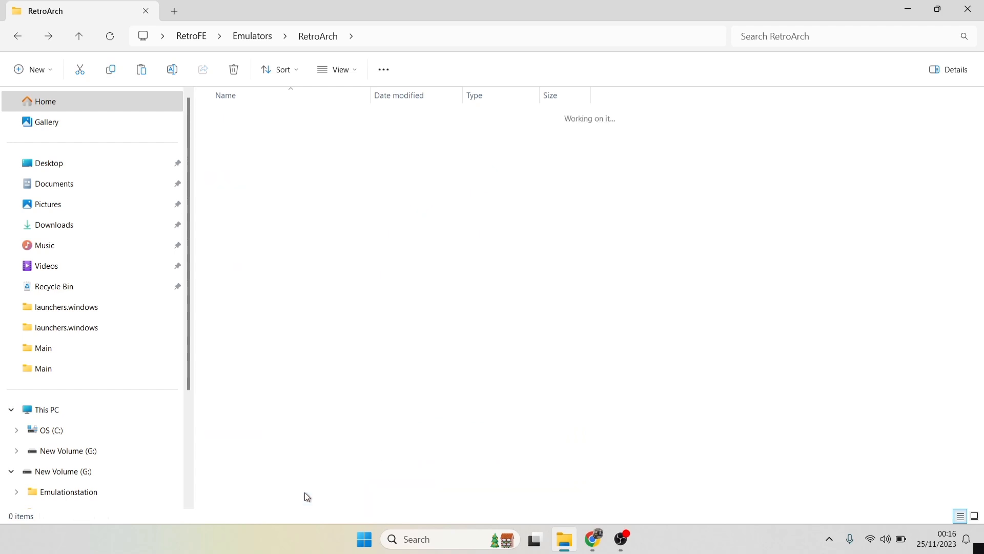
right_click(373, 284)
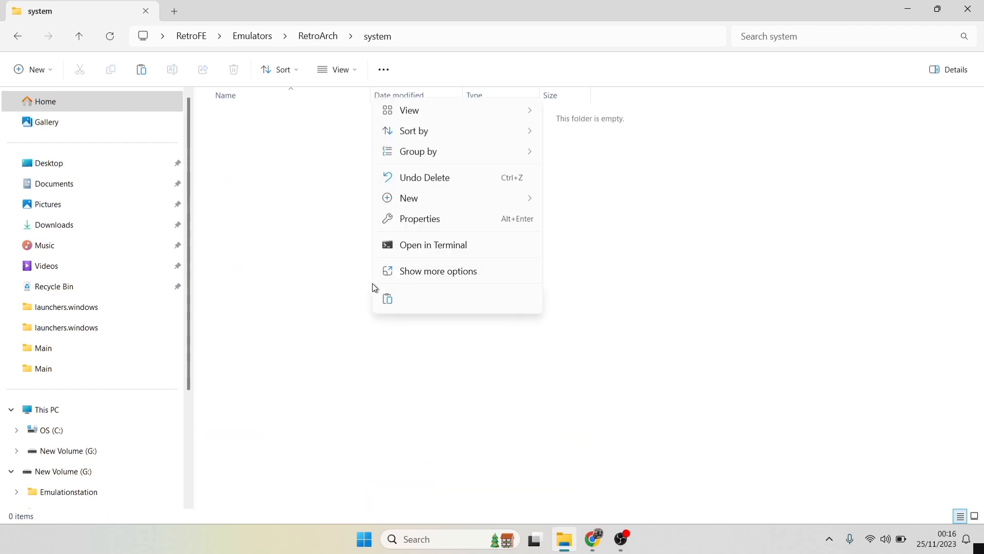
left_click(392, 300)
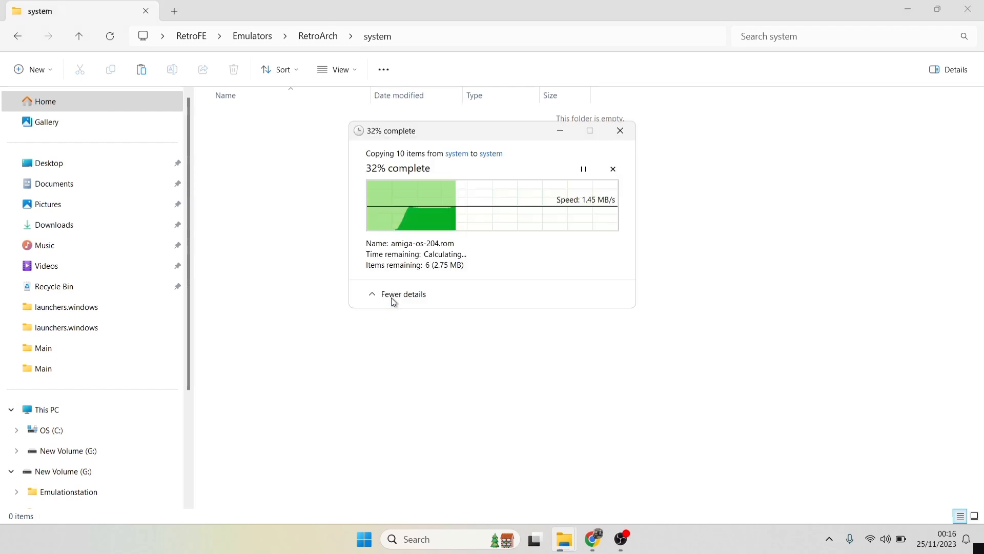
left_click(16, 32)
left_click(15, 33)
left_click(15, 33)
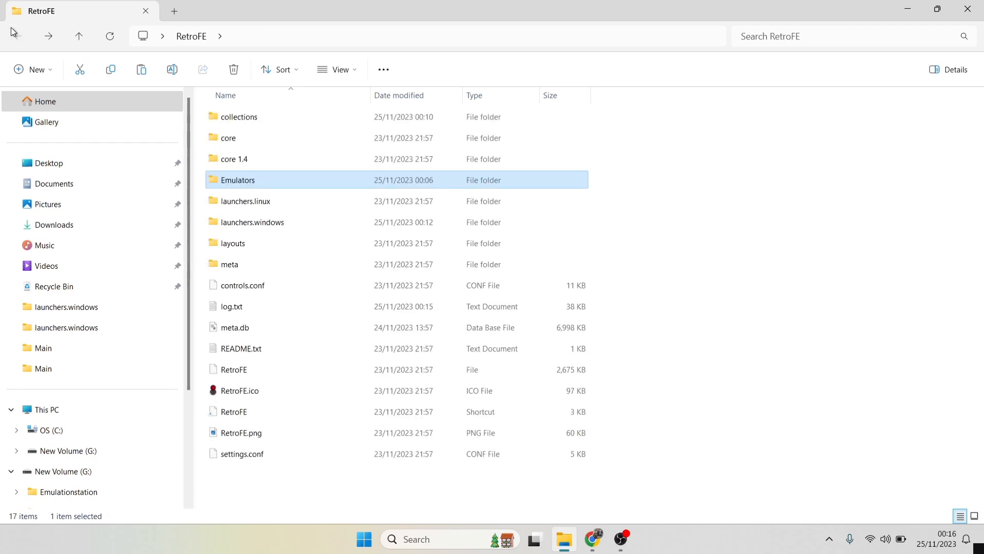
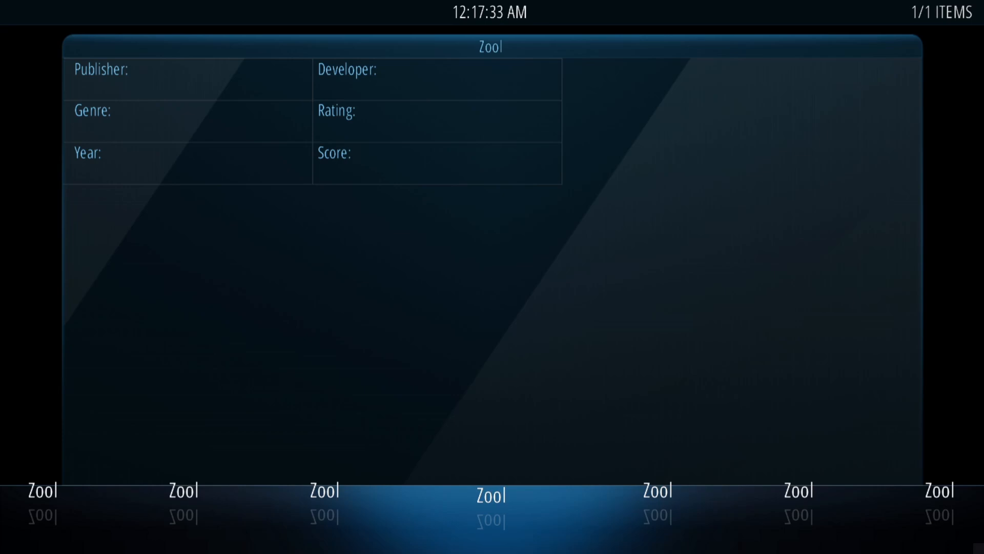
- Exit RetroFE from the Commodore Amiga game list and return to the RetroFE folder
key("Escape")
left_click(879, 551)
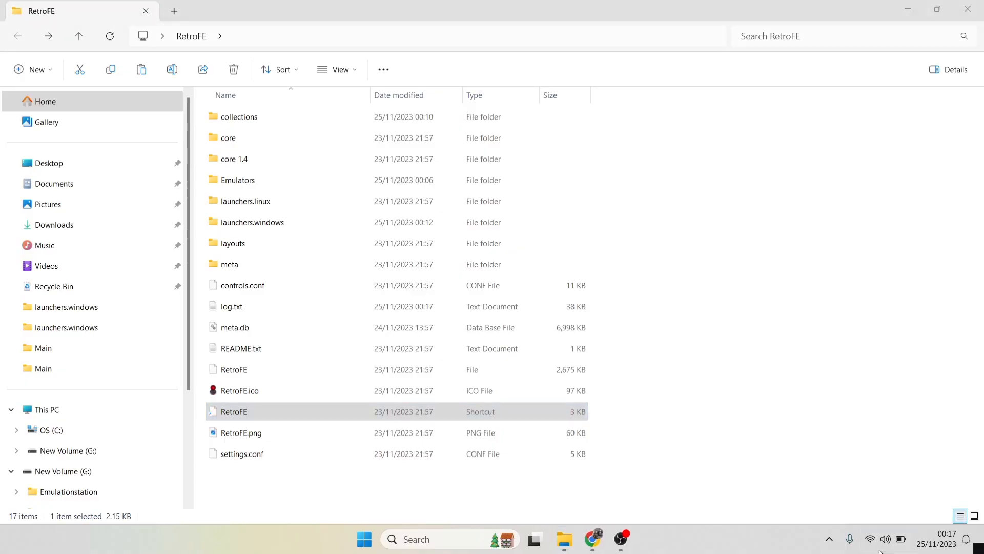
left_click(703, 266)
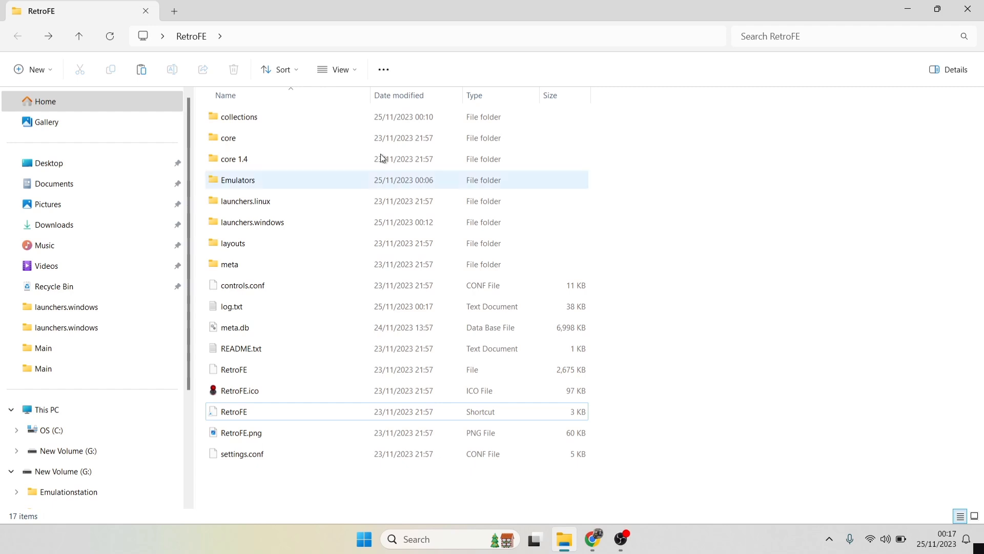
- Examine the medium_artwork and system_artwork folders of the Commodore Amiga collection
double_click(282, 119)
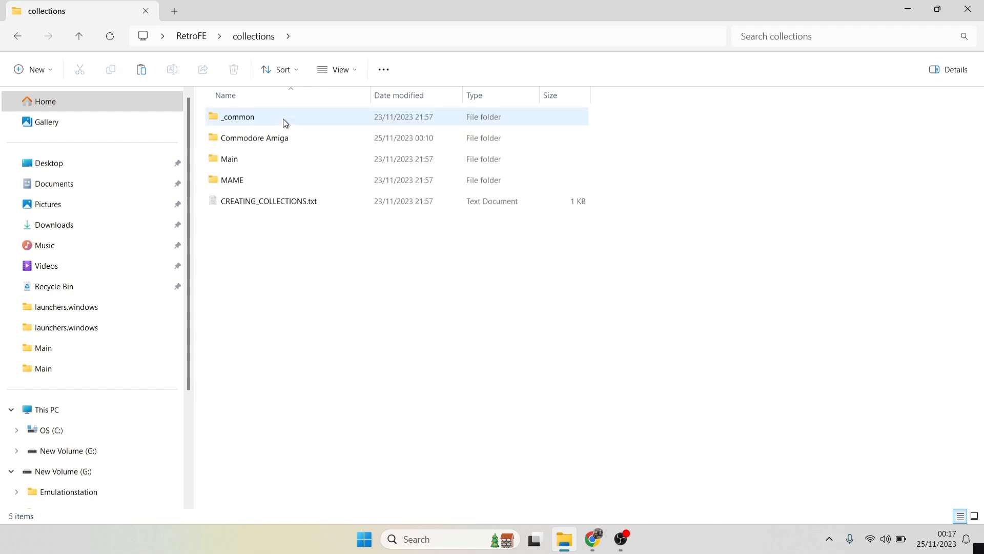
double_click(285, 137)
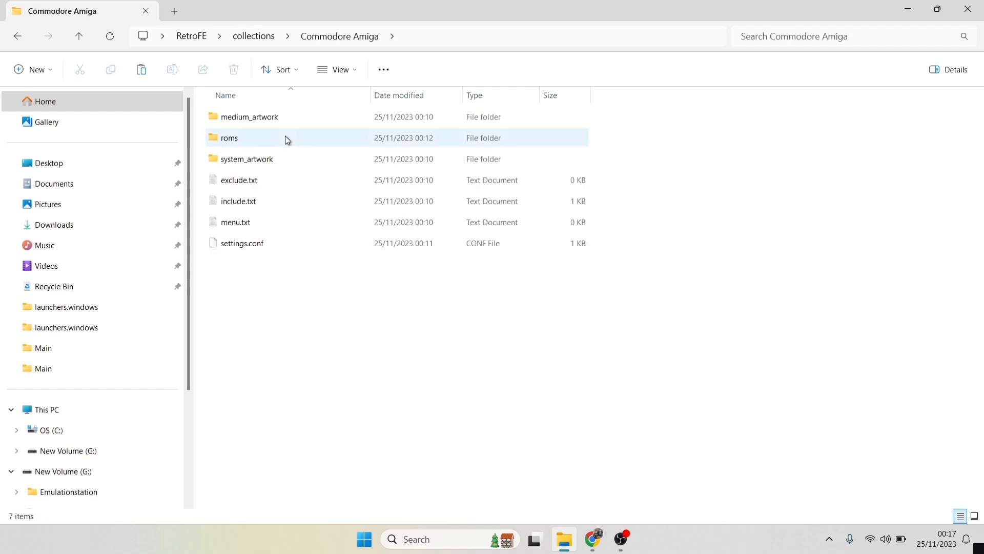
double_click(275, 113)
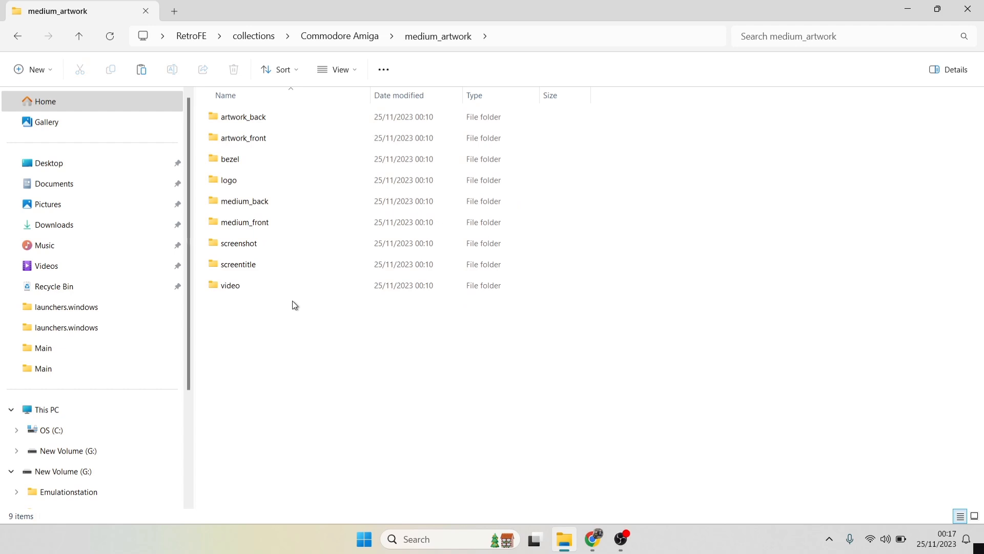
left_click(19, 35)
double_click(272, 162)
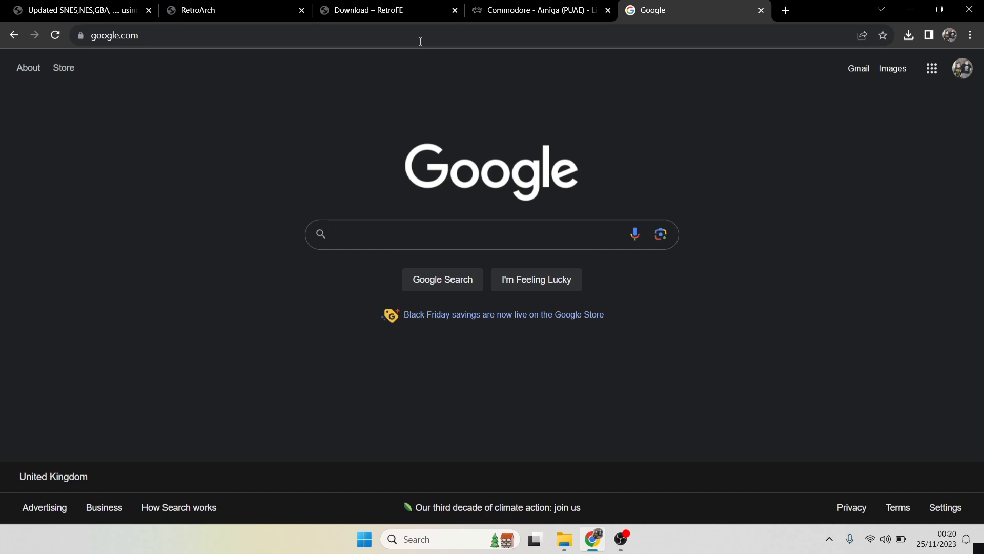
- Search Google for amiga zool artwork and show the image results
type("amiga ")
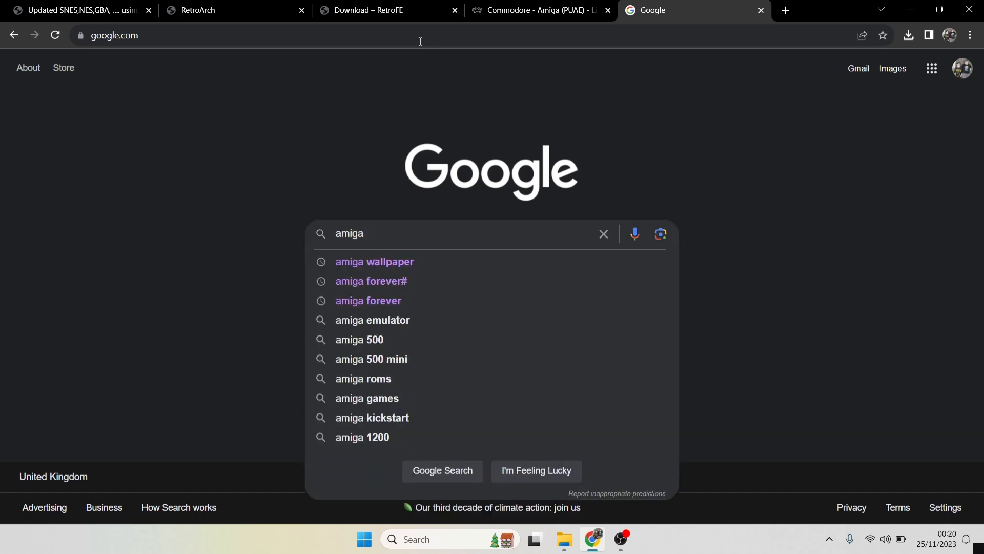
type("zoo")
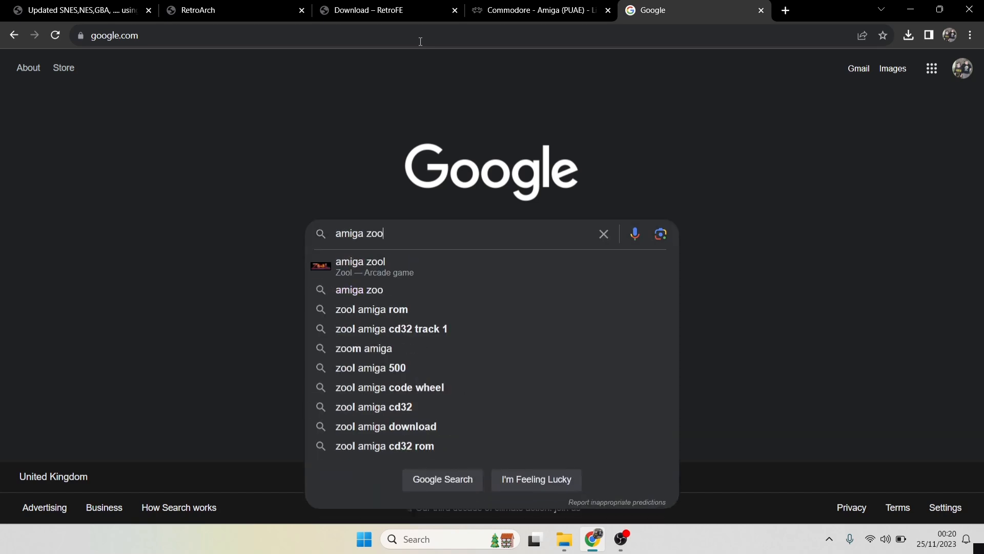
type("l artwork")
key("Return")
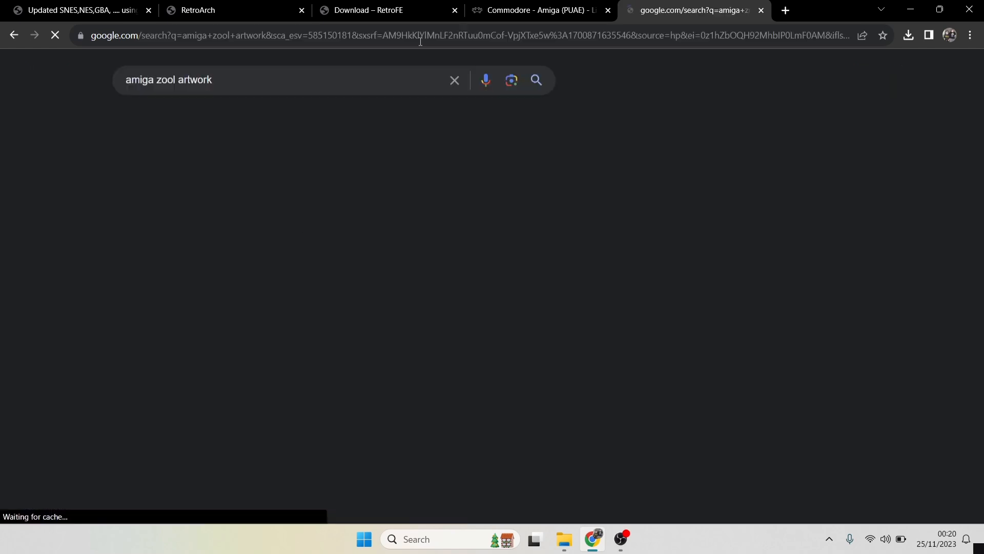
left_click(149, 125)
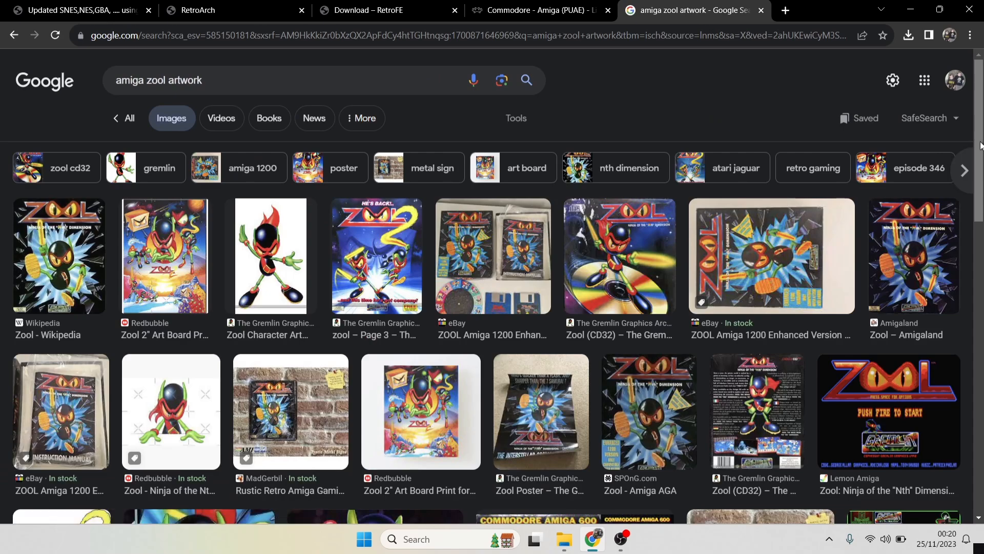
- Save the Zool cover image from the Wikipedia result to the Desktop as Zool_cover.jpg
scroll(492, 303, "down", 7)
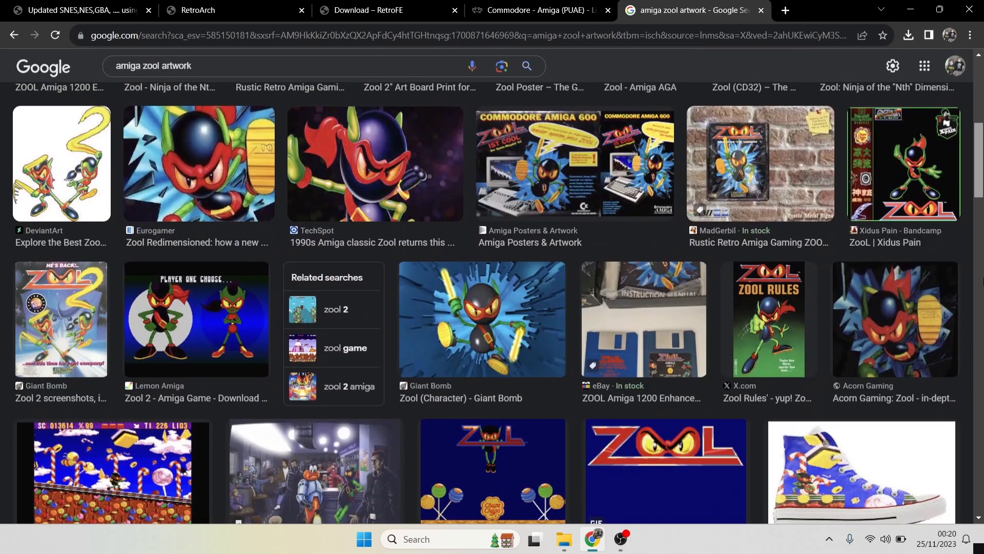
scroll(983, 279, "down", 8)
scroll(982, 265, "up", 9)
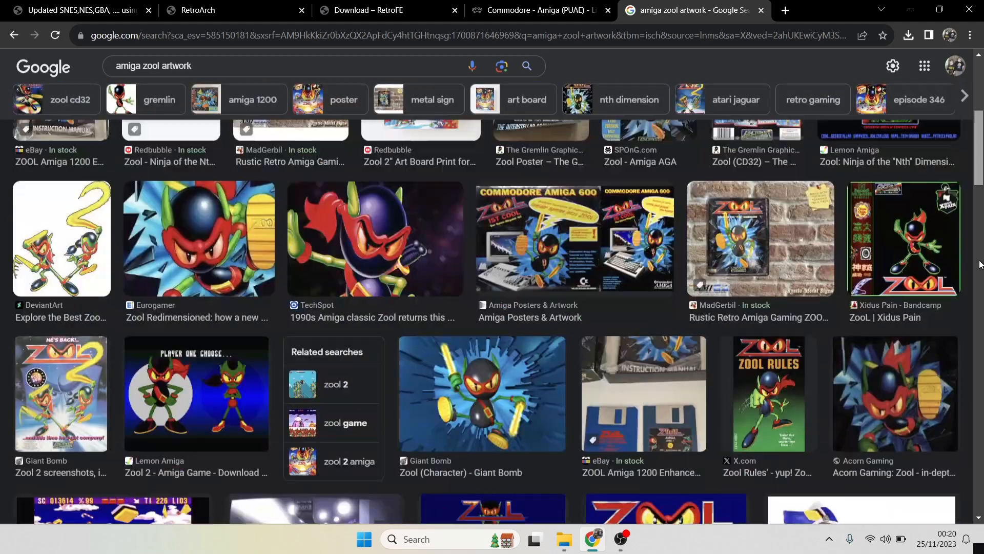
scroll(981, 264, "up", 6)
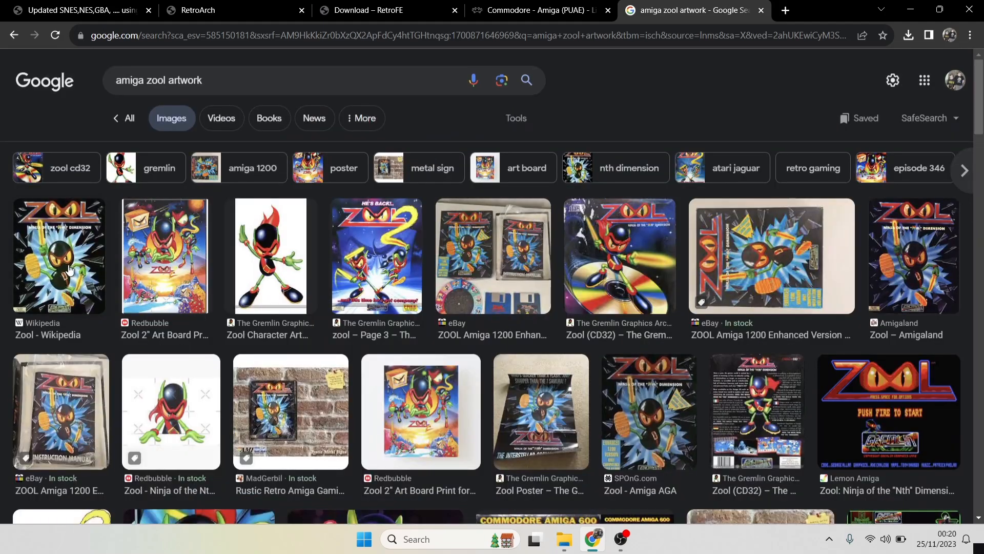
left_click(70, 271)
right_click(746, 237)
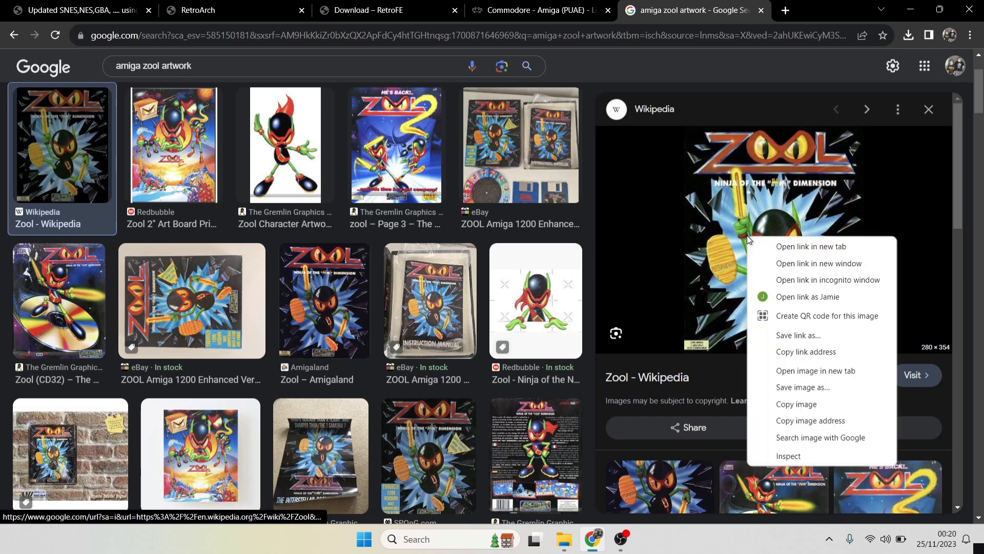
left_click(811, 390)
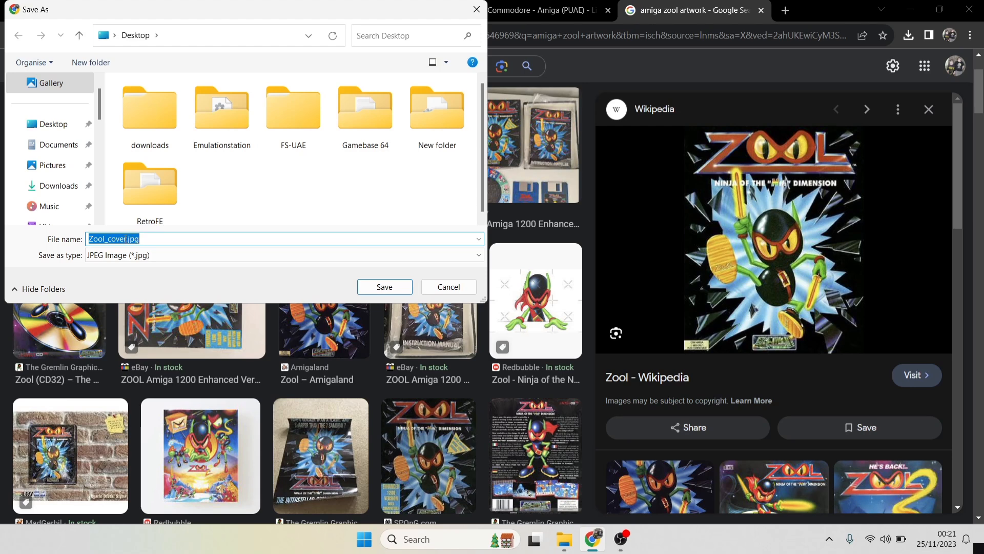
left_click(51, 124)
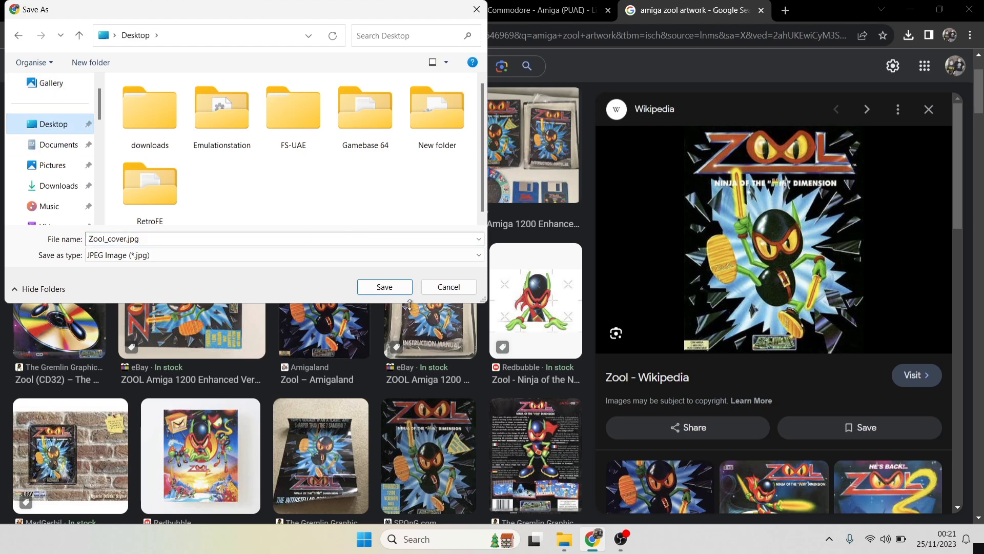
left_click(397, 291)
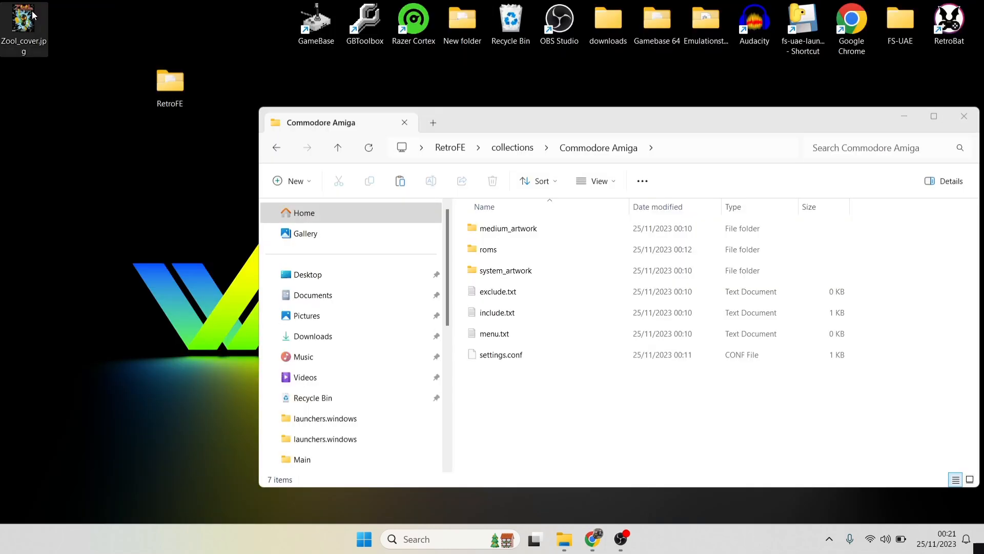
- Check the game's file name in the Commodore Amiga roms folder and rename the desktop cover image to Zool.jpg
left_click(30, 20)
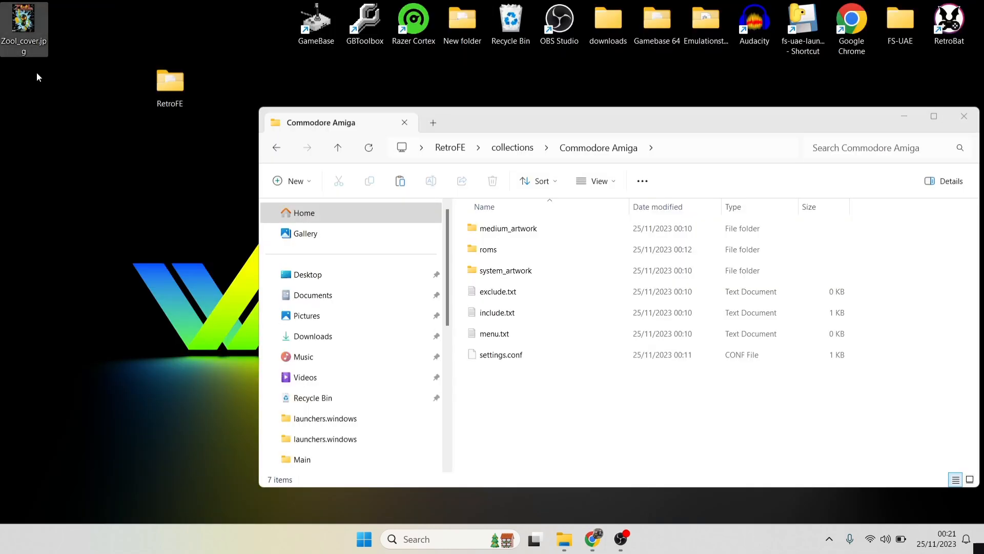
mouse_move(29, 60)
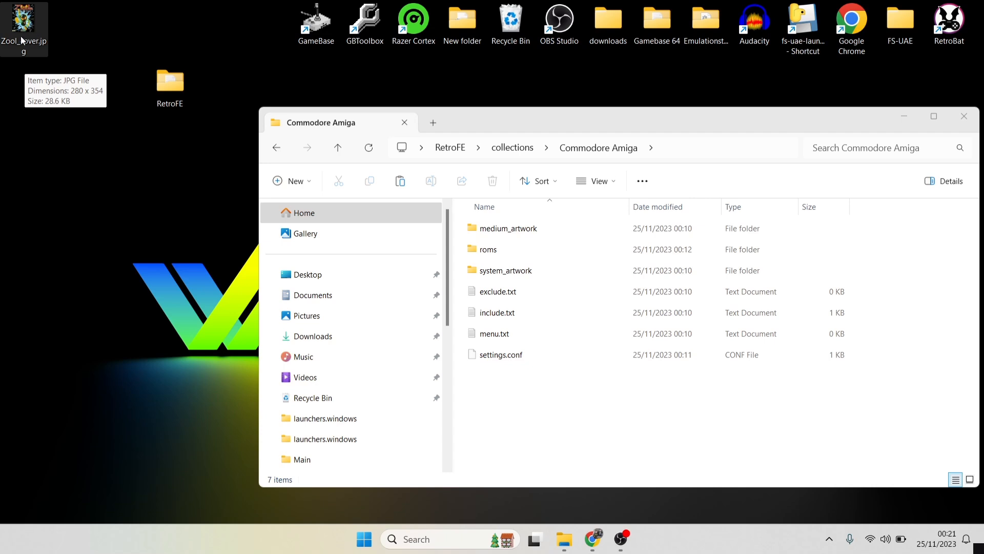
double_click(521, 249)
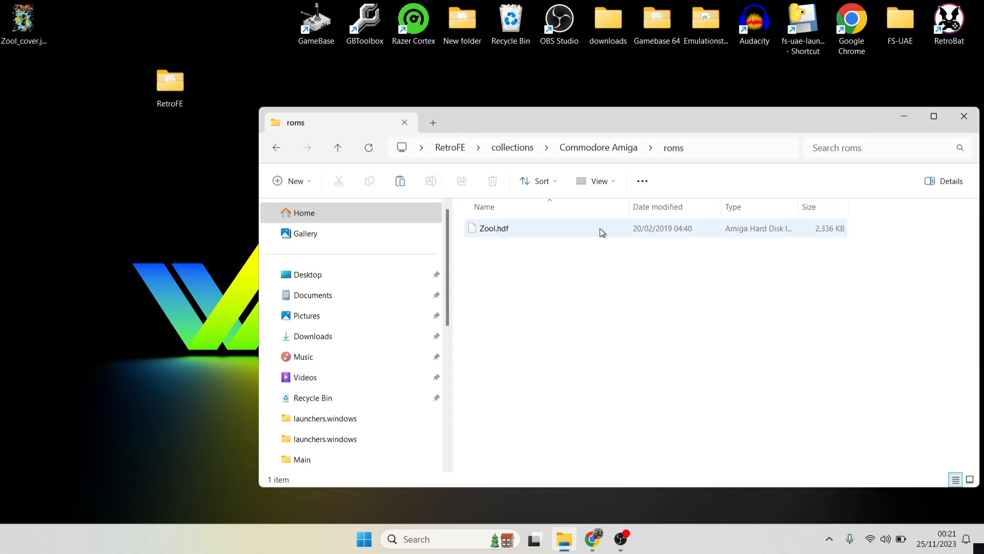
right_click(20, 23)
left_click(86, 302)
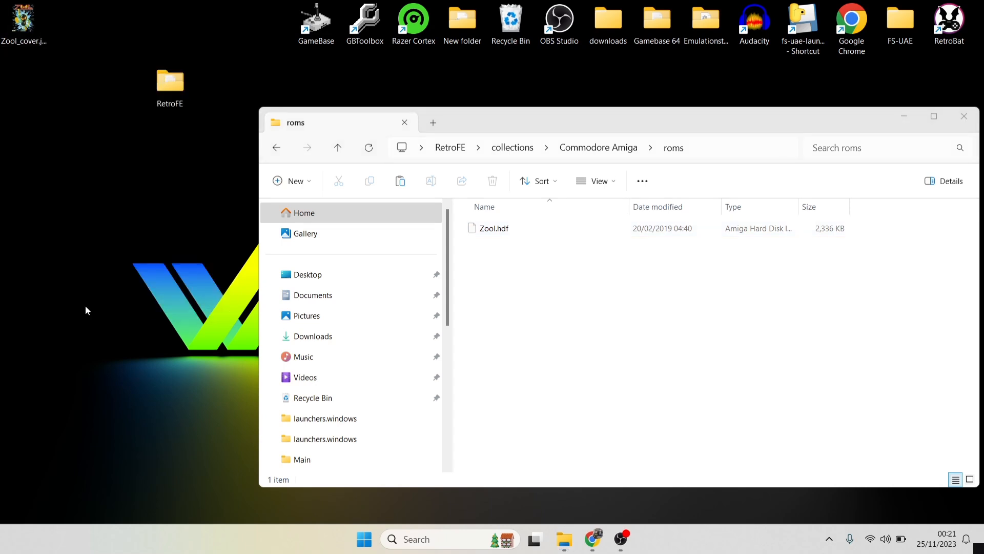
left_click(98, 370)
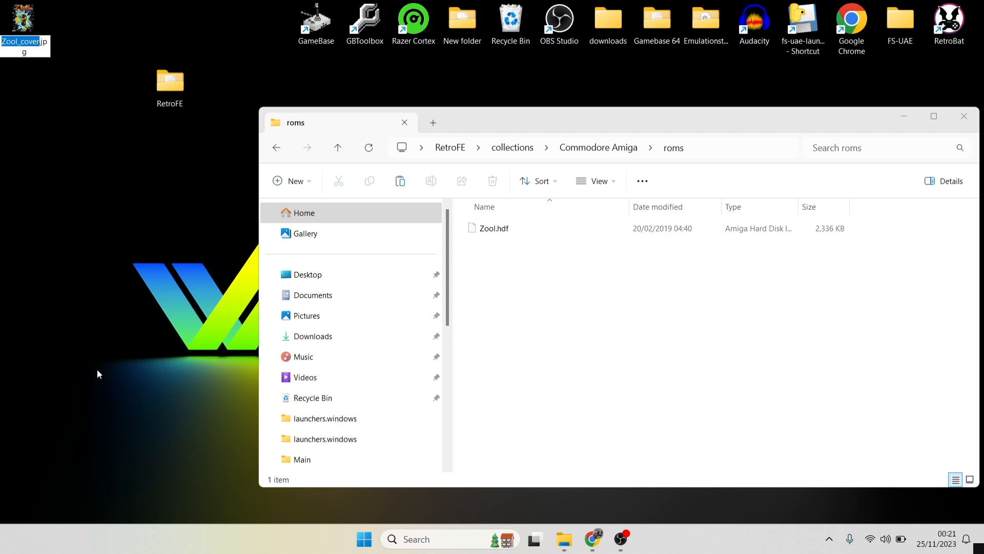
key("Right")
key("BackSpace")
key("BackSpace")
key("BackSpace")
key("BackSpace")
key("BackSpace")
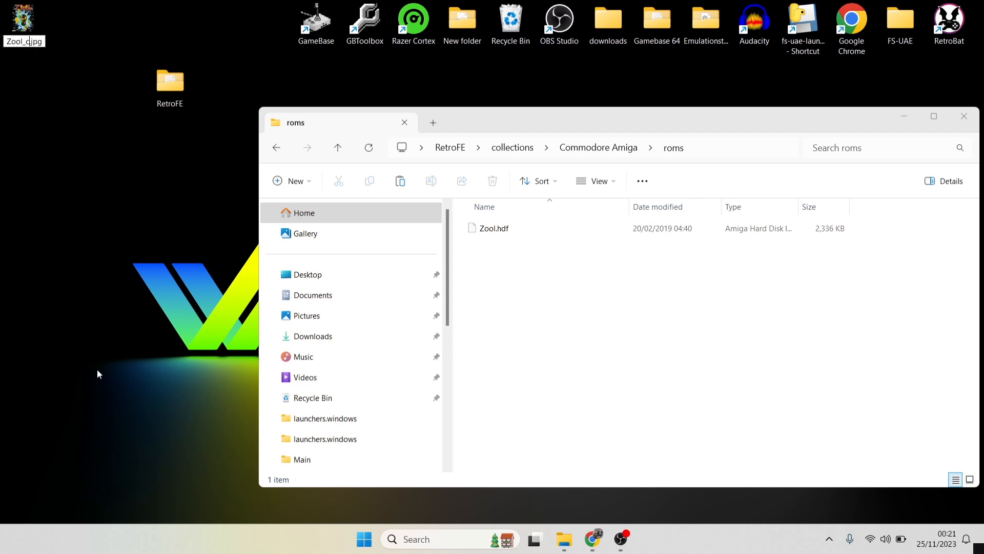
key("BackSpace")
key("Return")
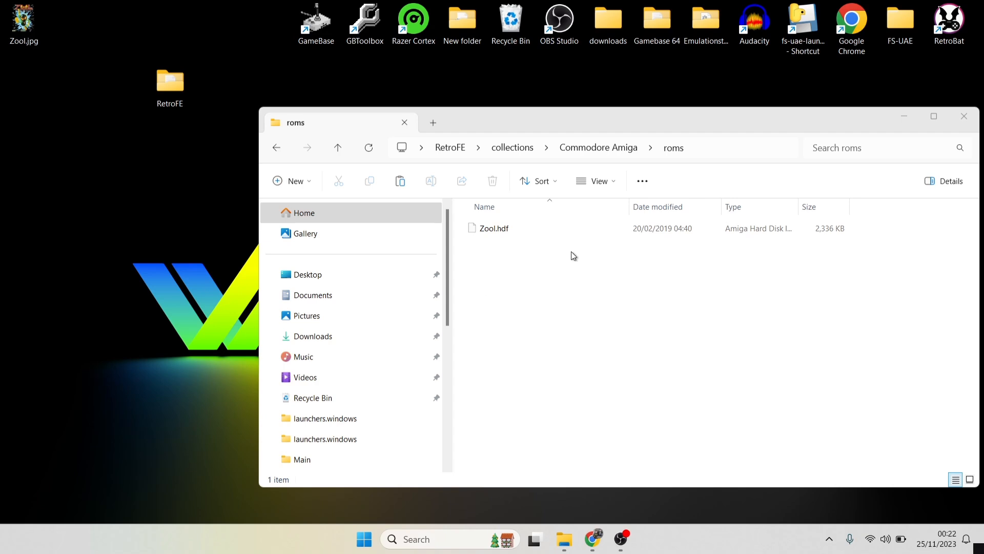
- Move Zool.jpg from the Desktop into the artwork_front folder inside the Commodore Amiga medium_artwork folder
left_click(279, 151)
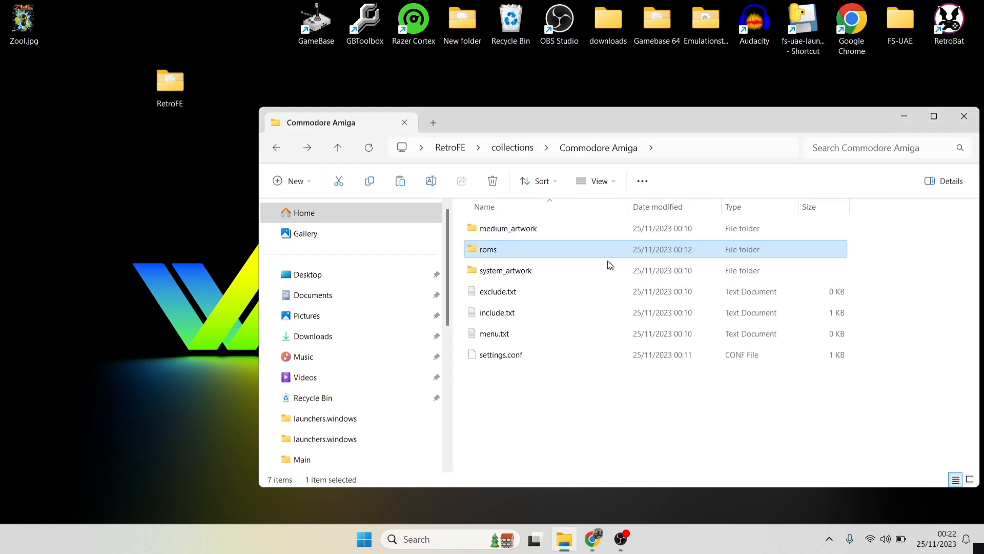
double_click(573, 230)
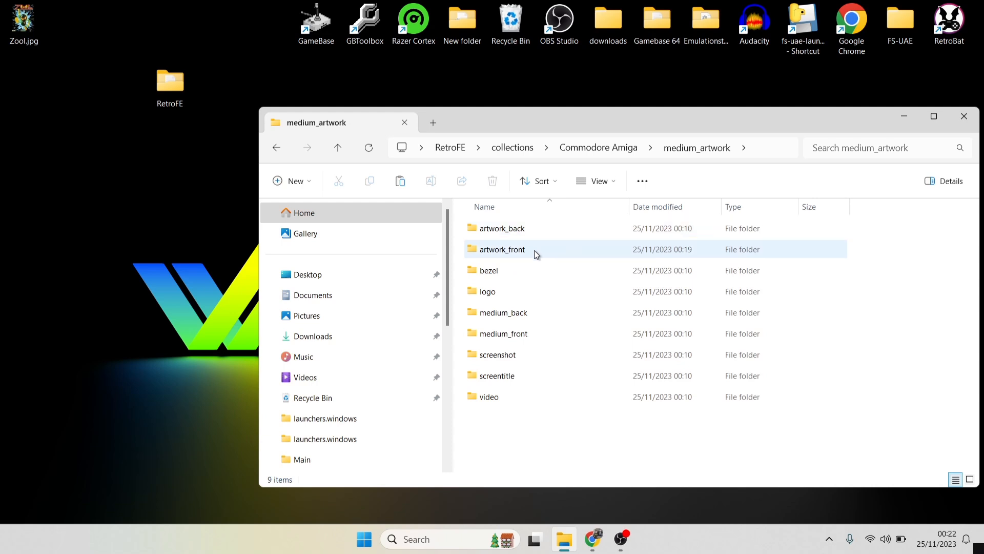
left_click(19, 32)
double_click(20, 32)
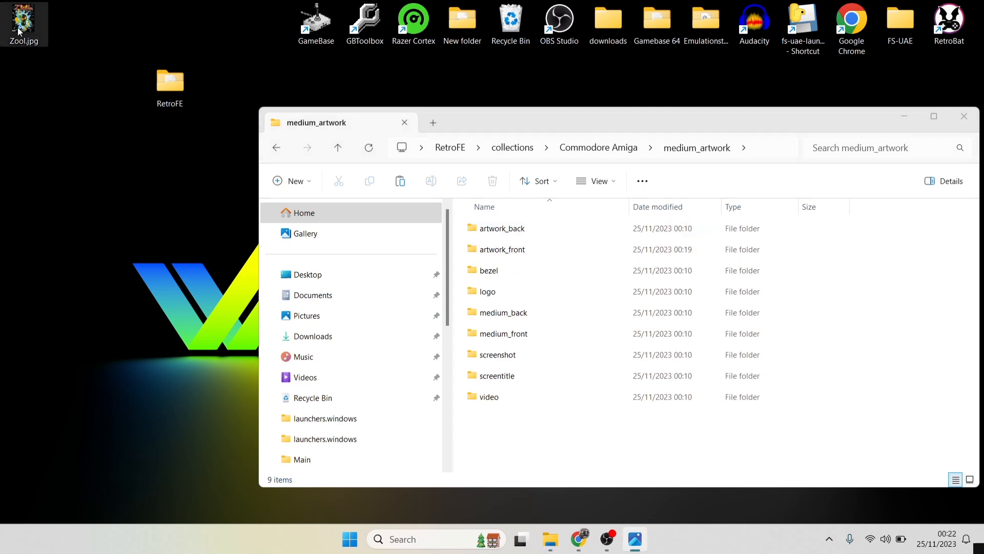
left_click(971, 8)
left_click(524, 247)
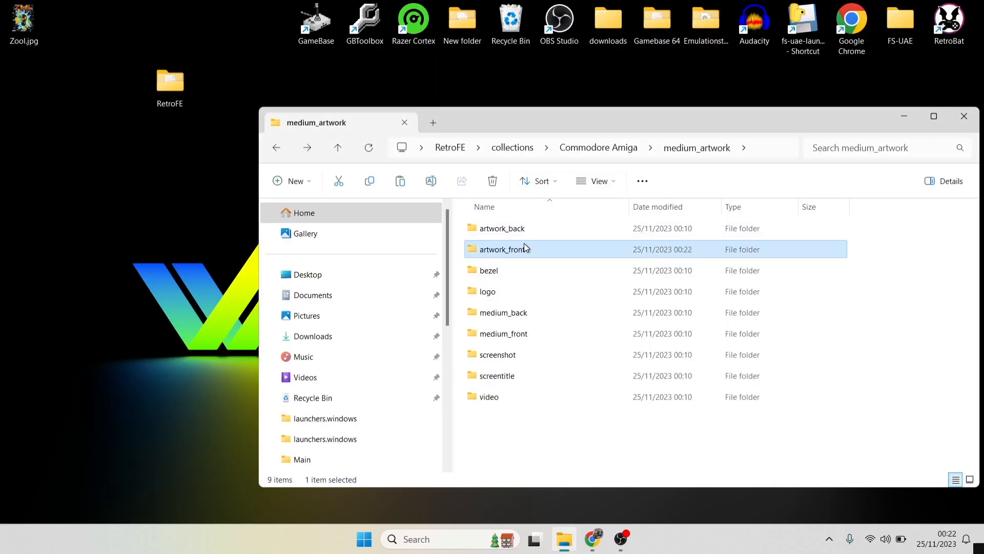
double_click(528, 248)
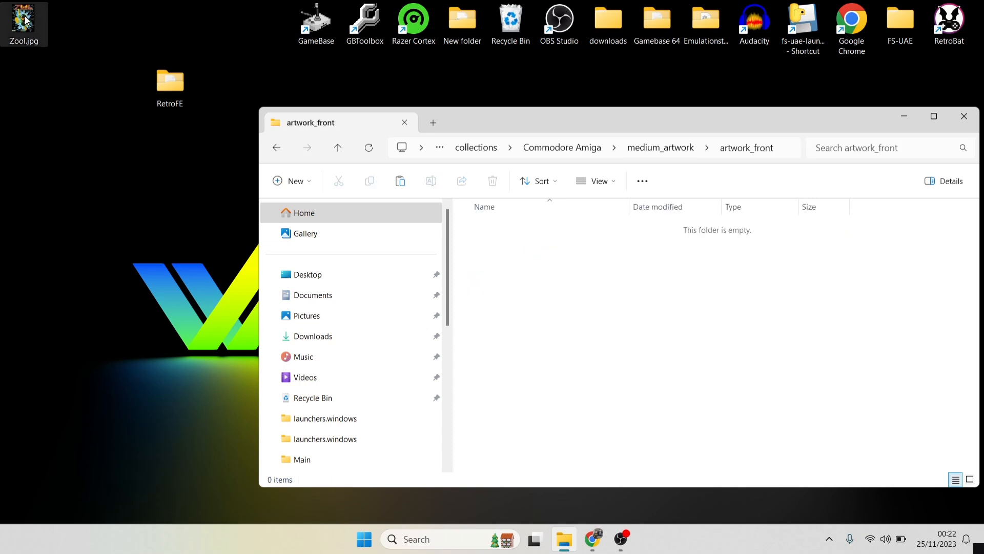
left_click_drag(25, 20, 536, 321)
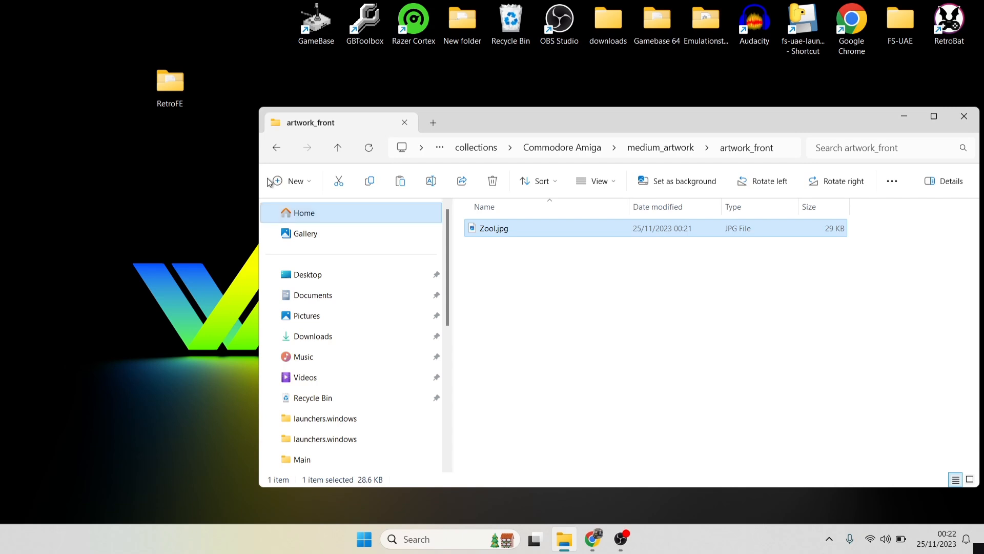
- Open the logo folder in medium_artwork and search Google Images for amiga zool logo
left_click(279, 150)
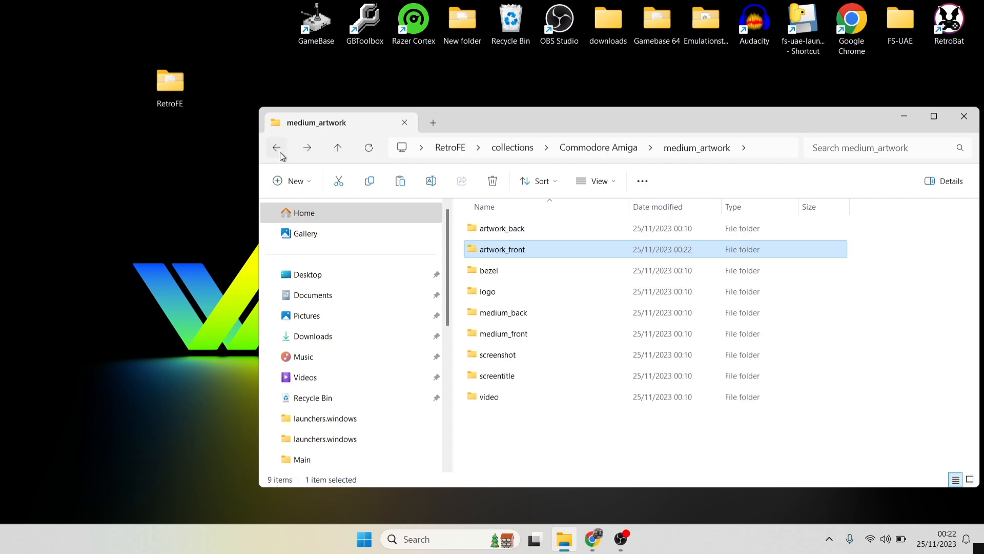
double_click(562, 298)
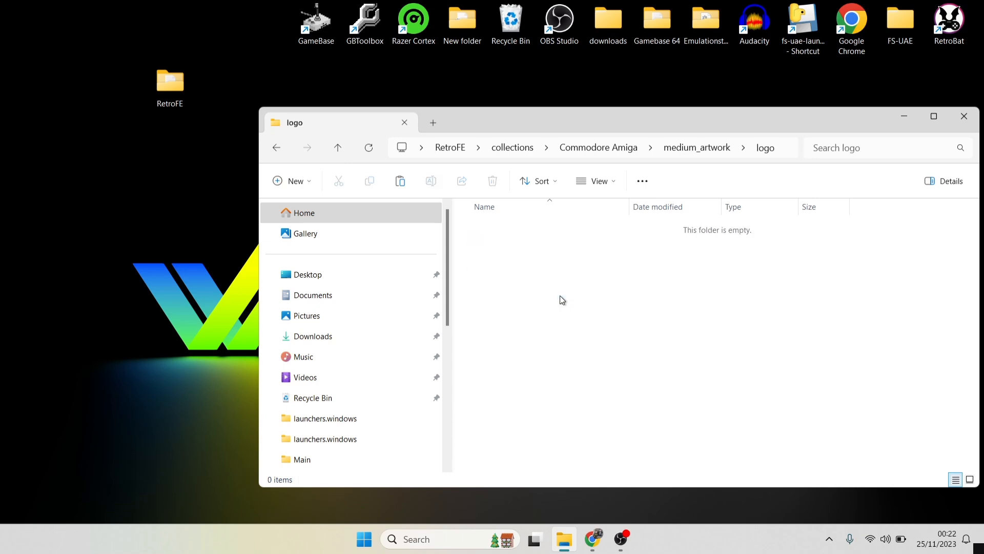
left_click(592, 539)
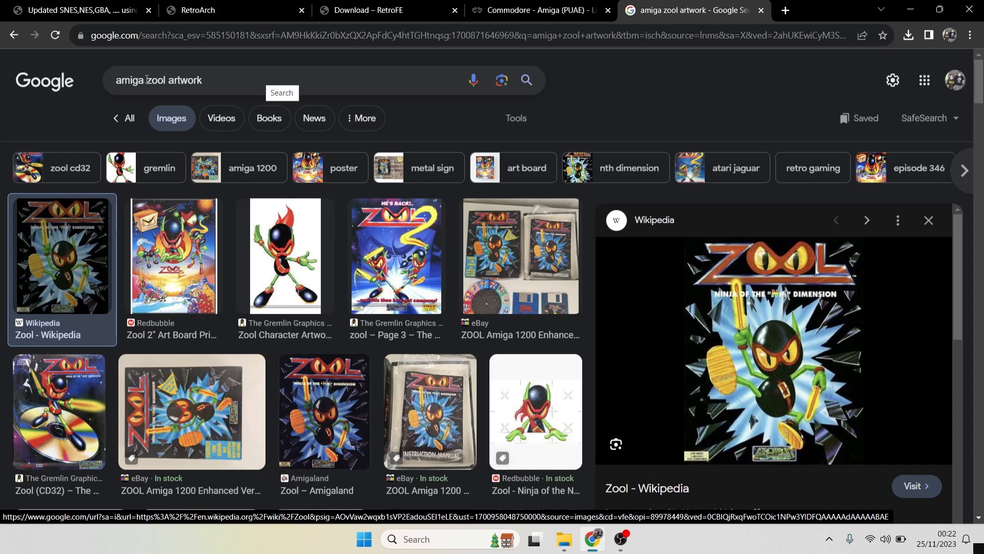
left_click(165, 80)
left_click_drag(166, 80, 326, 74)
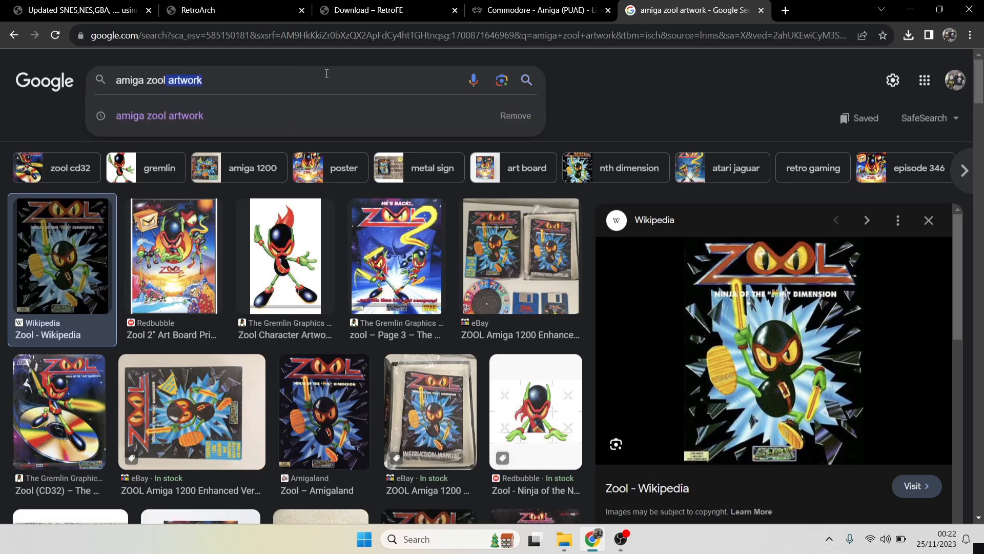
type("logo")
key("Return")
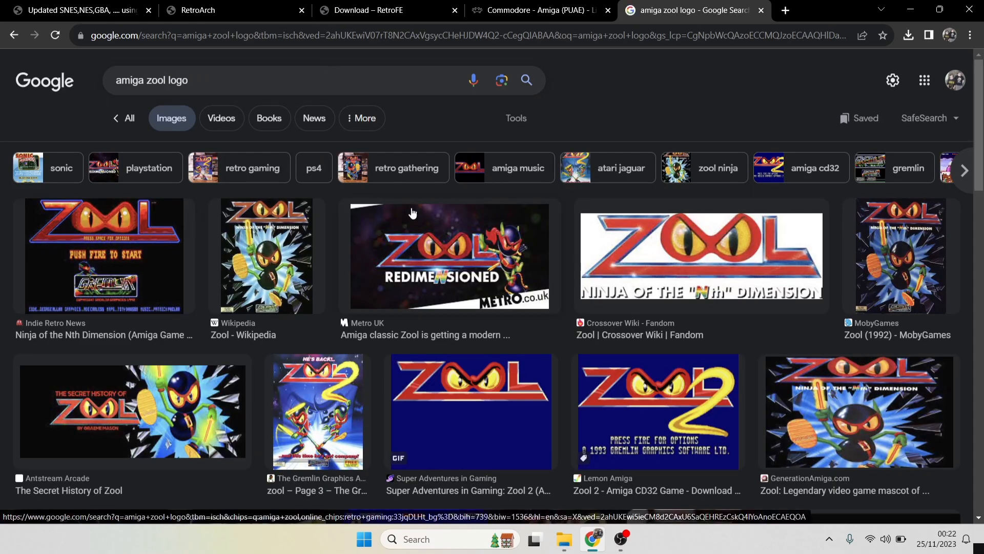
- Compare the Zool logo results and save the Wikipédia logo to the Desktop as zool.png
left_click(666, 233)
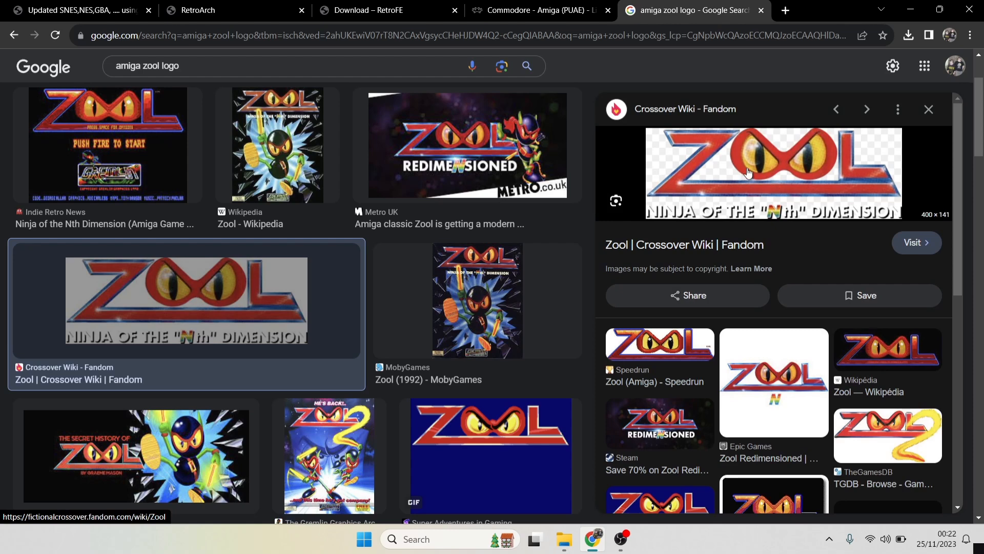
left_click(894, 347)
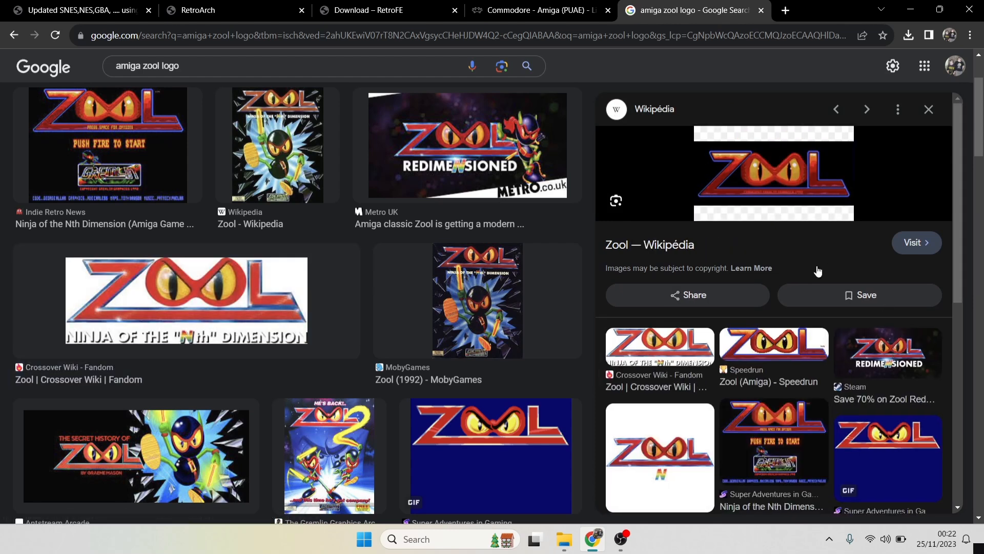
left_click(660, 348)
left_click(925, 337)
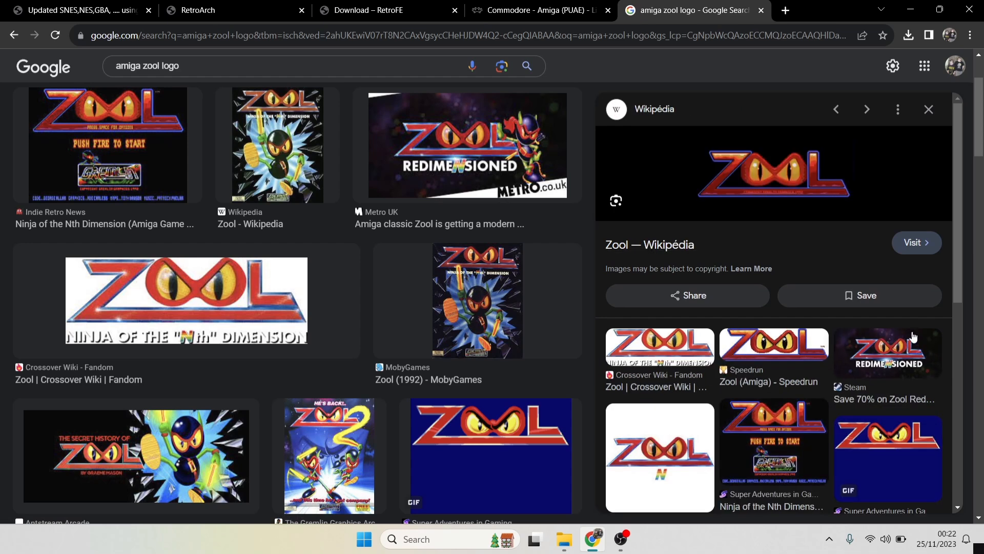
right_click(774, 150)
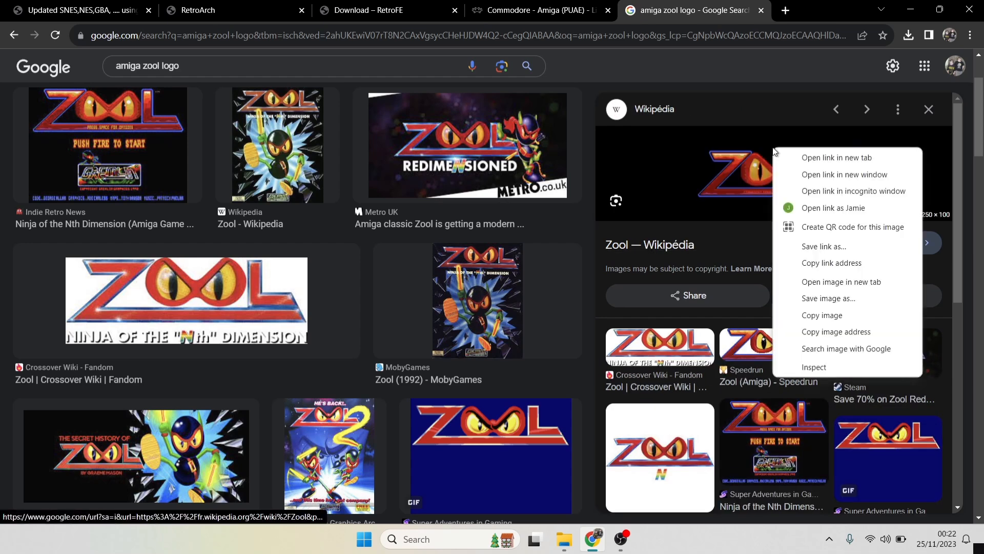
left_click(829, 298)
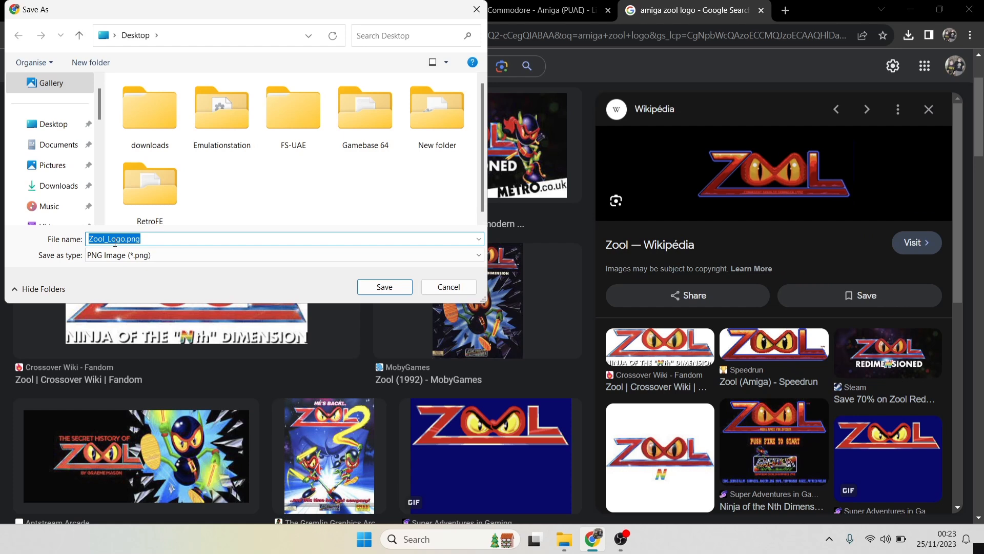
left_click(125, 237)
left_click_drag(125, 237, 29, 246)
key("BackSpace")
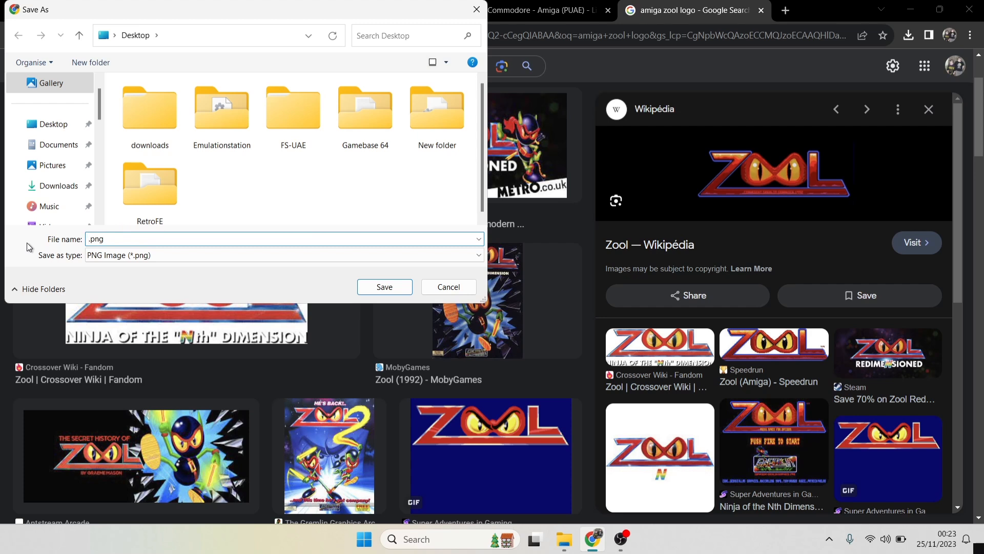
type("zool")
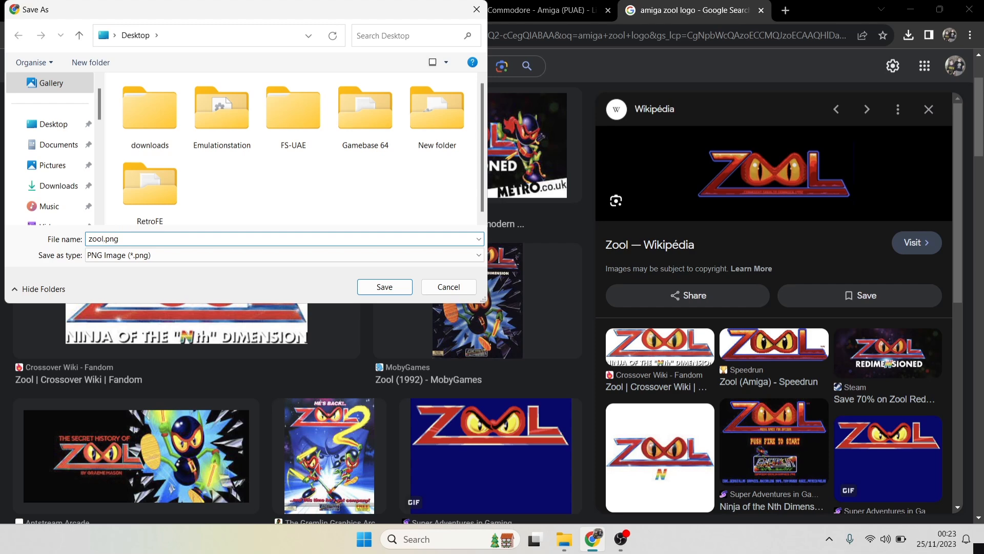
left_click(51, 125)
left_click(384, 287)
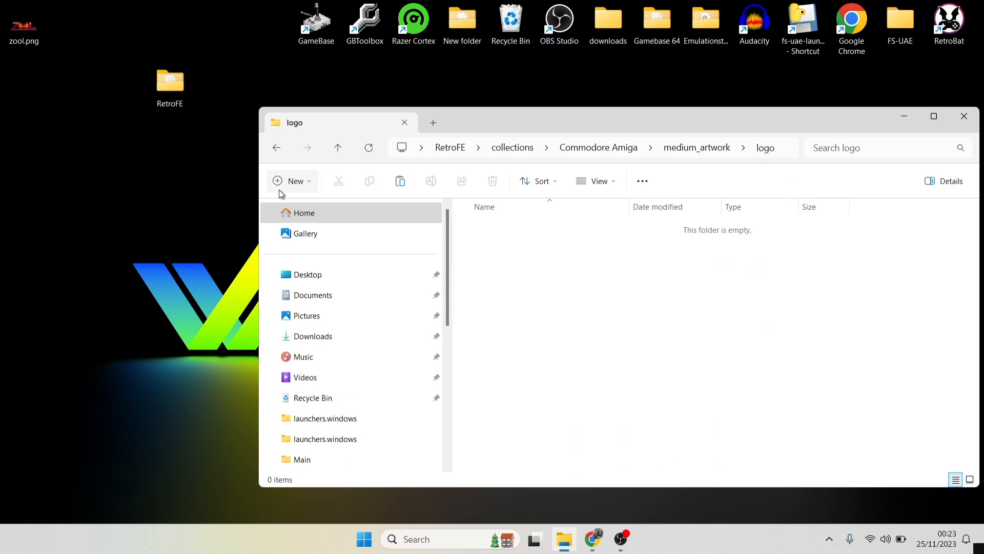
- Move zool.png from the Desktop into the logo folder and return to the medium_artwork folder
left_click_drag(26, 28, 638, 343)
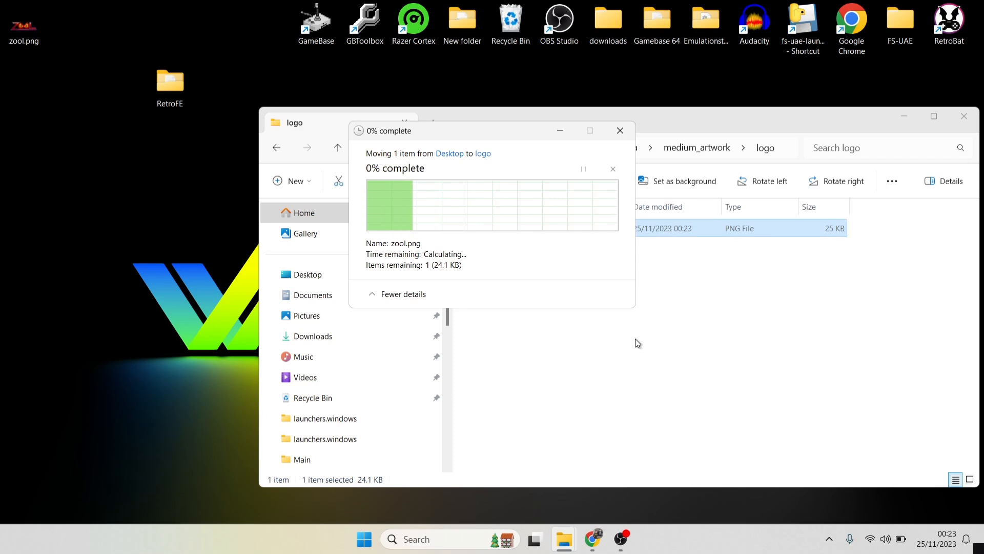
left_click(276, 149)
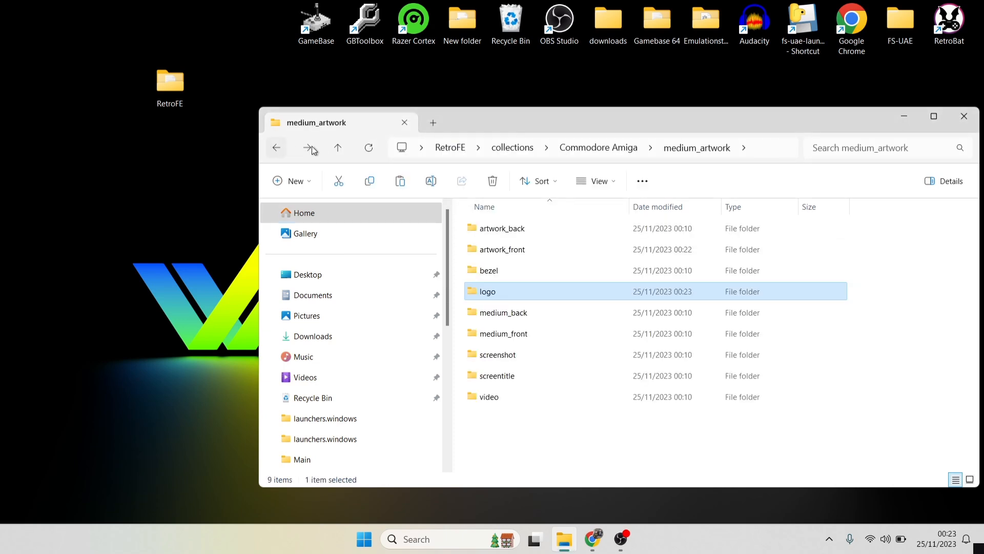
- Copy the Zool - Ninja of the 'Nth' Dimension video from the Commodore Amiga CD32 video folder into the Commodore Amiga video folder
double_click(514, 398)
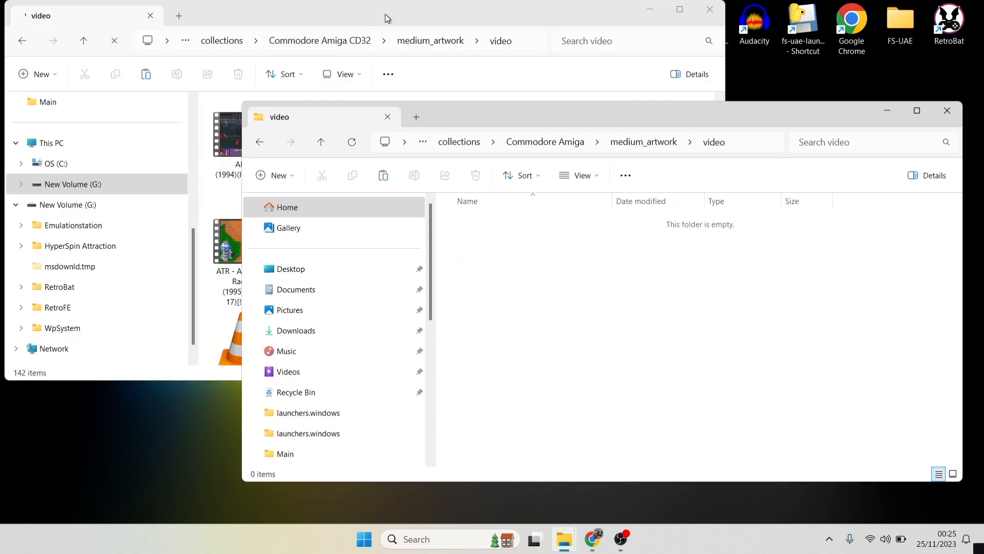
left_click(386, 14)
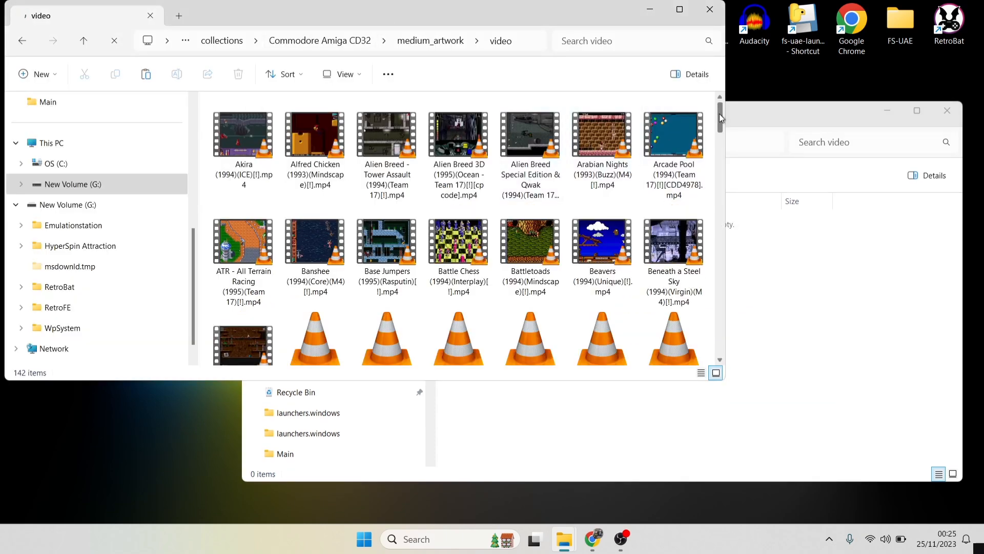
left_click_drag(719, 113, 731, 333)
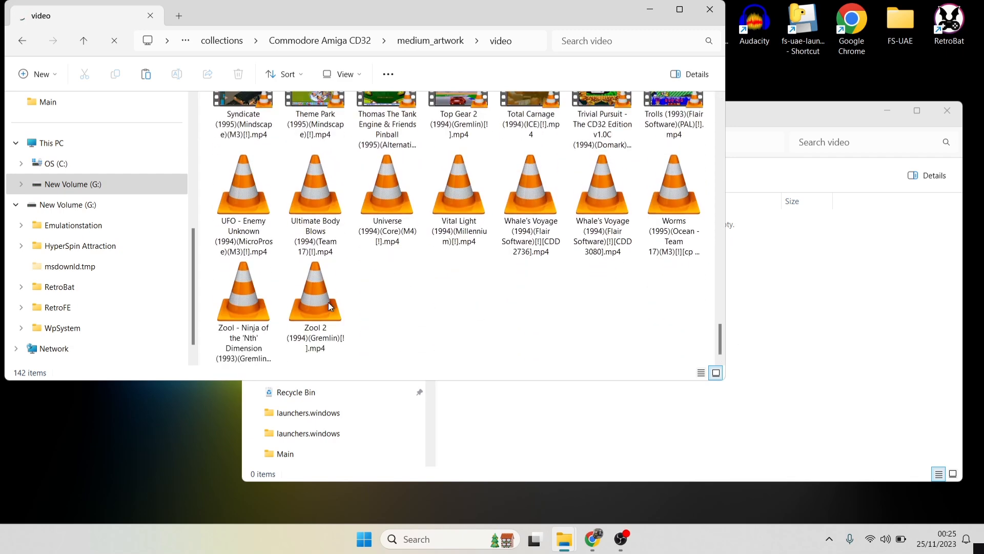
left_click(249, 306)
right_click(248, 302)
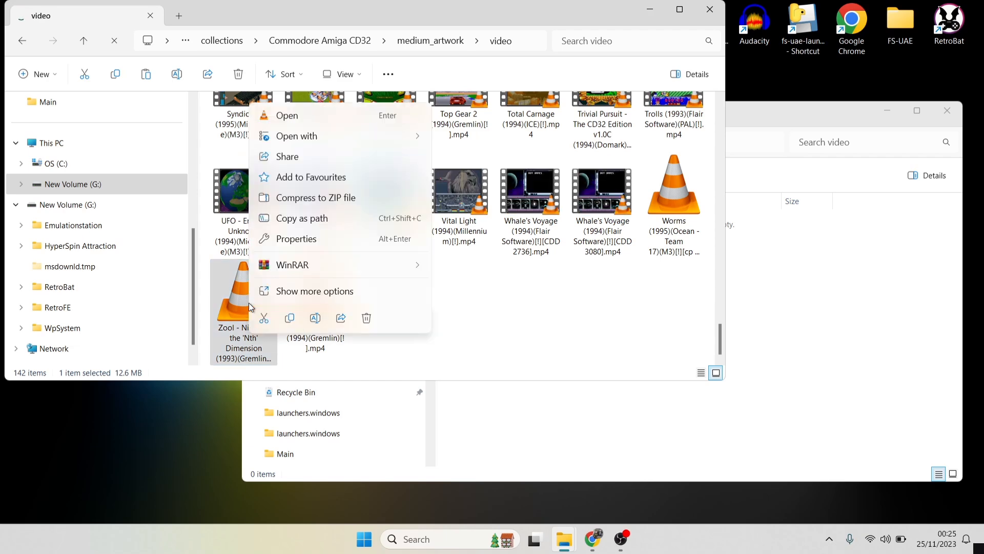
left_click(373, 318)
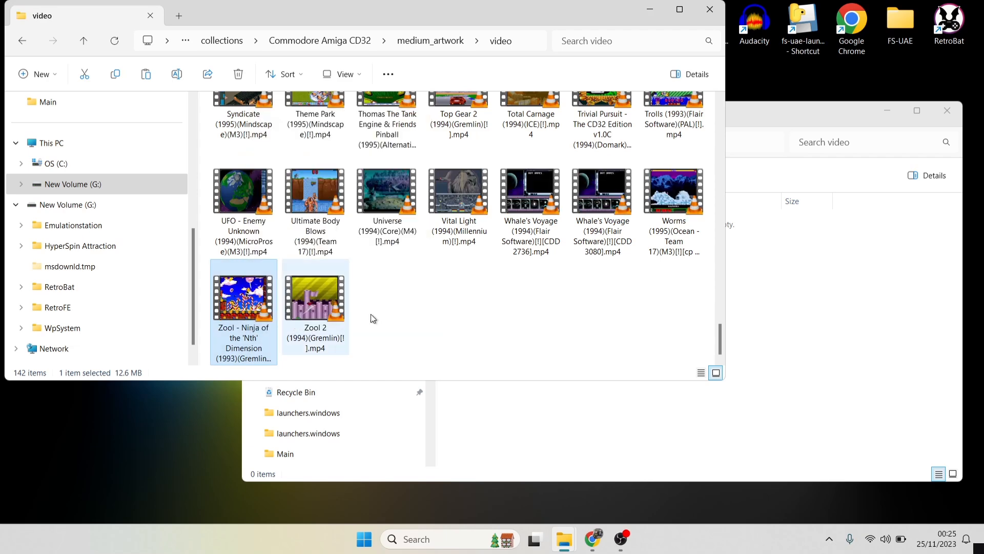
right_click(546, 299)
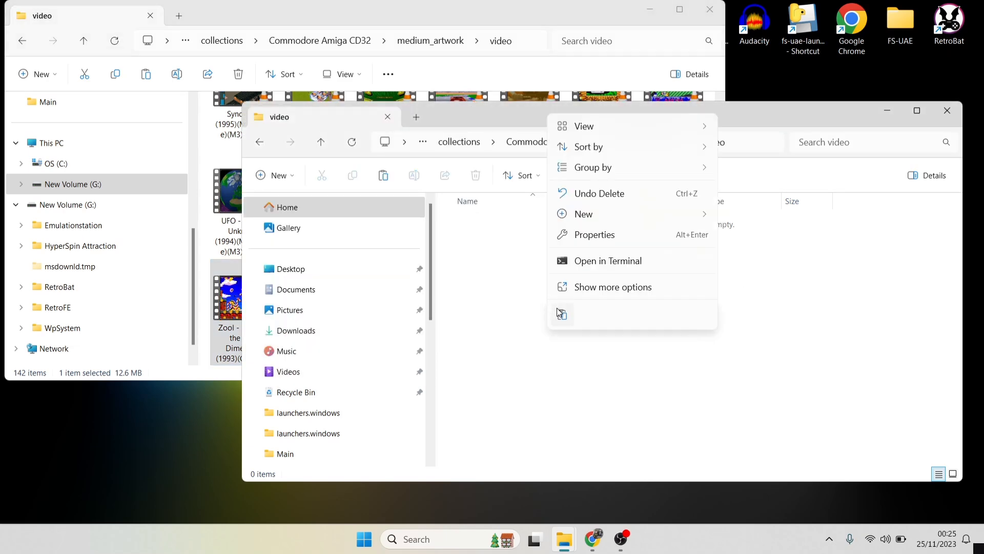
left_click(557, 308)
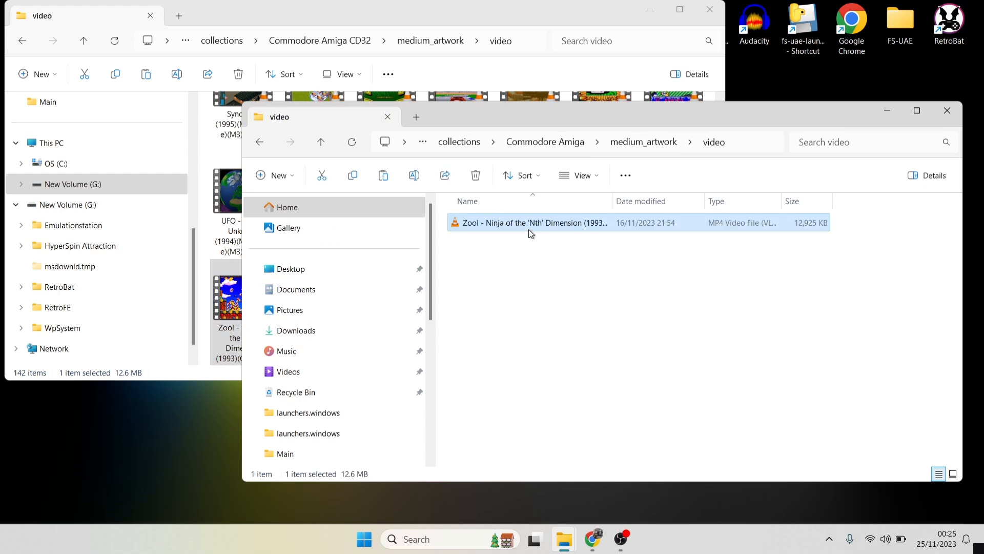
- Rename the copied video in the Commodore Amiga video folder as Zool.mp4
right_click(528, 226)
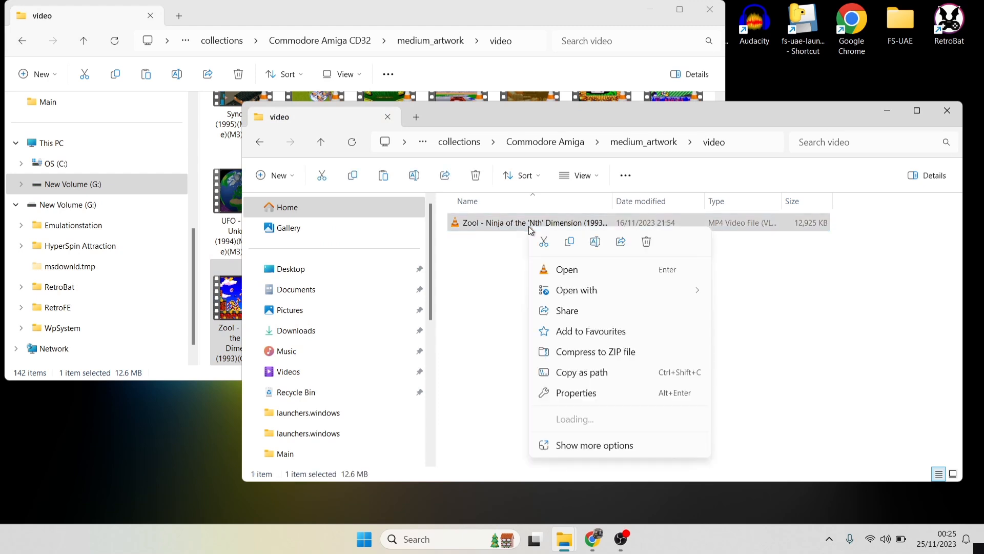
left_click(587, 441)
left_click(584, 497)
key("Right")
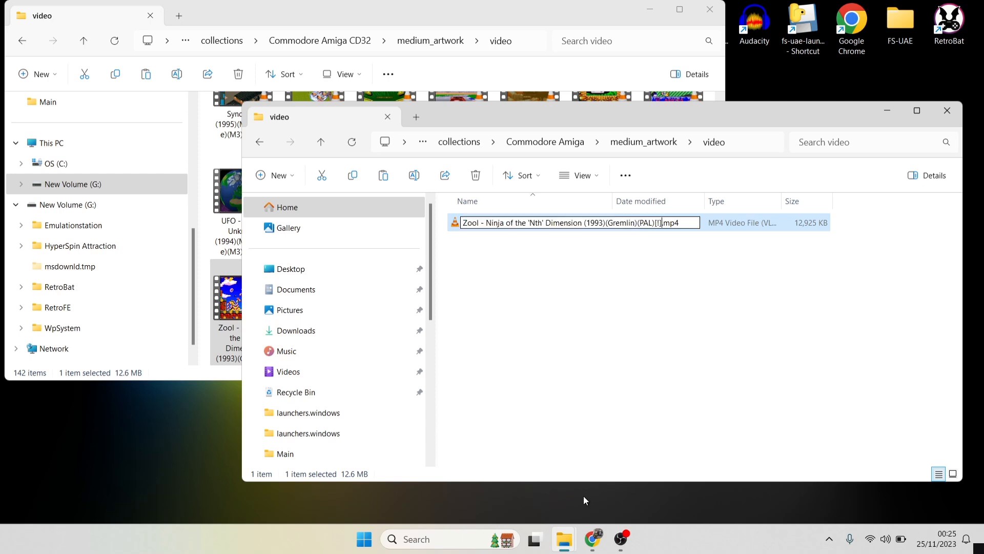
key("BackSpace")
key("BackSpace")
key("BackSpace")
key("BackSpace")
key("BackSpace")
key("BackSpace")
key("BackSpace")
key("BackSpace")
key("BackSpace")
key("BackSpace")
key("BackSpace")
key("BackSpace")
key("BackSpace")
key("BackSpace")
key("BackSpace")
key("BackSpace")
key("BackSpace")
key("BackSpace")
key("BackSpace")
key("BackSpace")
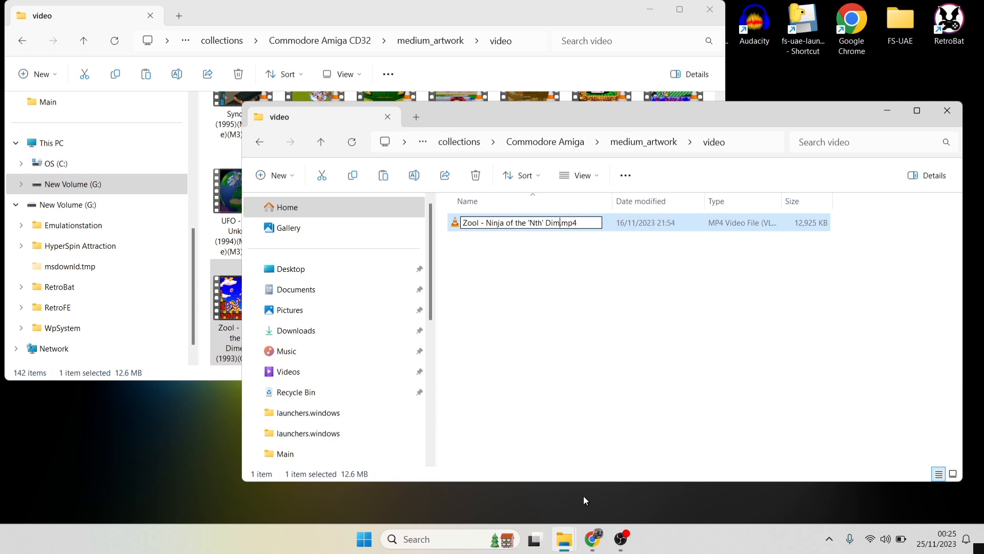
key("BackSpace")
key("BackSpace")
key("BackSpace")
key("BackSpace")
key("BackSpace")
key("BackSpace")
key("BackSpace")
key("BackSpace")
key("BackSpace")
key("BackSpace")
key("BackSpace")
key("BackSpace")
key("BackSpace")
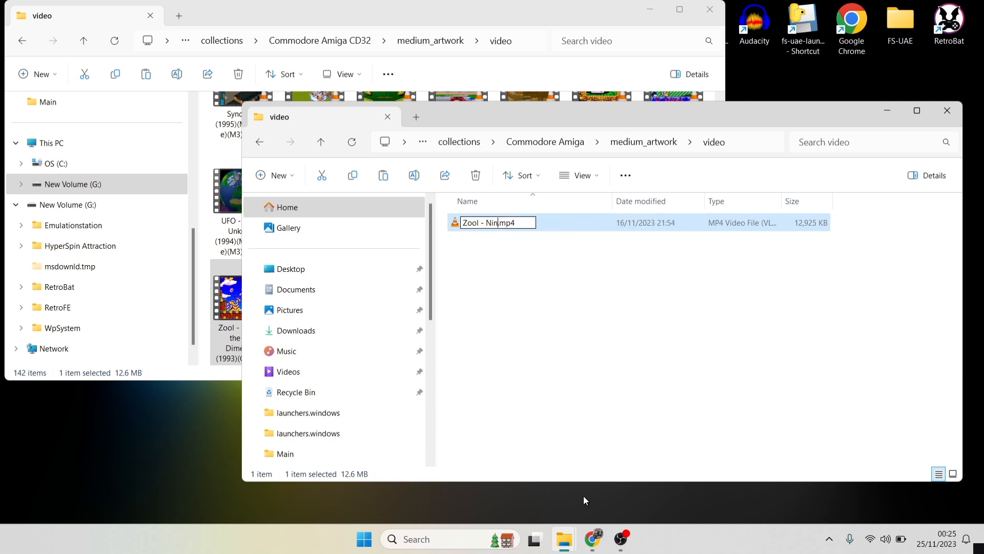
key("BackSpace")
key("BackSpace")
key("BackSpace")
key("Return")
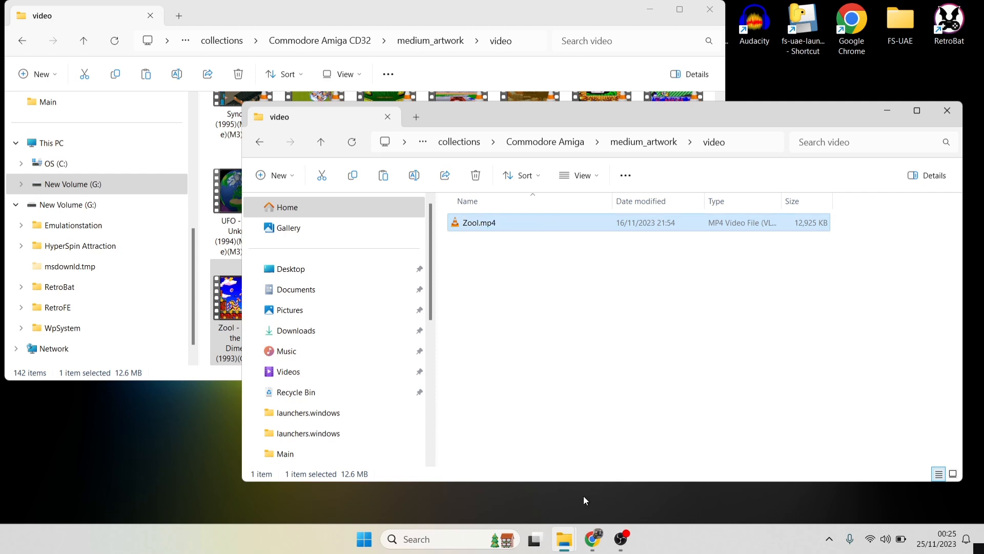
- Return to the main RetroFE folder and launch RetroFE from its shortcut
left_click(260, 141)
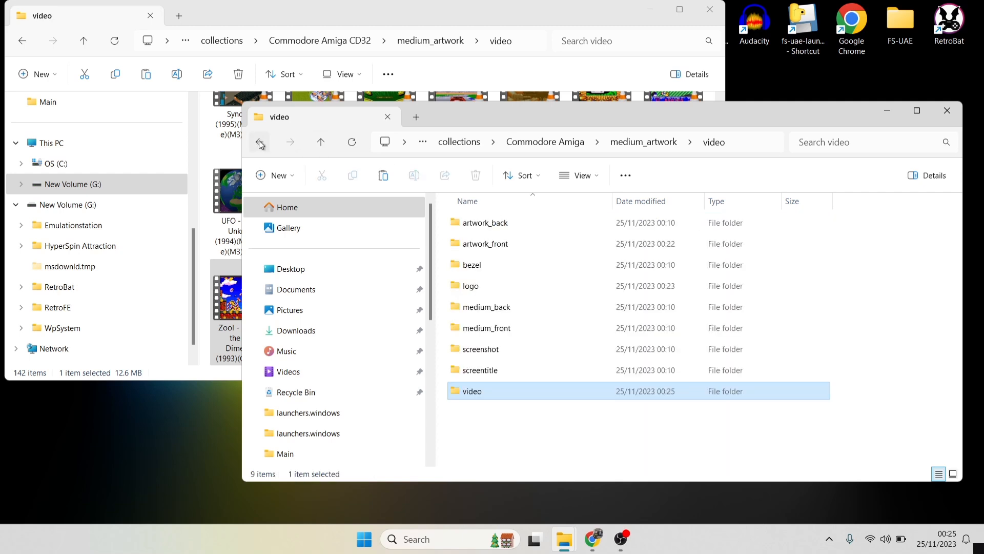
left_click(259, 142)
double_click(479, 106)
left_click(17, 37)
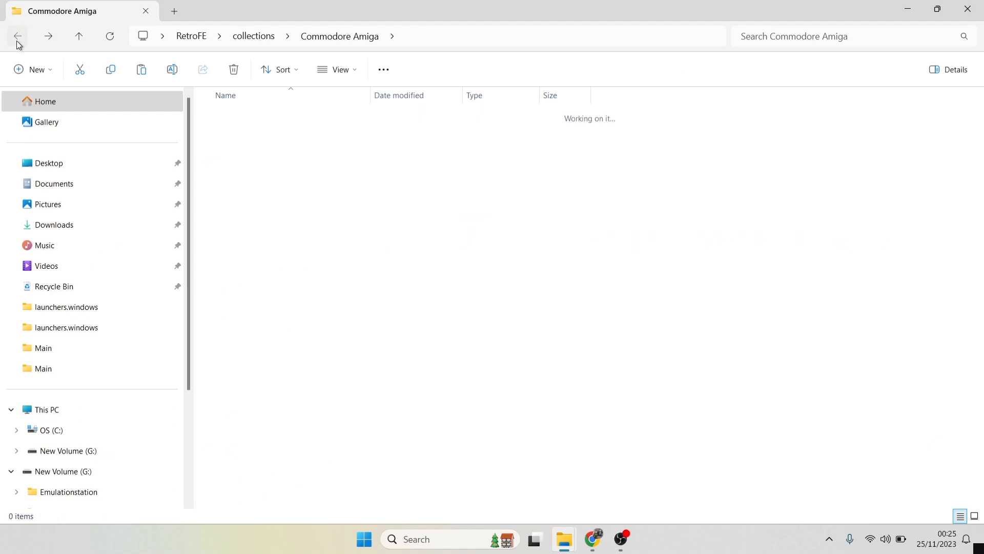
left_click(18, 37)
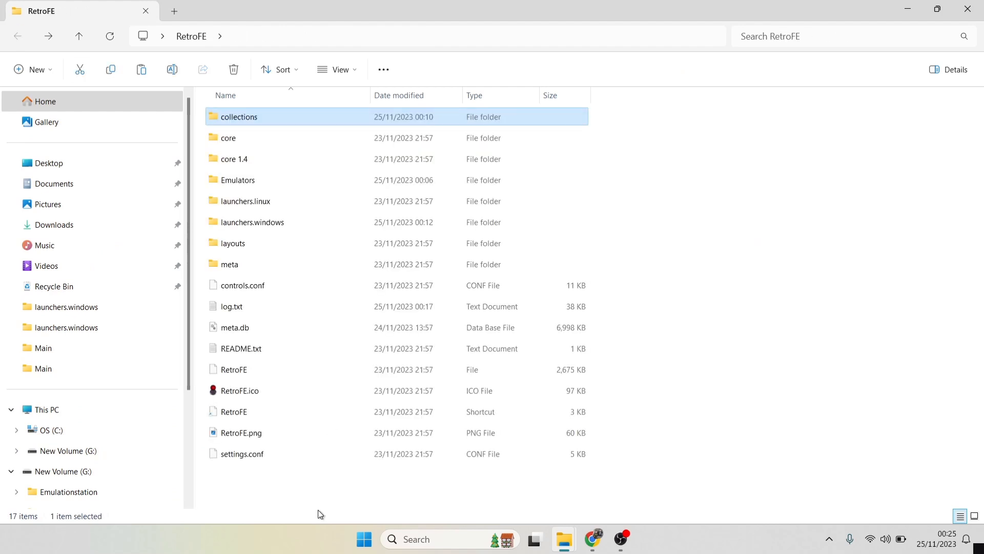
left_click(268, 414)
double_click(268, 413)
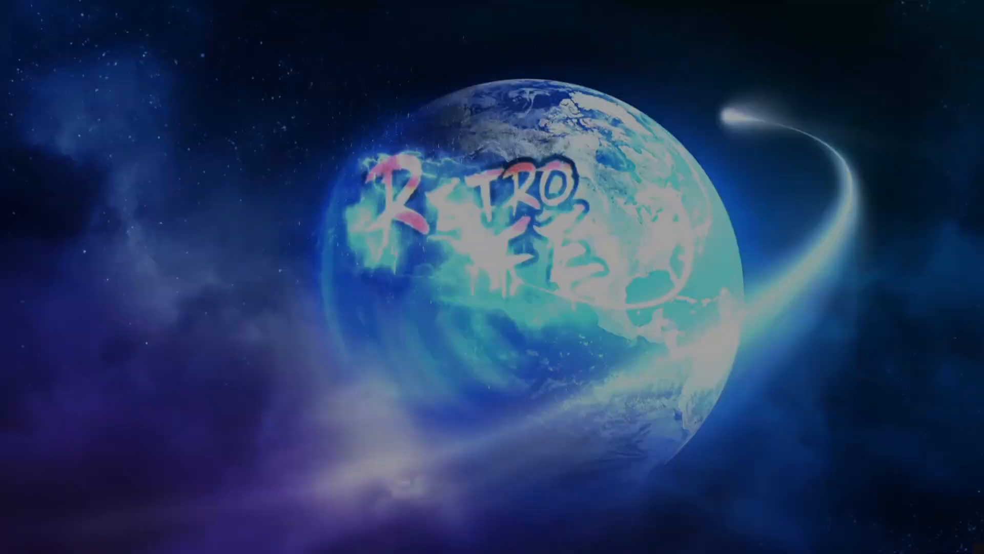
- Open the Commodore Amiga collection, check the artwork and video for Zool, and exit RetroFE
key("Left")
key("Return")
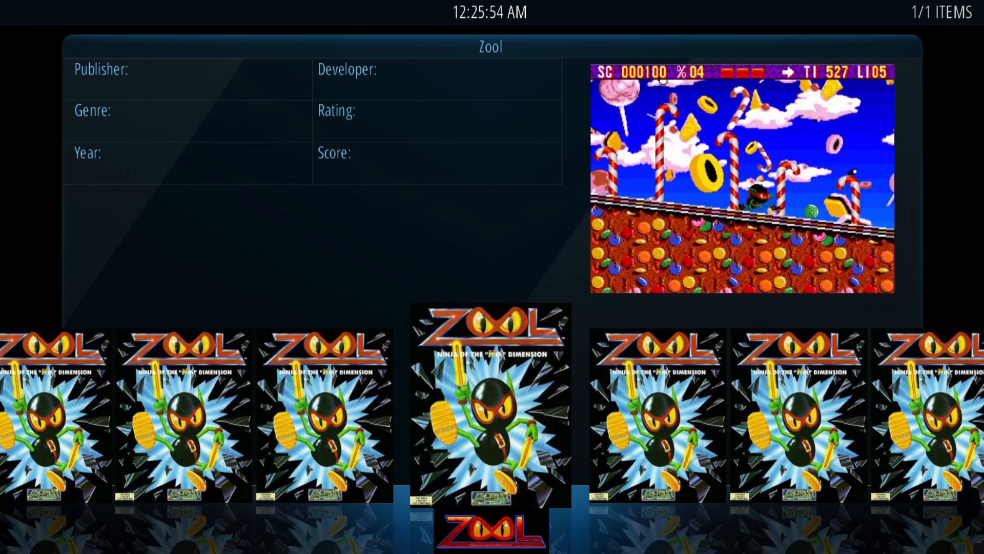
key("Right")
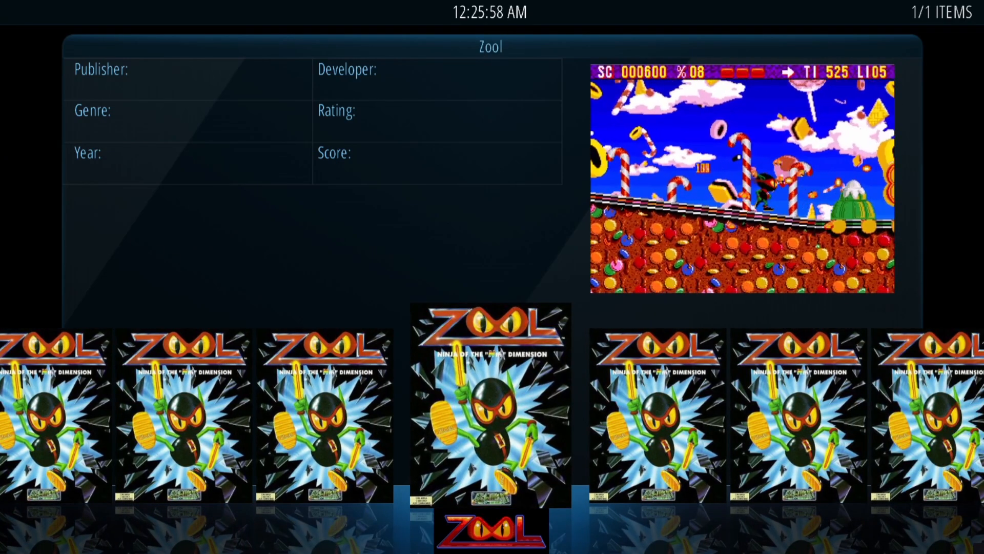
key("Right")
key("BackSpace")
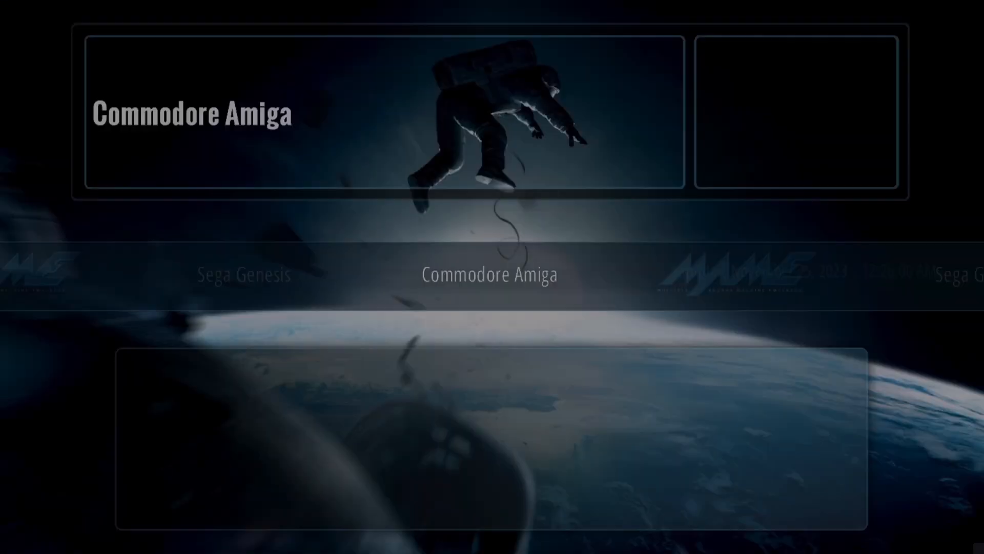
key("Escape")
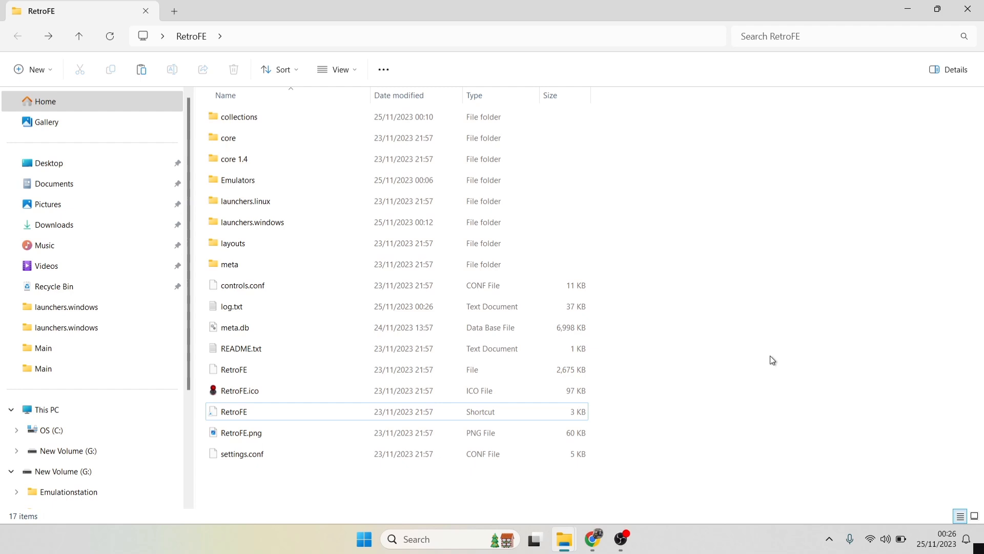
- Switch to Google Chrome and search Google Images for commodore amiga logo
left_click(593, 538)
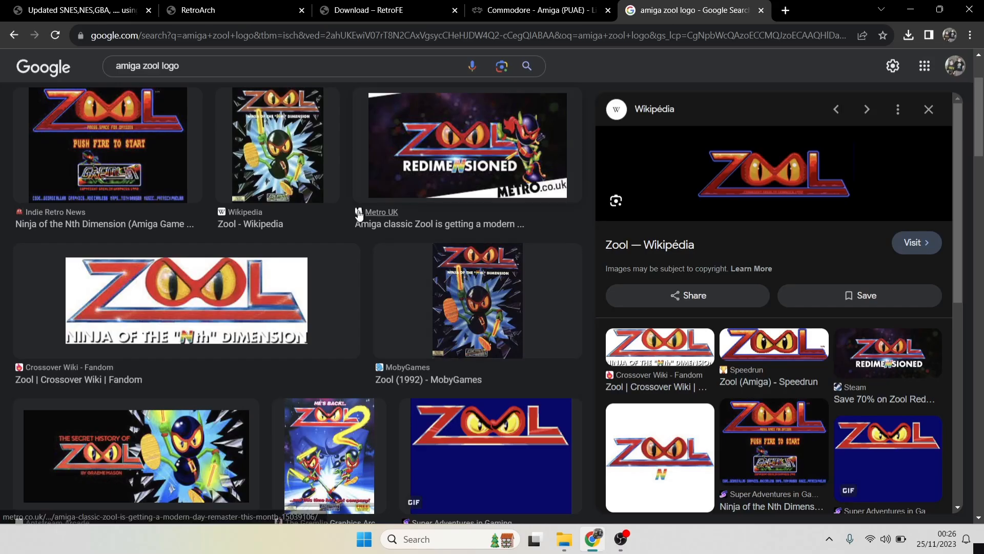
left_click(239, 59)
key("ctrl+a")
type("commodore amiga ")
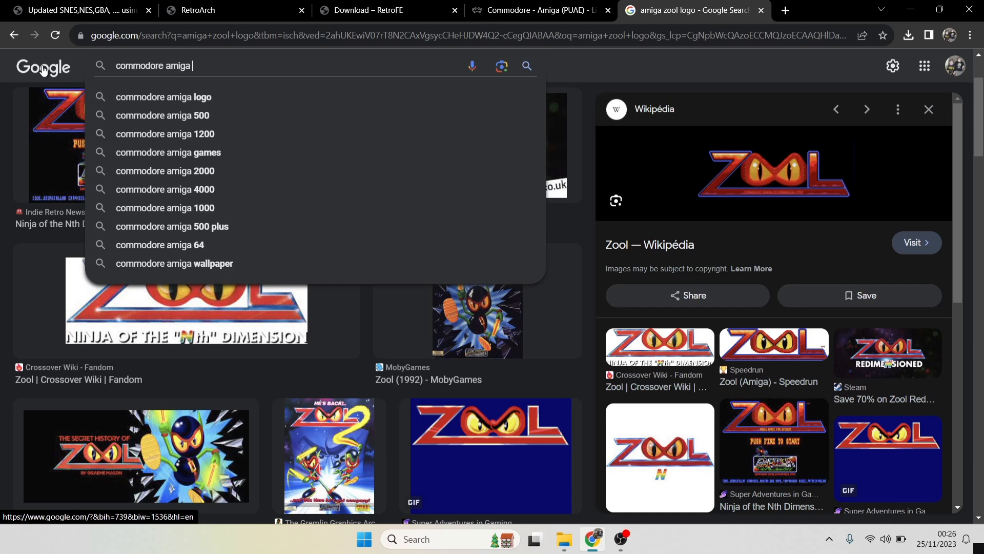
type("logo")
key("Return")
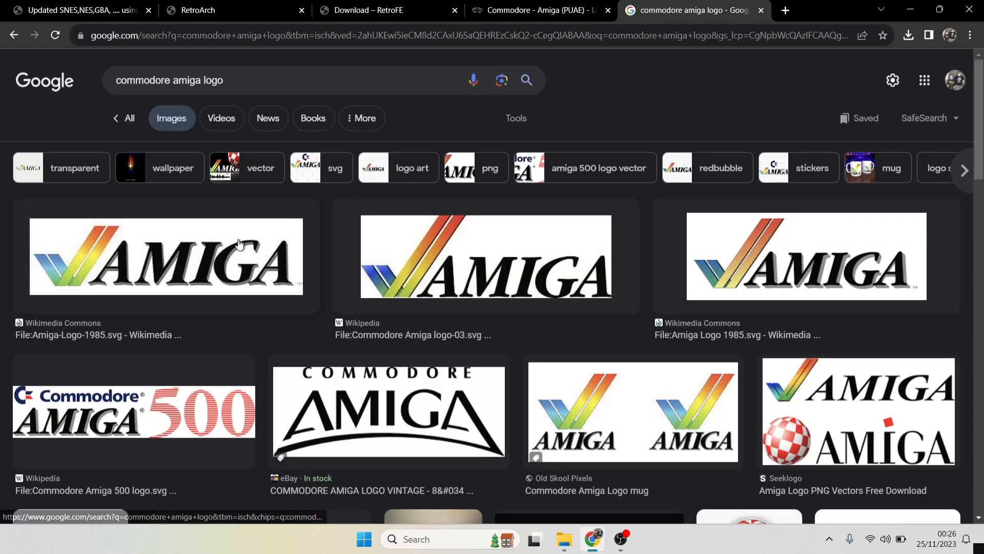
- Save the Wikimedia Commons Amiga-Logo-1985 image to the Desktop as logo.png
left_click(238, 241)
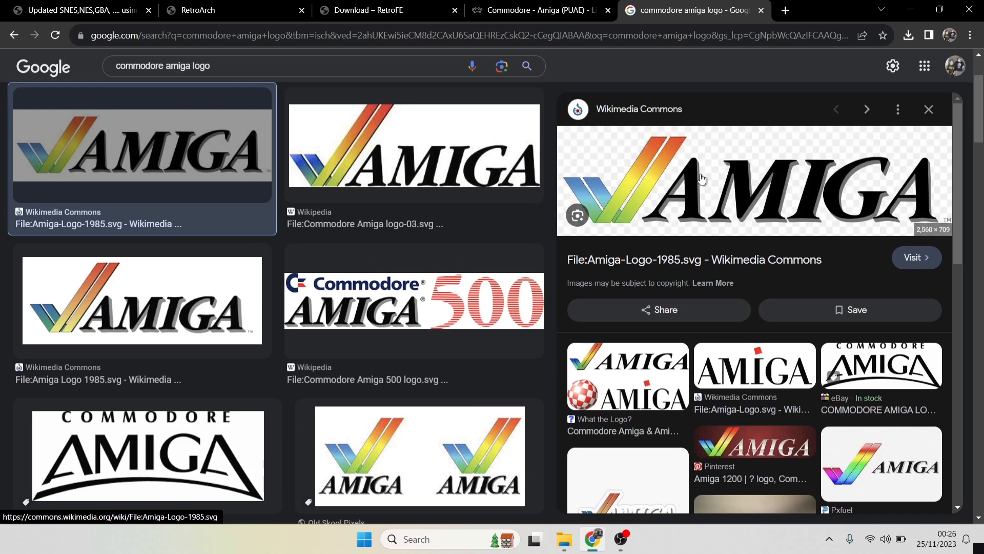
right_click(700, 173)
left_click(749, 324)
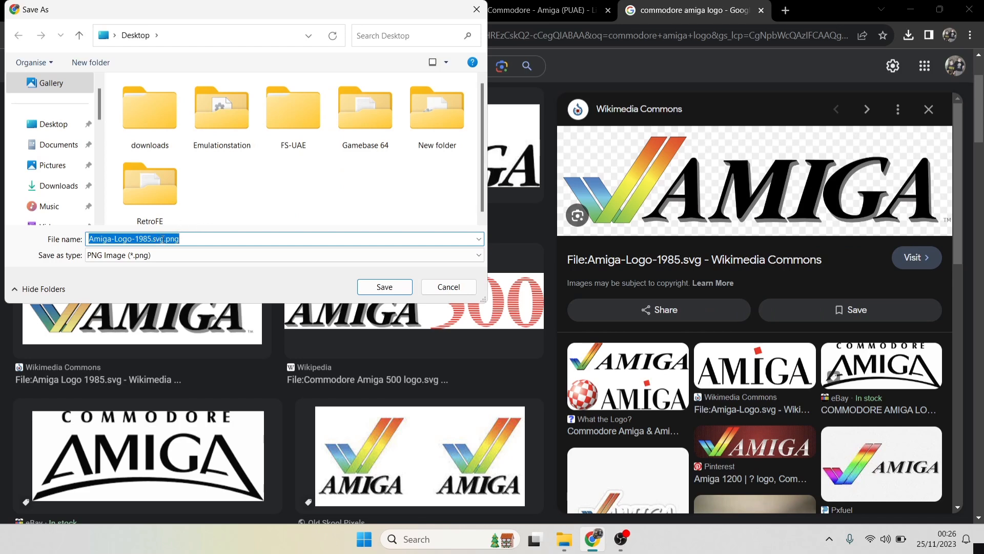
left_click_drag(164, 239, 50, 237)
type("logo")
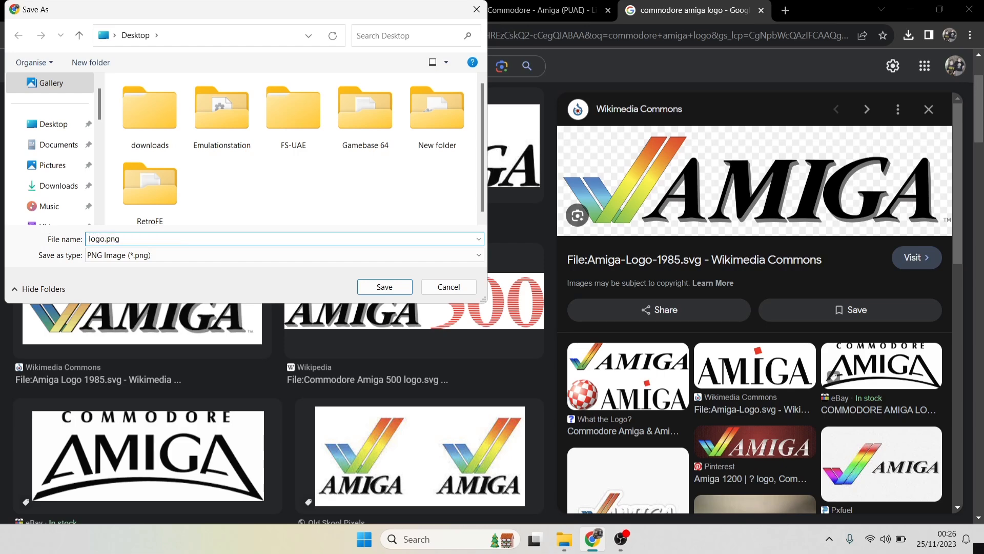
left_click(49, 126)
left_click(374, 285)
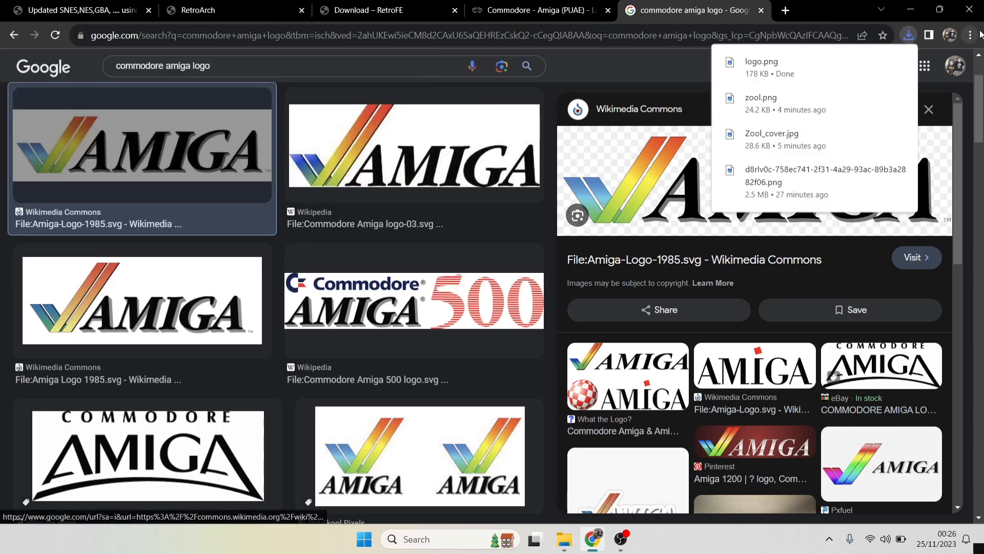
- Search Google Images for commodore amiga 1200 and browse the computer photos
scroll(144, 256, "up", 2)
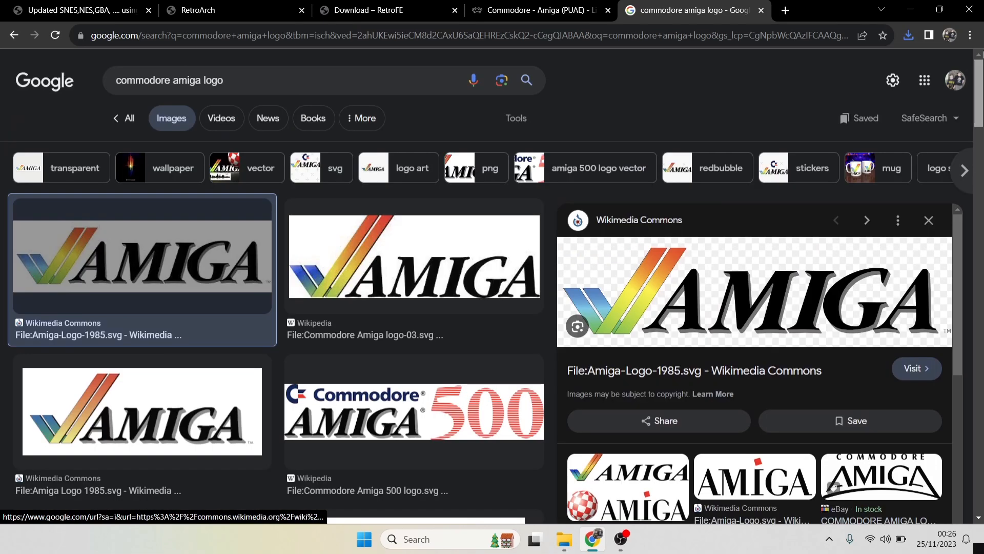
double_click(206, 80)
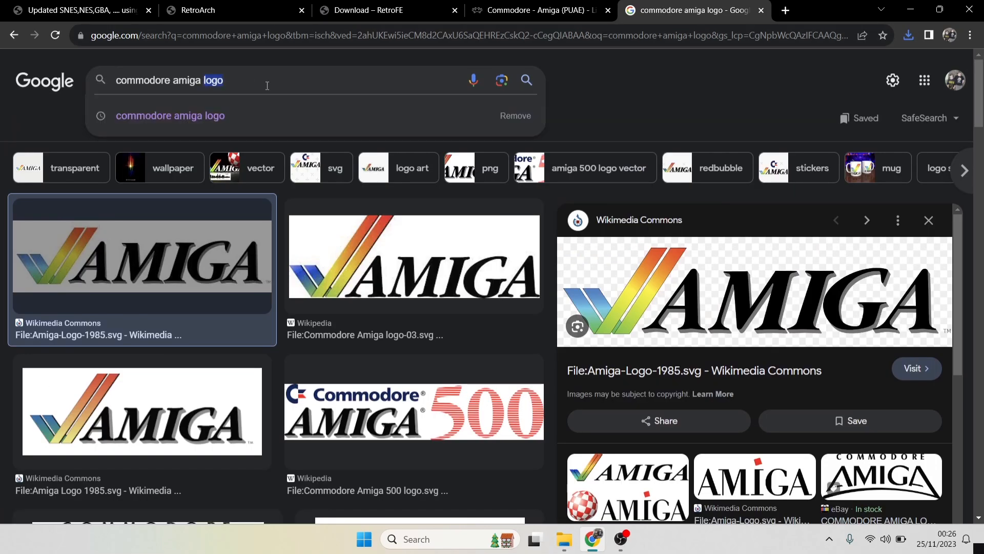
type("1200")
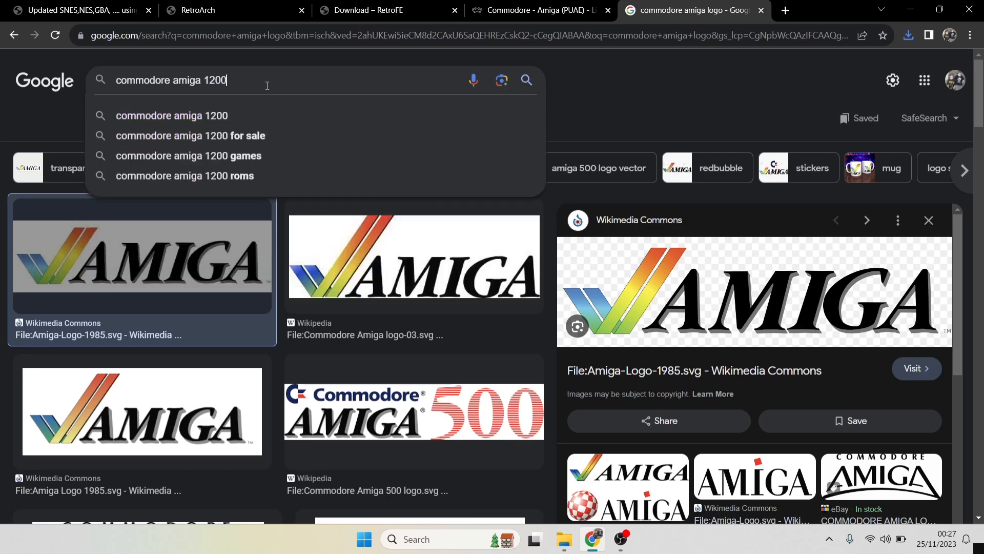
key("Return")
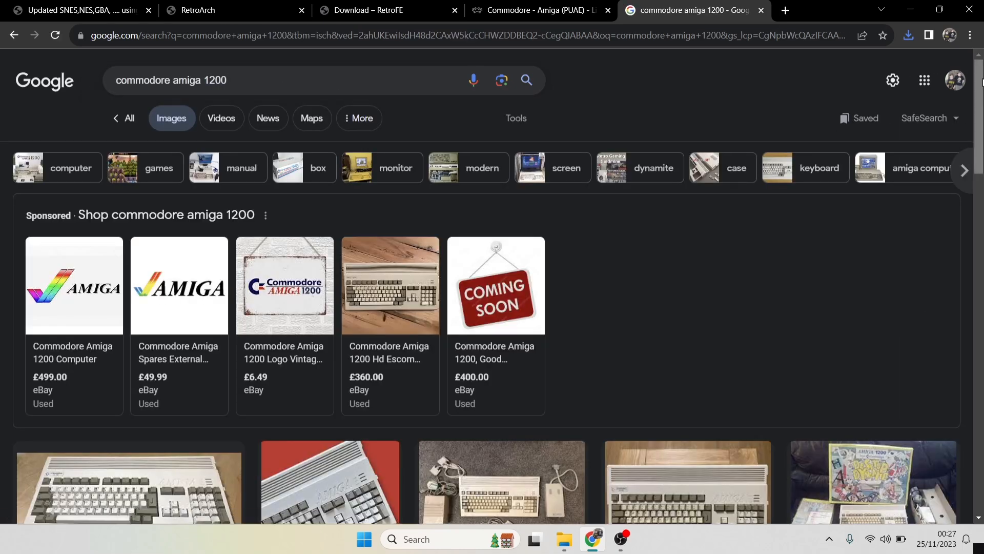
left_click_drag(981, 85, 982, 109)
scroll(15, 324, "down", 5)
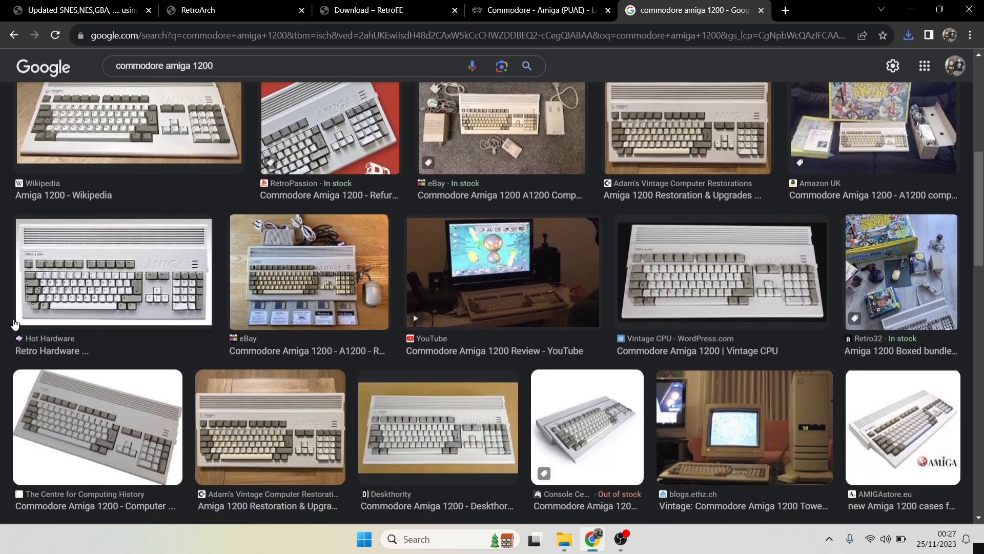
left_click(82, 242)
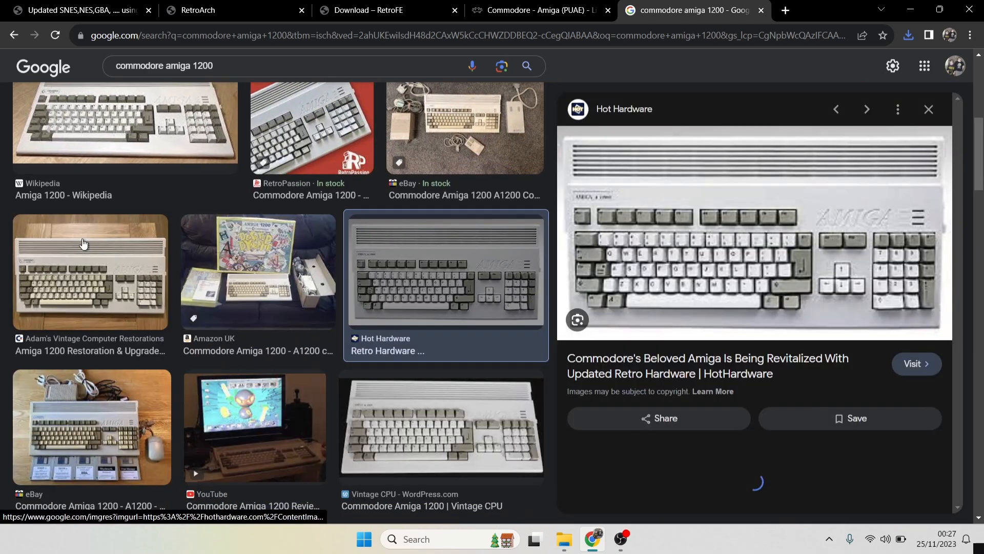
right_click(689, 219)
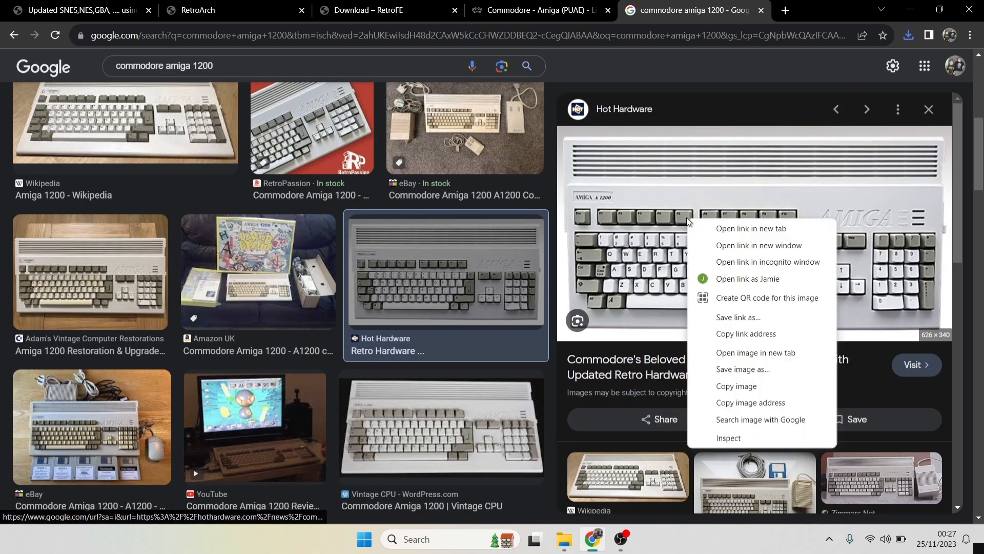
left_click(755, 370)
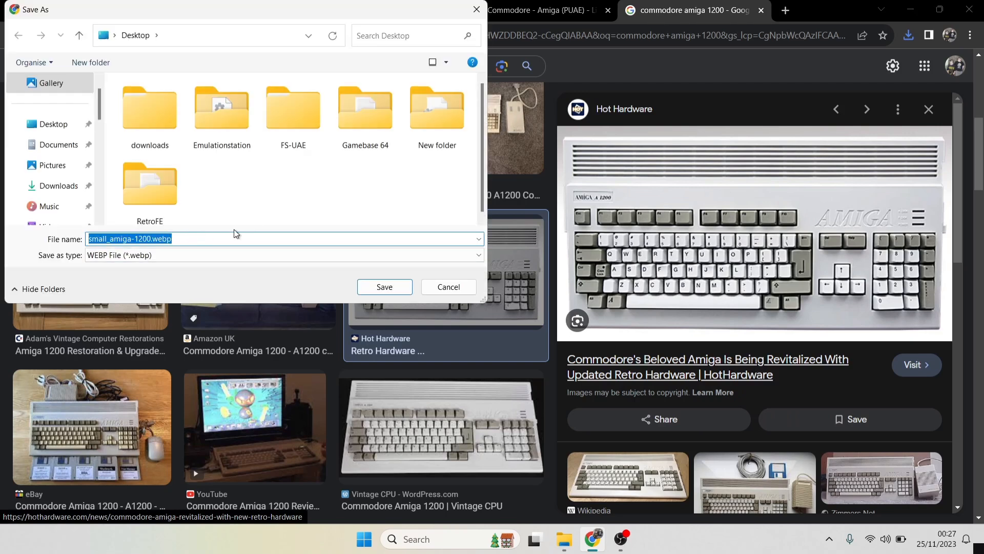
left_click(476, 9)
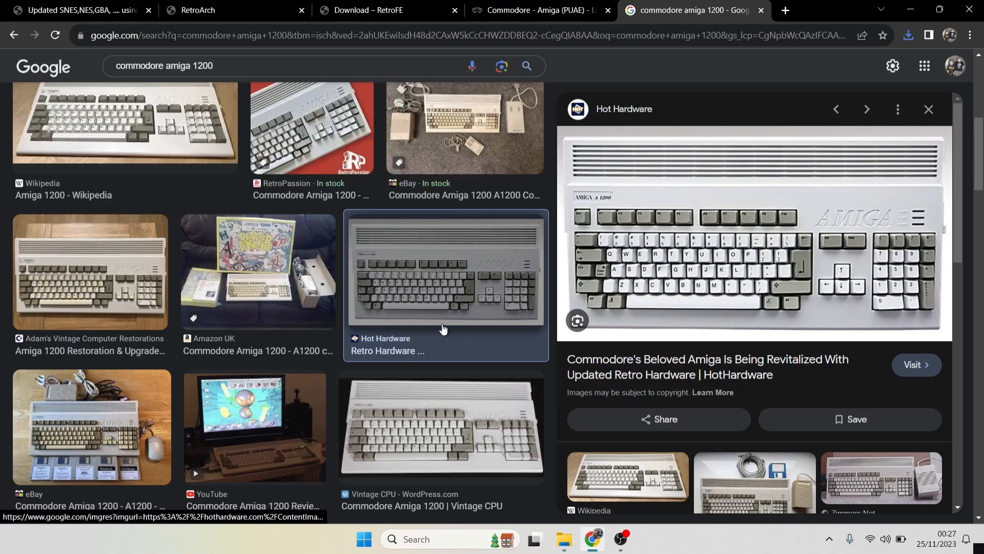
- Save the Vintage CPU image of the Commodore Amiga 1200 to the Desktop as device.jpg
left_click(465, 422)
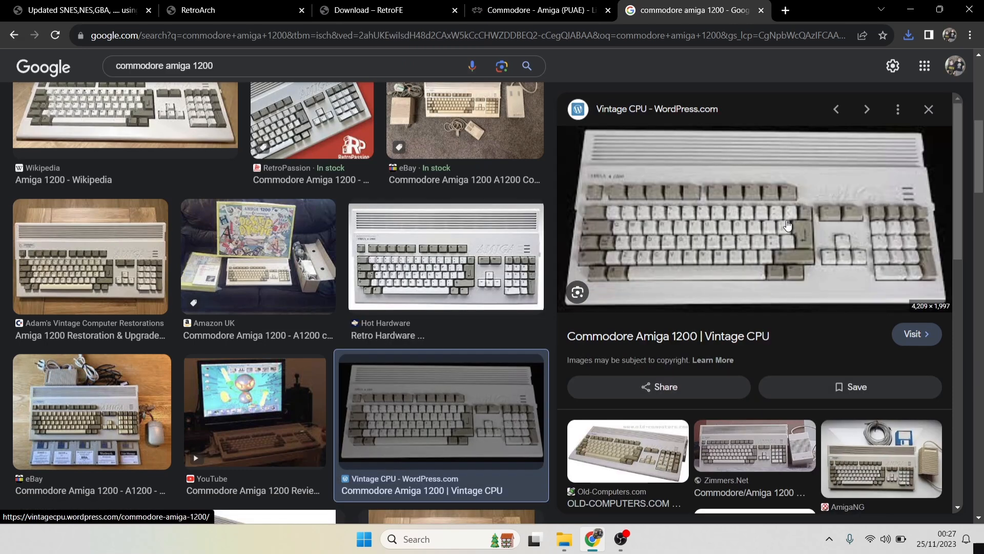
right_click(706, 219)
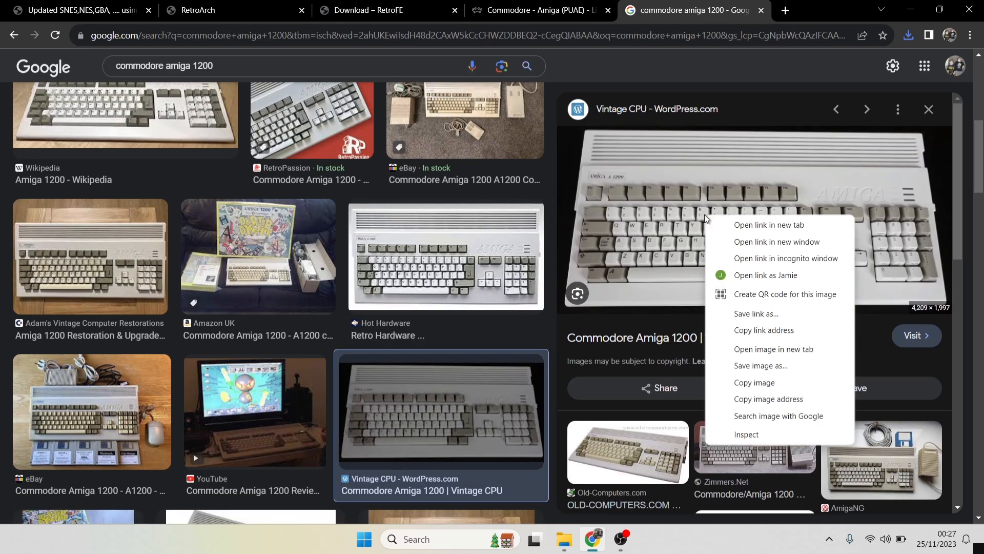
left_click(757, 365)
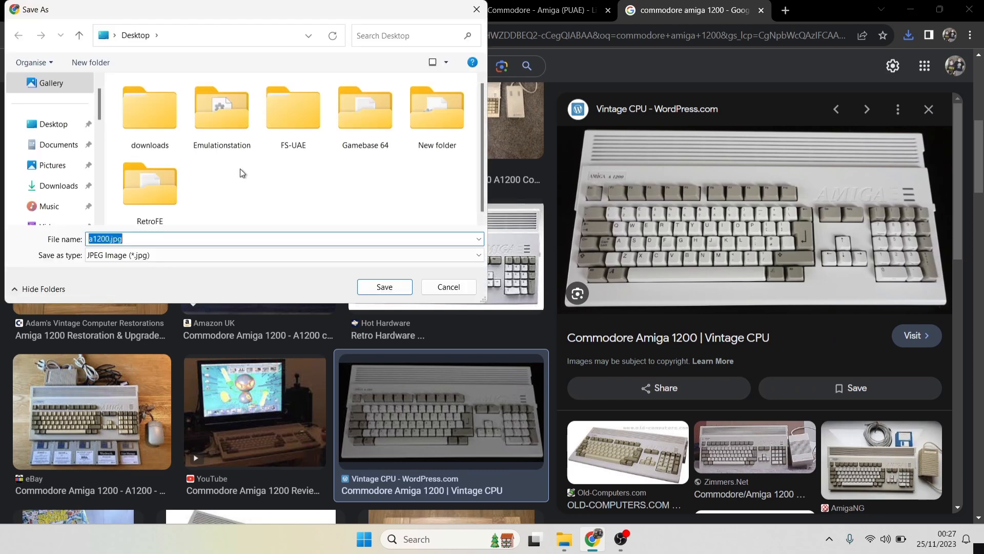
left_click(111, 238)
left_click_drag(110, 238, 88, 239)
type("device")
left_click(384, 286)
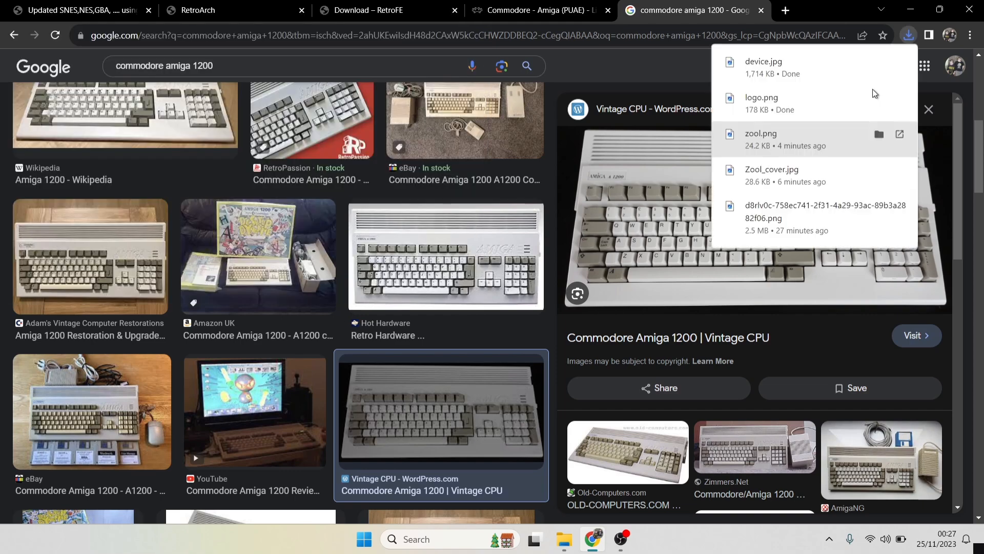
- Switch to File Explorer, open the Commodore Amiga collection's system_artwork folder, and shrink its window to reveal the desktop
left_click(940, 9)
left_click(910, 9)
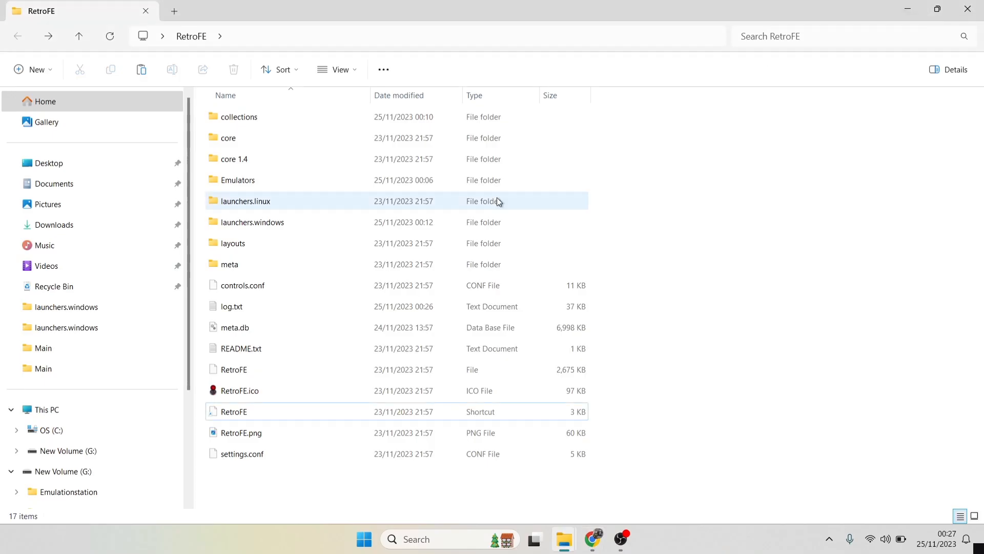
double_click(275, 110)
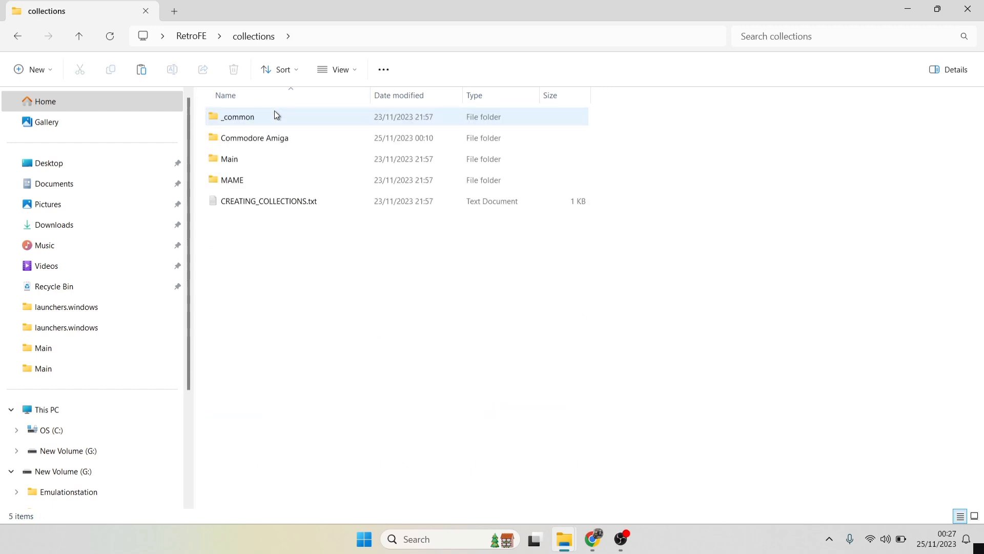
double_click(279, 138)
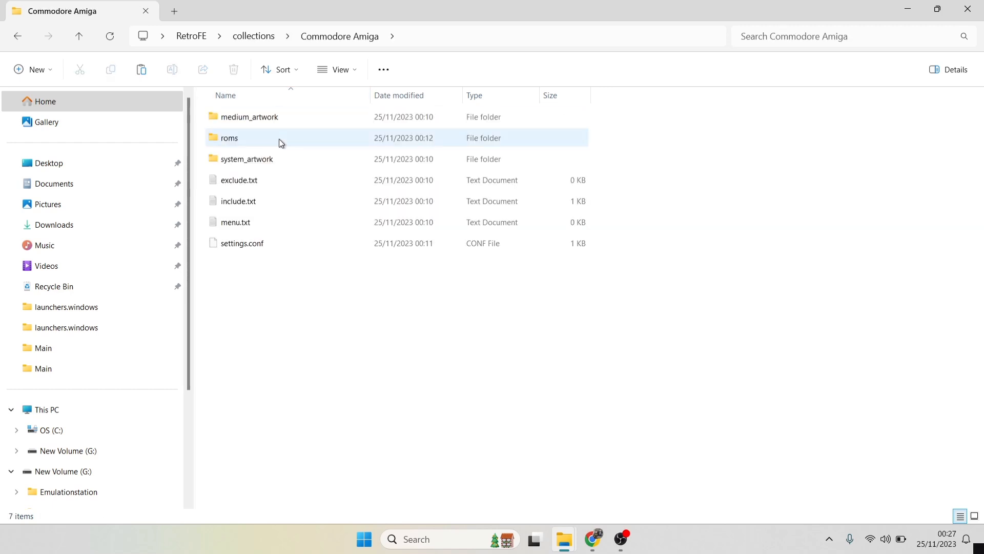
double_click(282, 158)
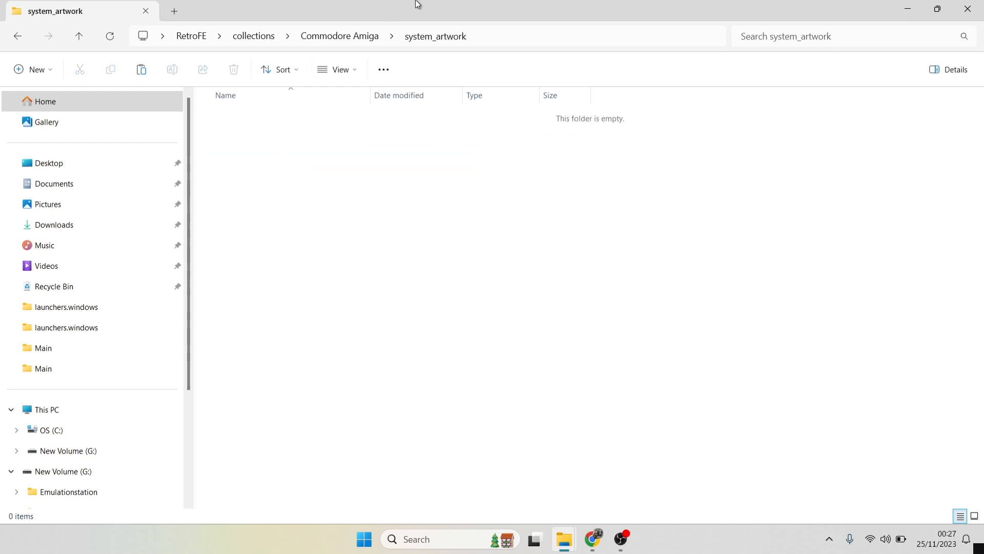
double_click(419, 4)
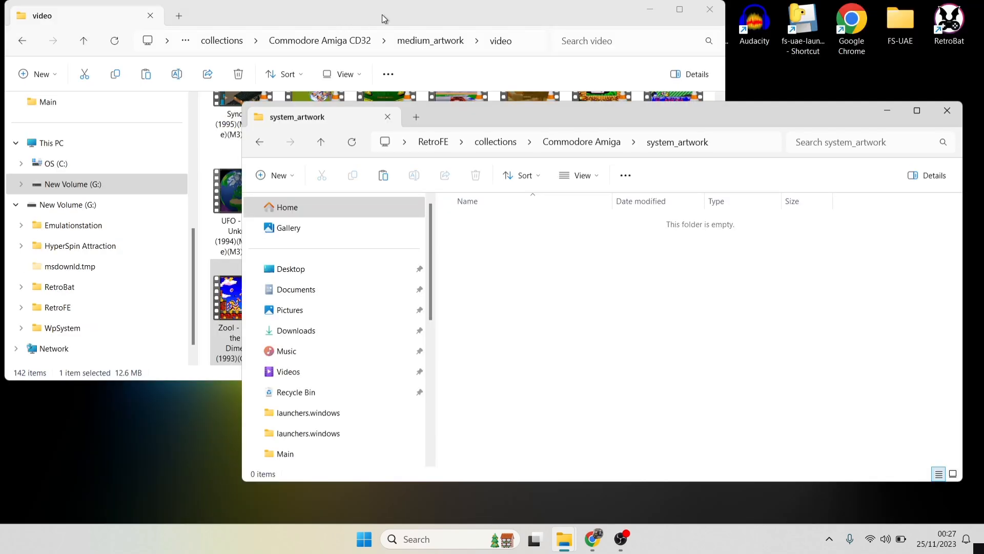
- Move logo.png and device.jpg from the Desktop into the Commodore Amiga system_artwork folder
left_click(660, 7)
left_click_drag(82, 130, 1, 2)
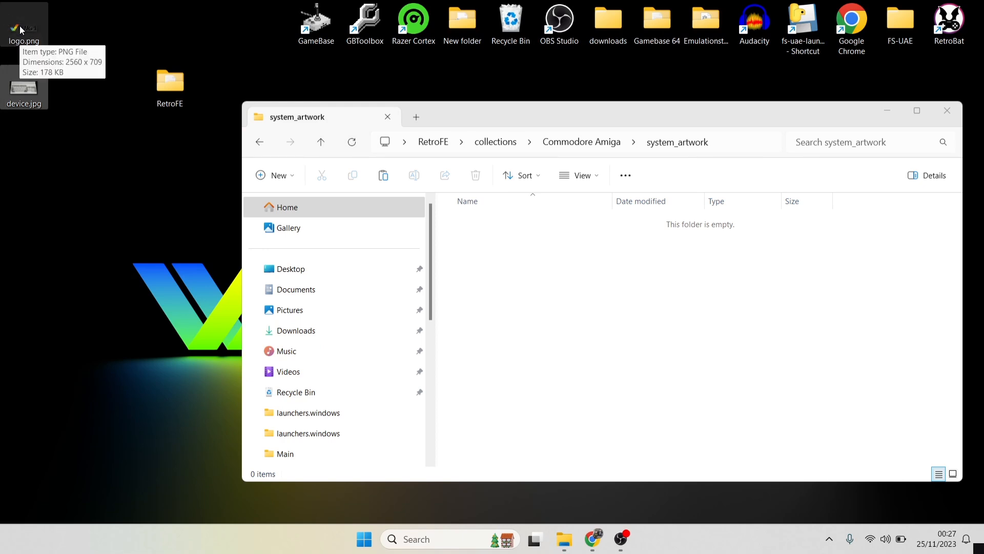
left_click_drag(21, 29, 680, 316)
left_click(681, 316)
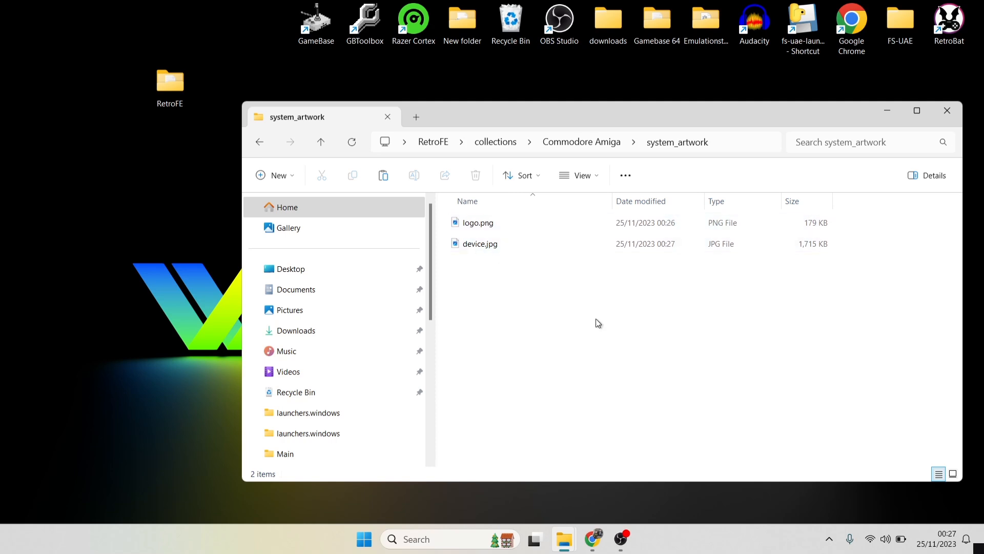
- Copy the Universe (1994) video from the Commodore Amiga CD32 video folder into the Commodore Amiga system_artwork folder
mouse_move(564, 538)
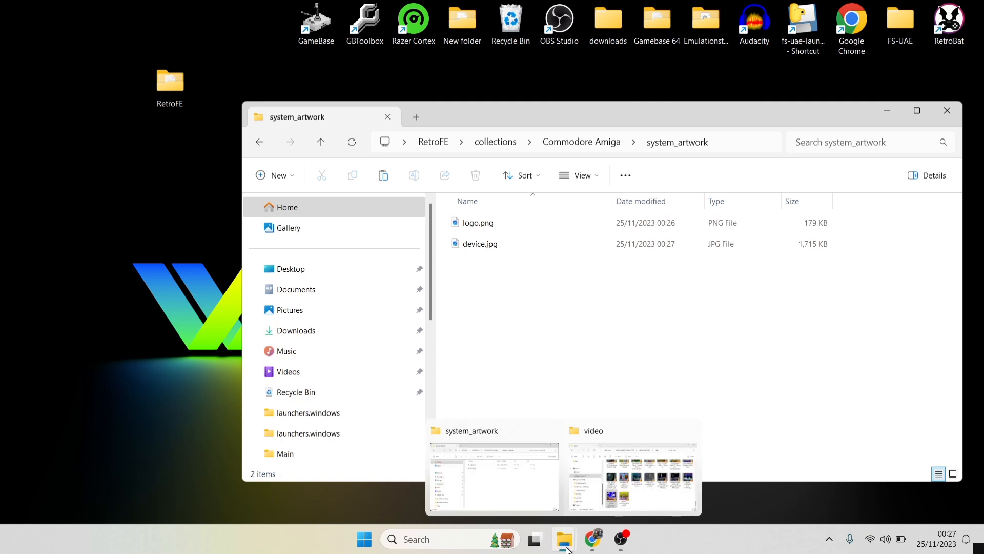
left_click(653, 482)
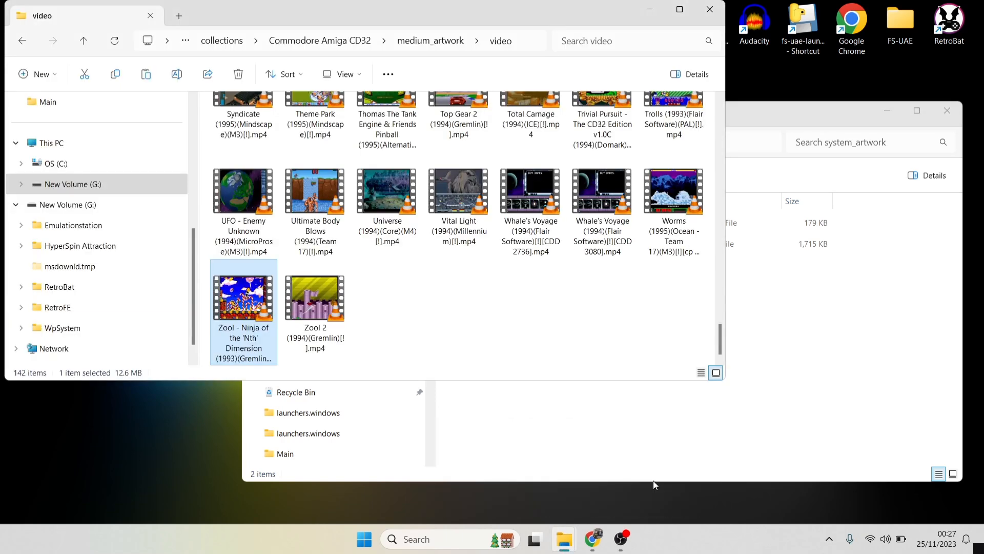
right_click(379, 194)
left_click(420, 207)
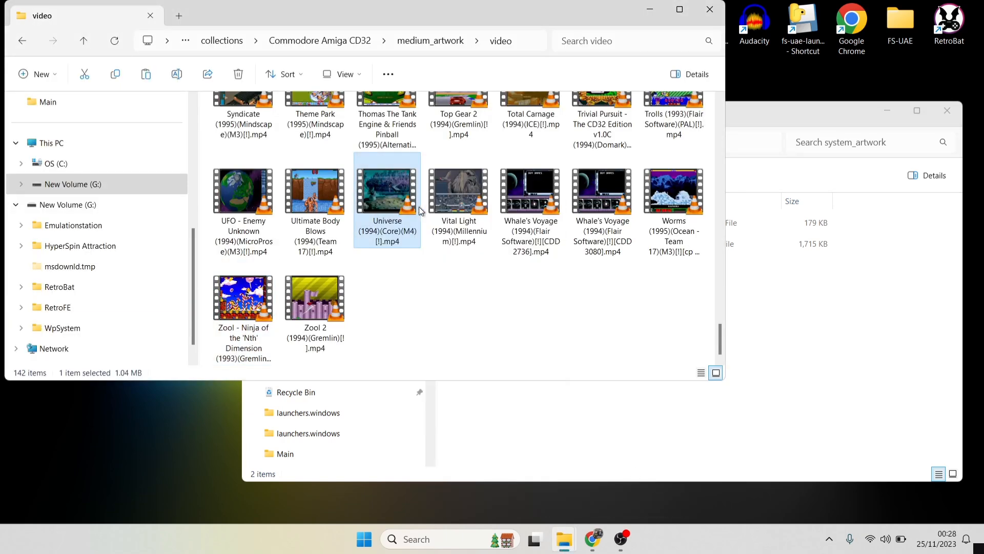
left_click(649, 10)
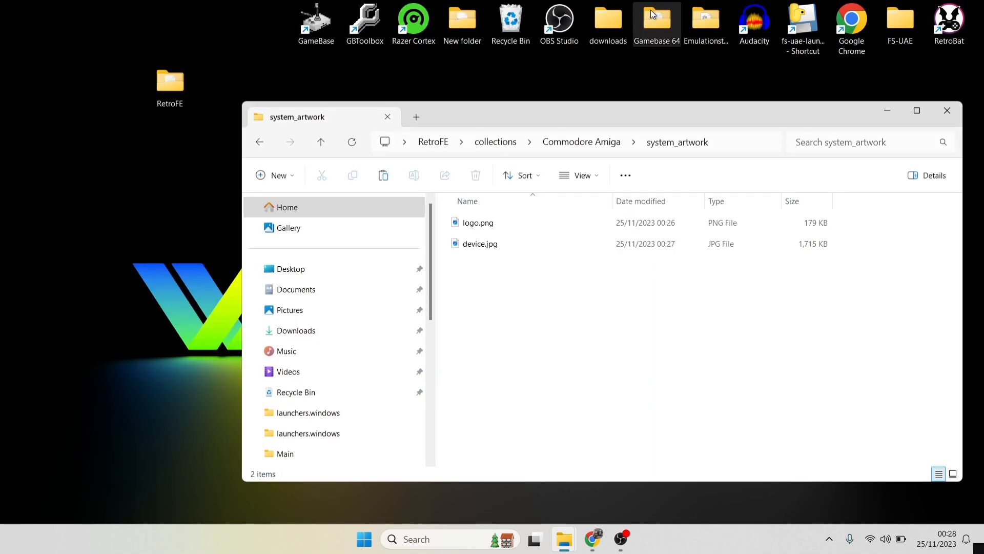
right_click(542, 361)
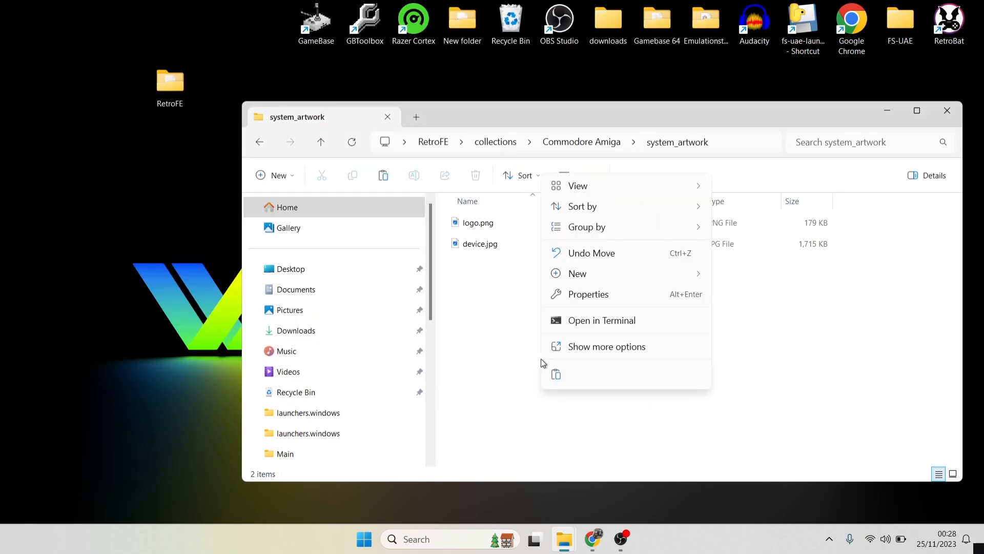
left_click(550, 369)
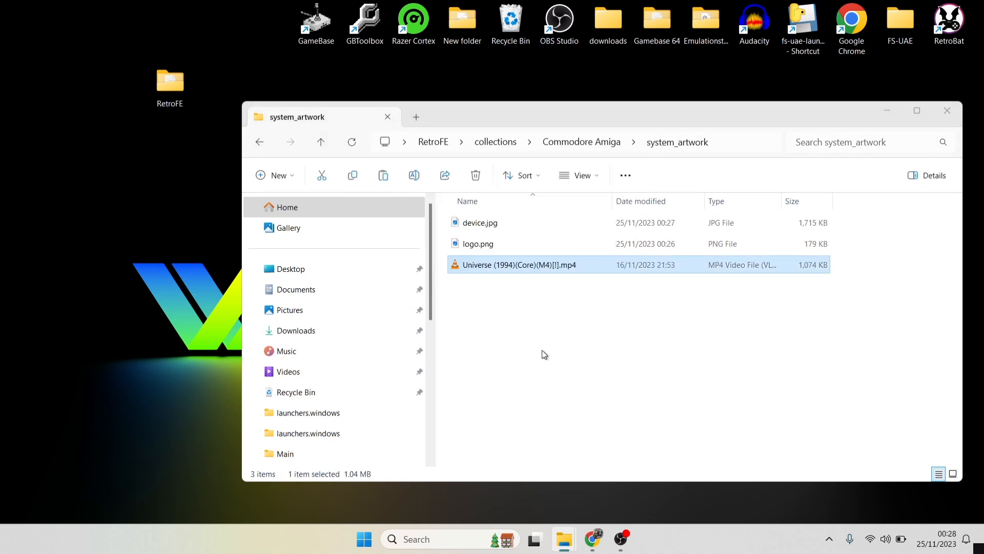
- Rename the copied Universe video in system_artwork as video.mp4
right_click(497, 265)
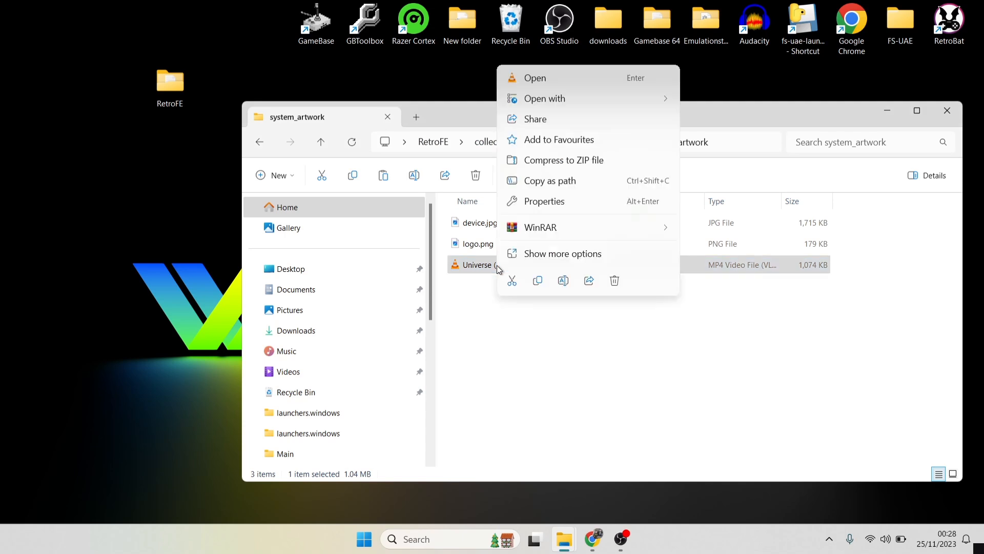
left_click(546, 256)
left_click(558, 494)
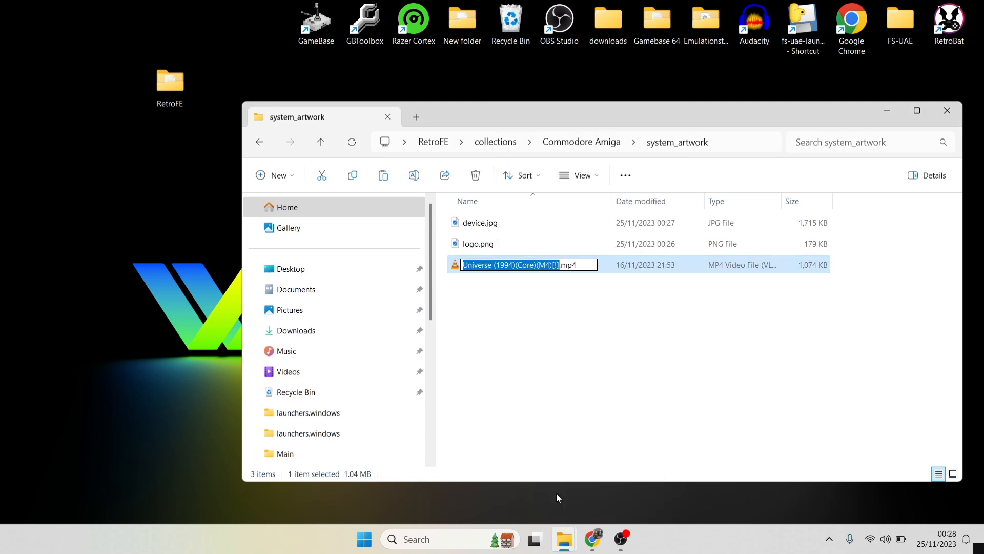
key("Right")
key("BackSpace")
key("BackSpace")
key("BackSpace")
key("BackSpace")
key("BackSpace")
key("BackSpace")
key("BackSpace")
key("BackSpace")
key("BackSpace")
key("BackSpace")
key("BackSpace")
key("BackSpace")
key("BackSpace")
key("BackSpace")
key("BackSpace")
key("BackSpace")
key("BackSpace")
key("BackSpace")
key("BackSpace")
key("BackSpace")
key("BackSpace")
key("BackSpace")
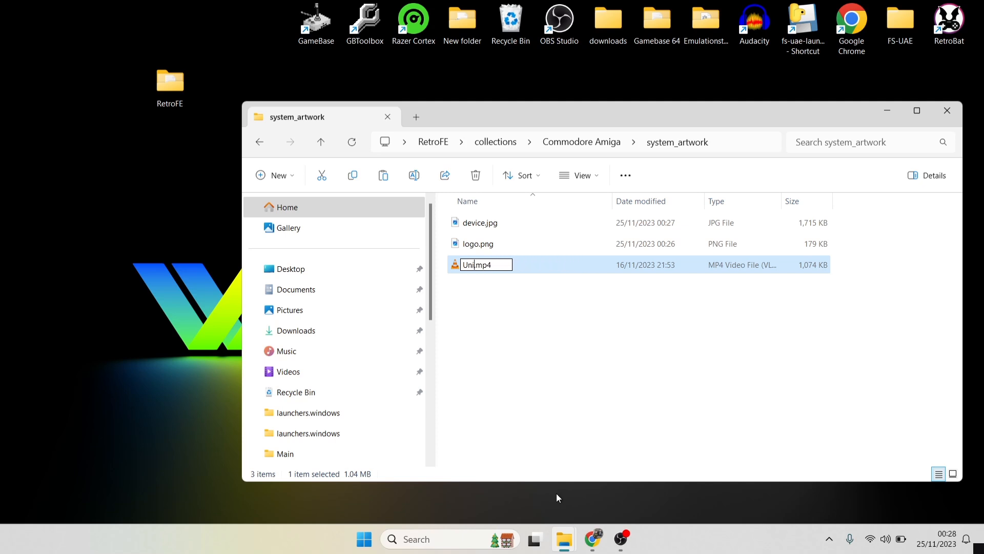
type("video")
key("Return")
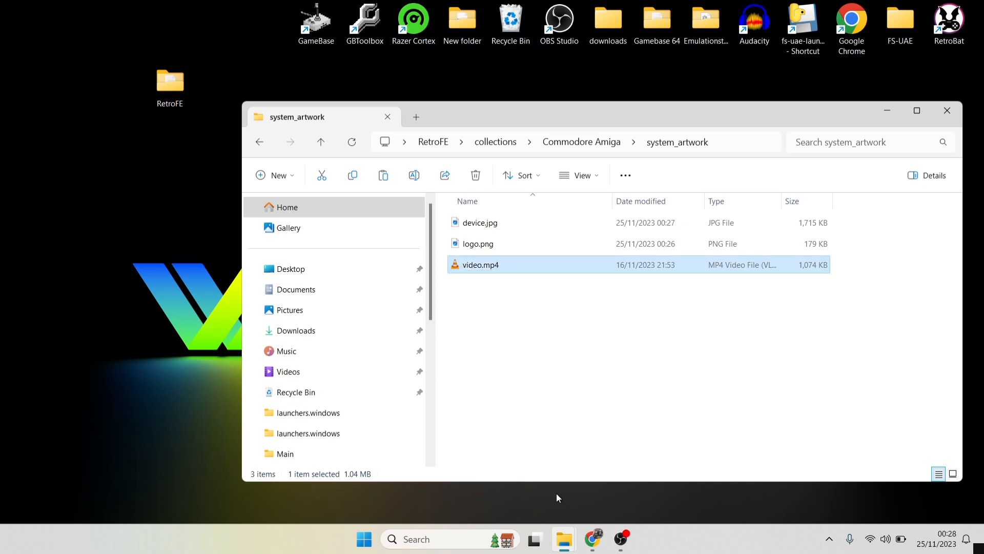
left_click(551, 368)
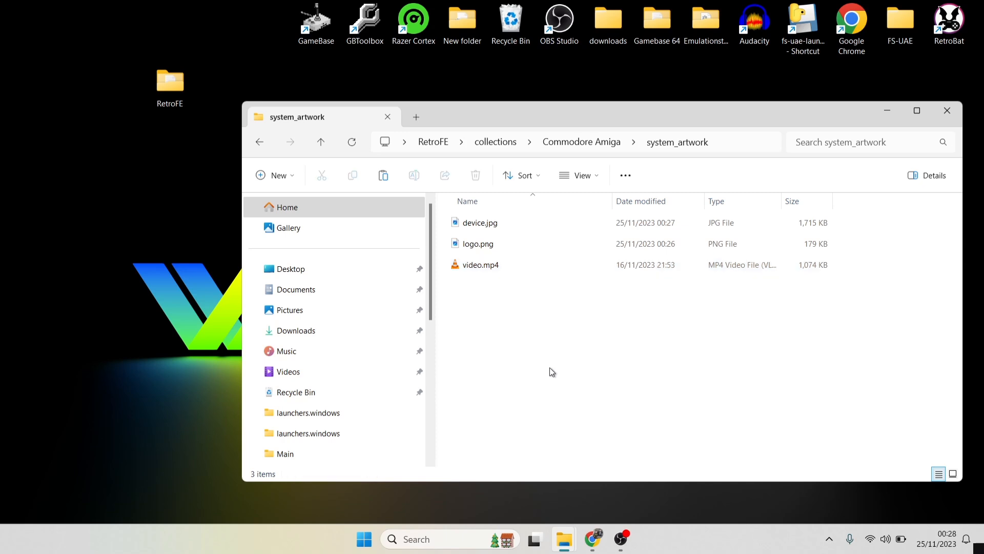
- Examine the subfolders of the Commodore Amiga collection's medium_artwork folder and go back to collections
left_click(259, 142)
double_click(530, 231)
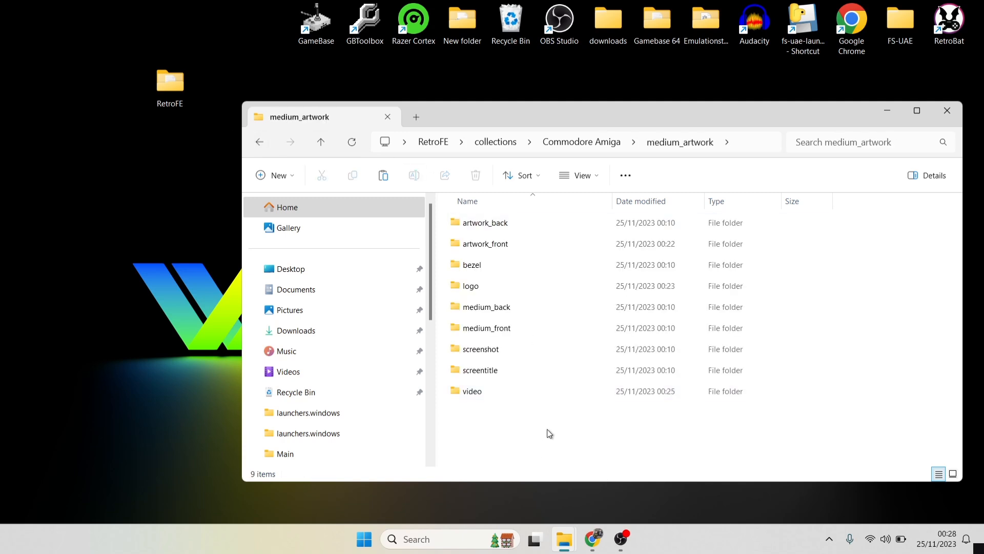
left_click(259, 142)
left_click(259, 141)
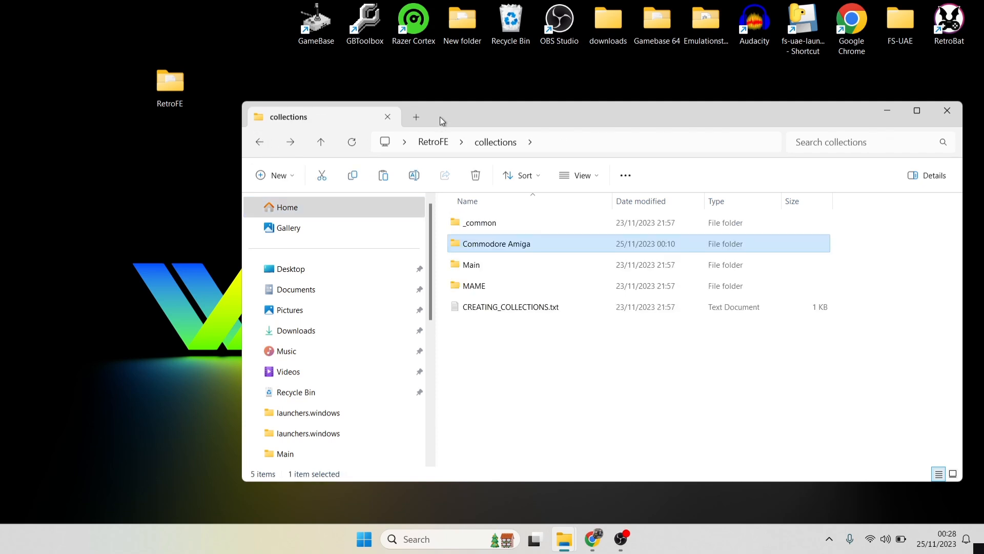
- Launch RetroFE from its main folder, check the Commodore Amiga system artwork and the Zool entry, and exit
double_click(442, 120)
left_click(17, 31)
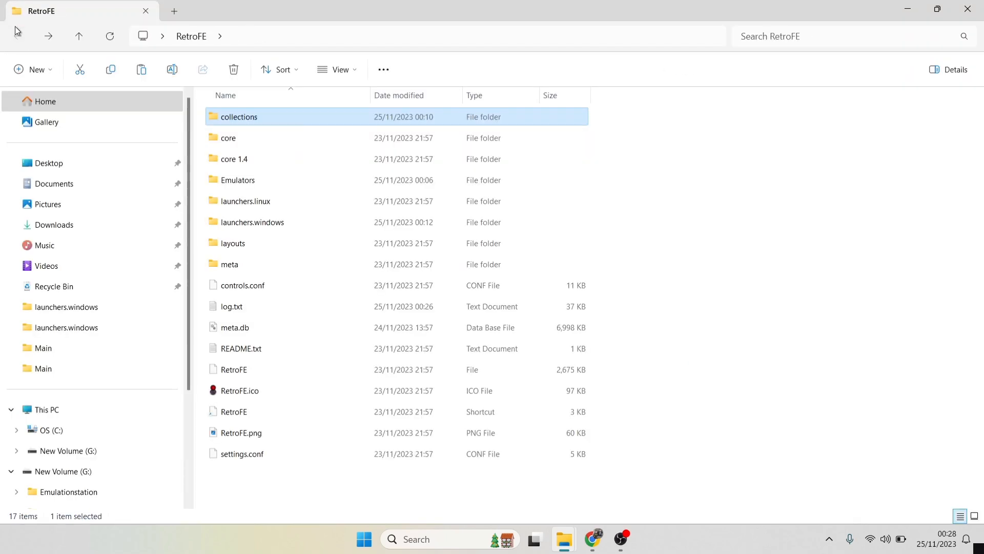
left_click(249, 413)
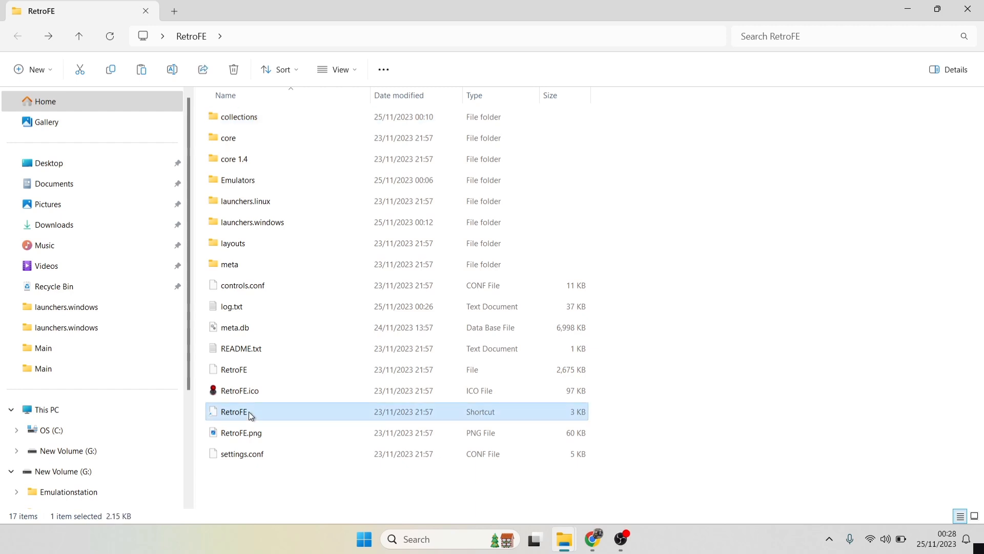
double_click(248, 411)
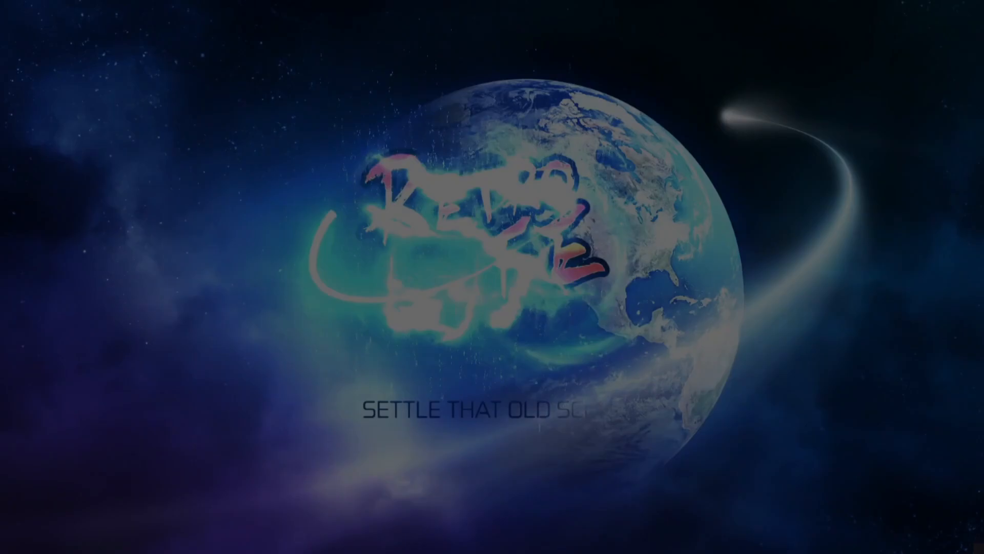
key("Left")
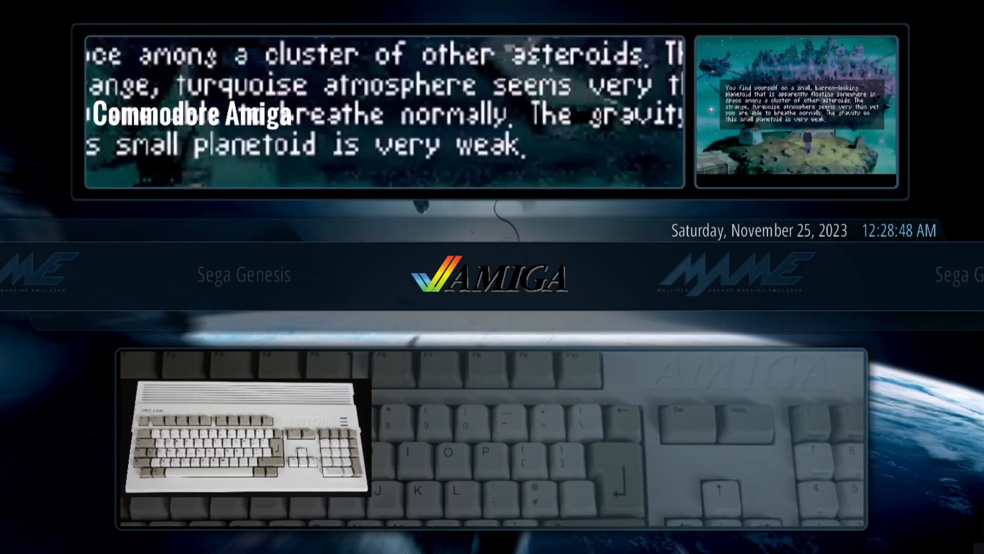
key("Right")
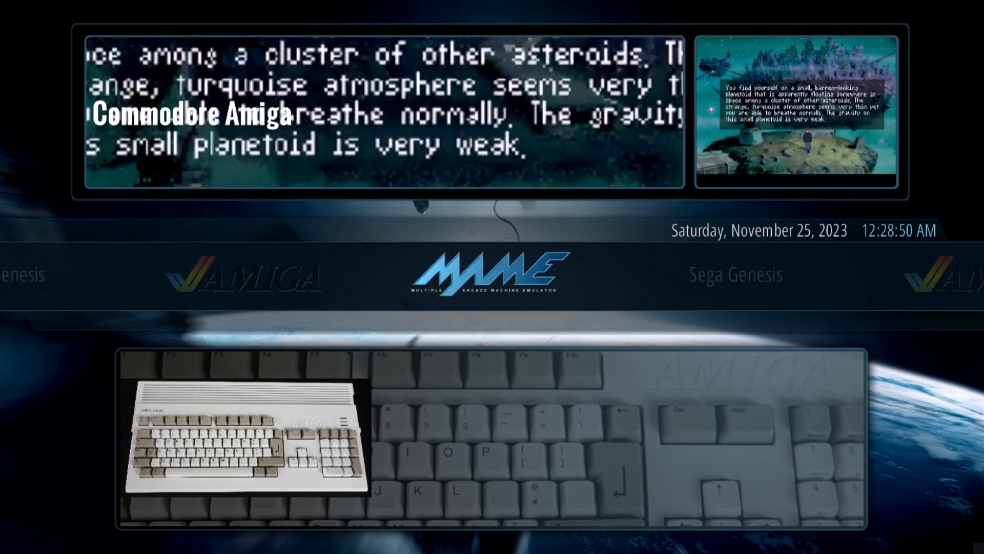
key("Left")
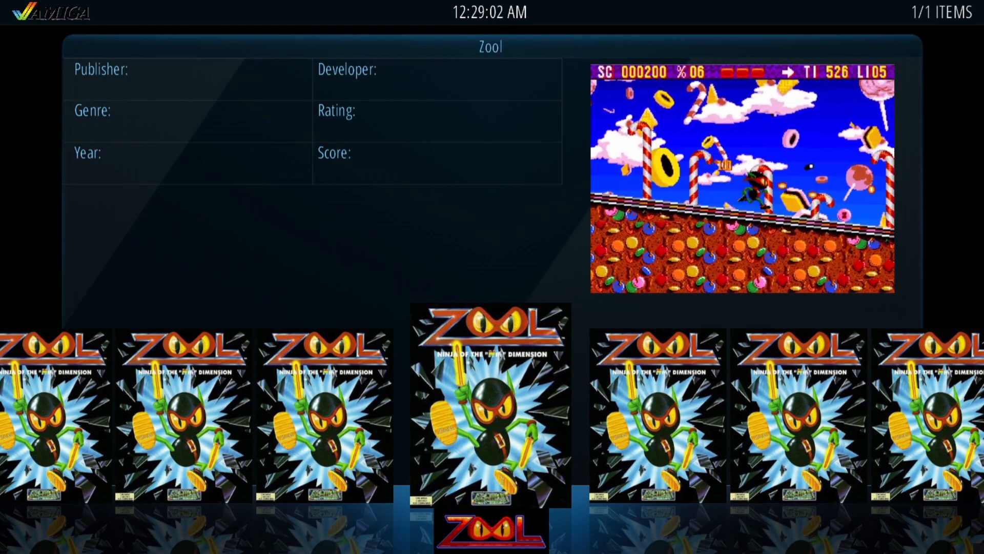
key("Escape")
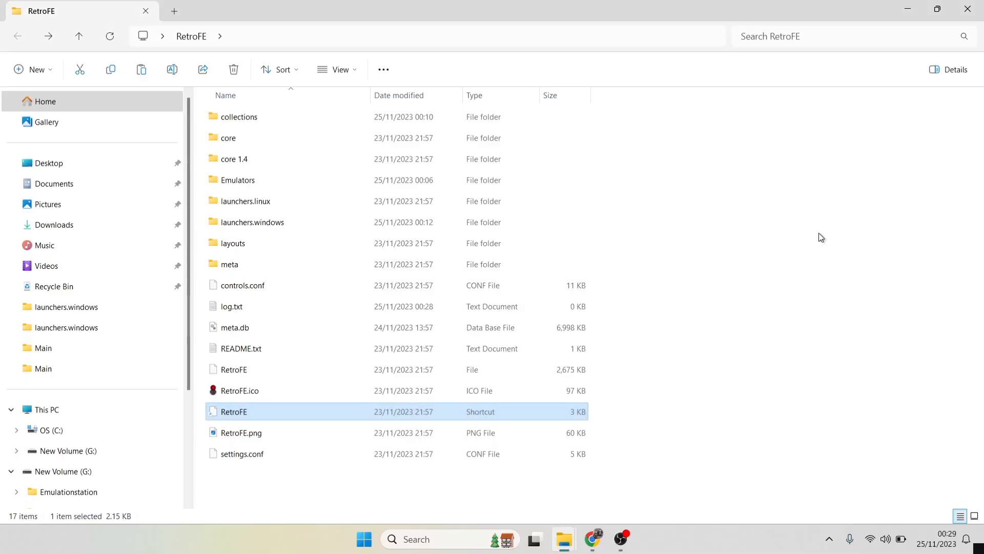
- Download the Carousel 16×9 theme from the themes page of the RetroFE website in Chrome
left_click(819, 233)
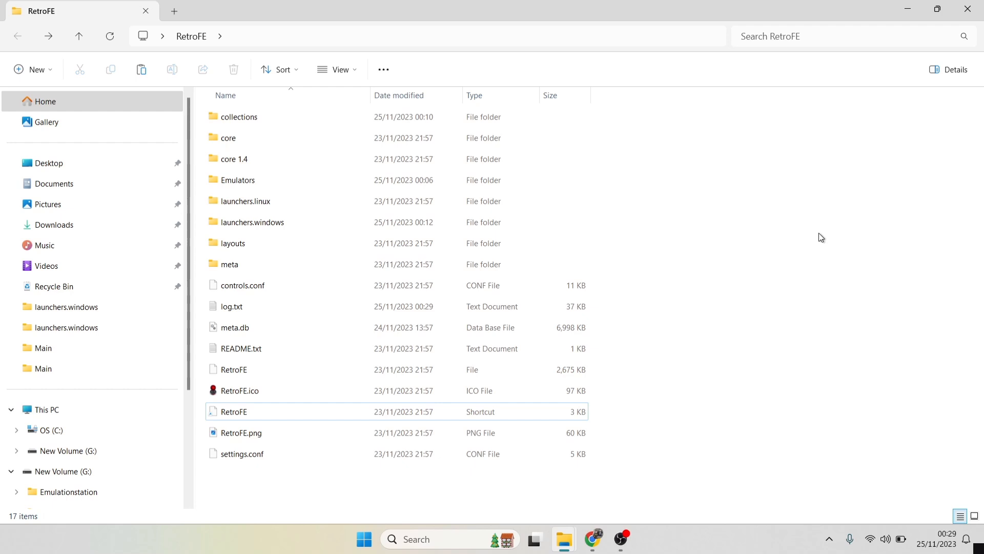
left_click(593, 538)
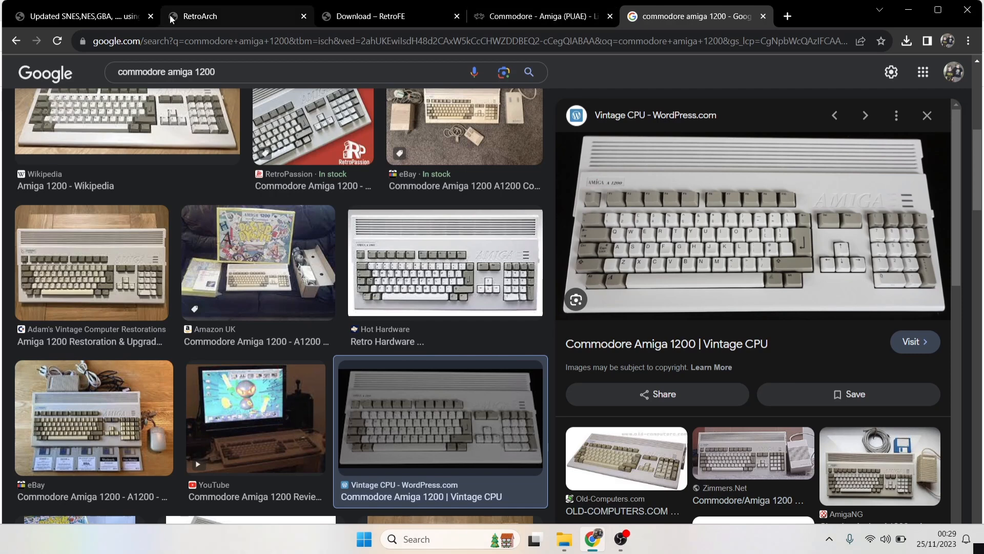
left_click(362, 18)
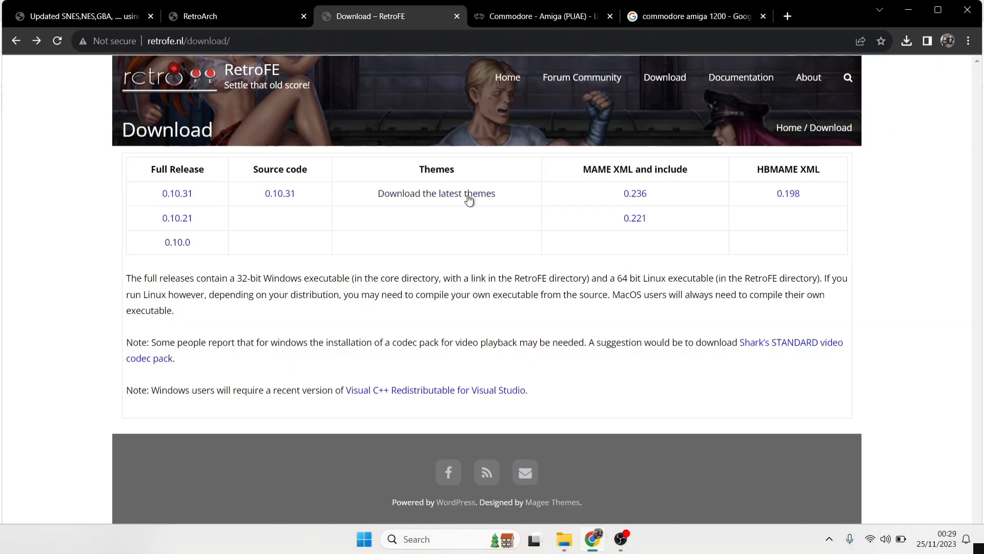
left_click(485, 199)
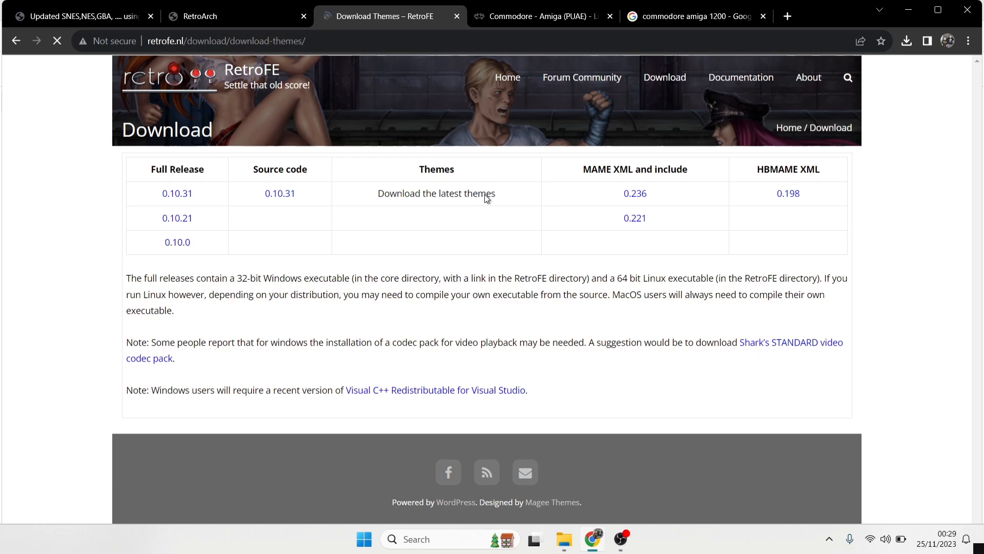
left_click_drag(980, 79, 963, 126)
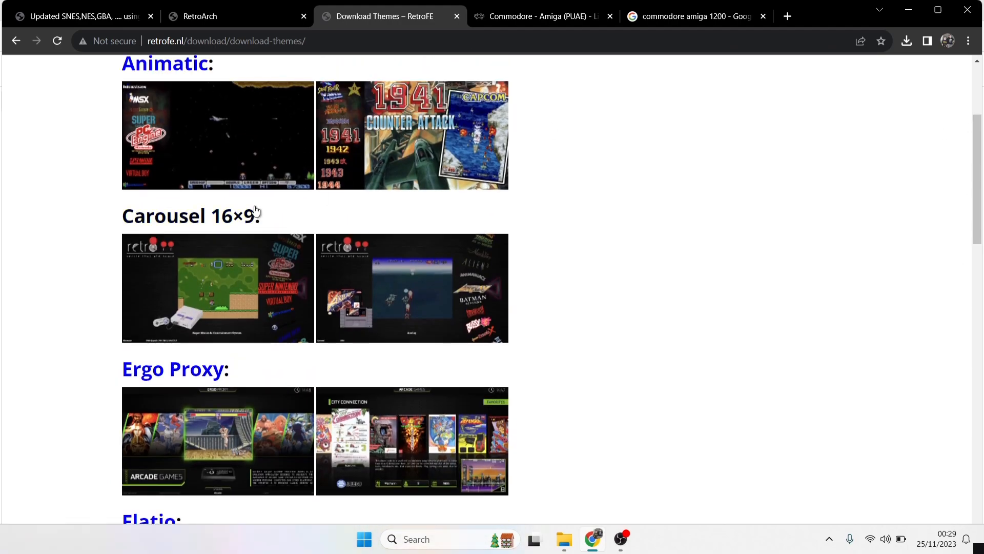
left_click(209, 221)
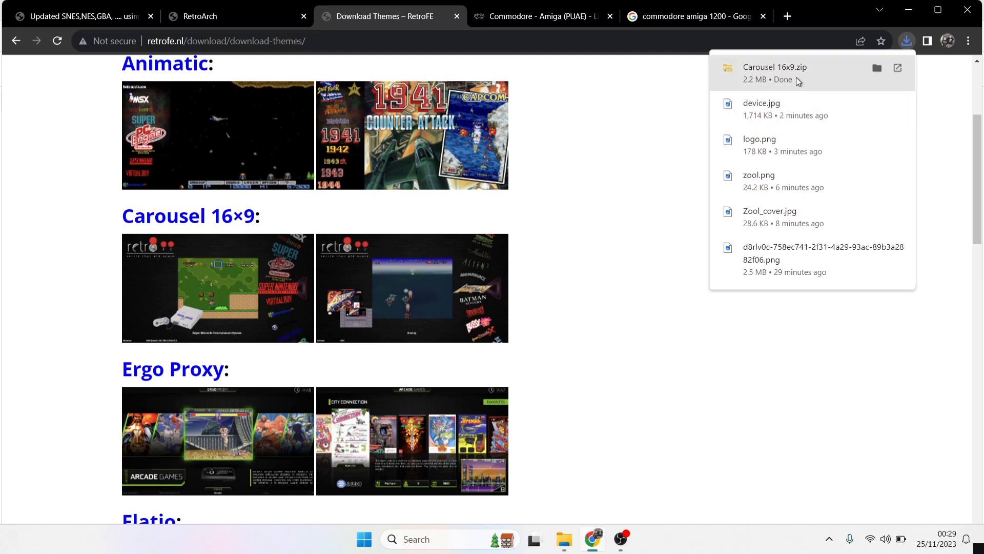
- Copy the Carousel 16x9 folder from the downloaded Carousel 16x9.zip into RetroFE's layouts folder
left_click(795, 77)
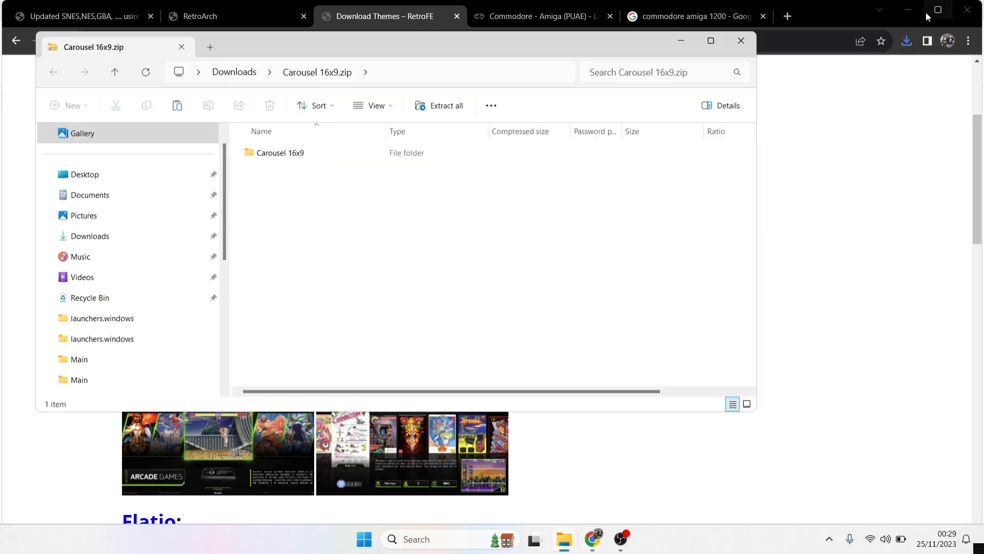
left_click(909, 9)
left_click_drag(491, 50, 947, 129)
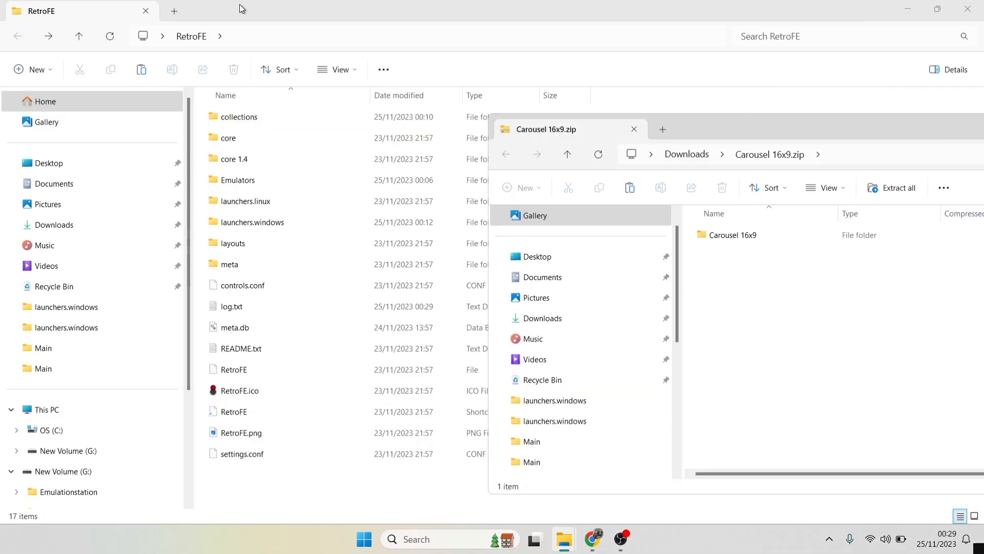
double_click(368, 8)
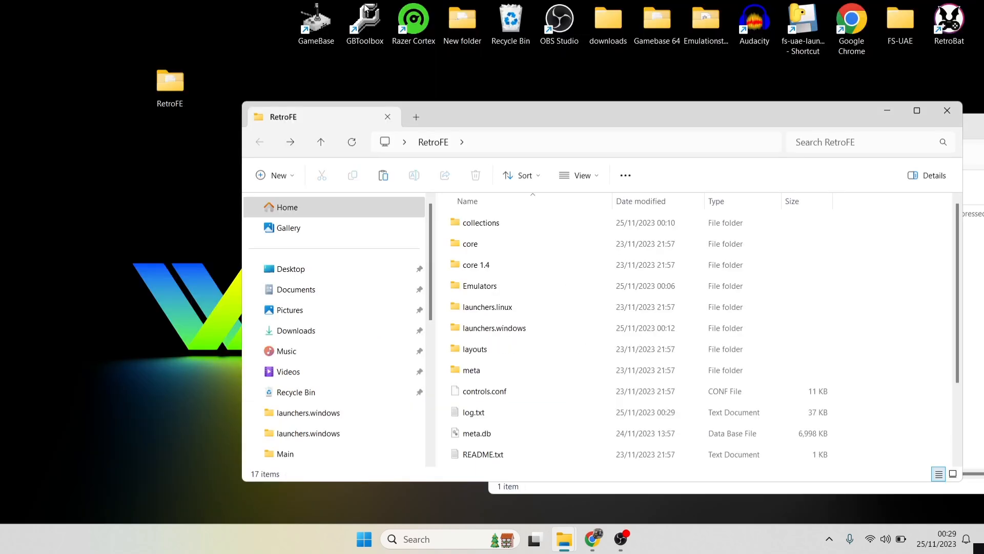
left_click_drag(534, 119, 280, 37)
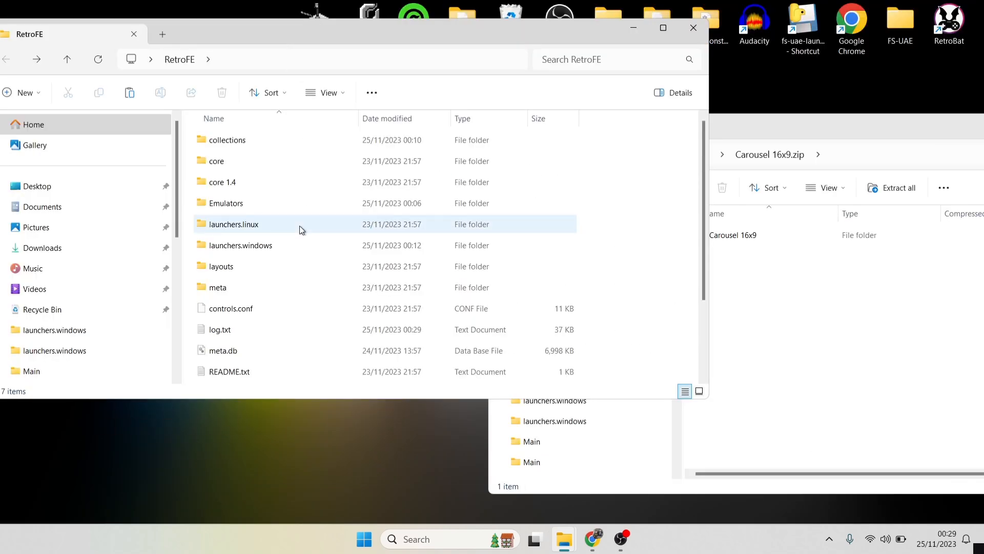
left_click(255, 268)
double_click(256, 267)
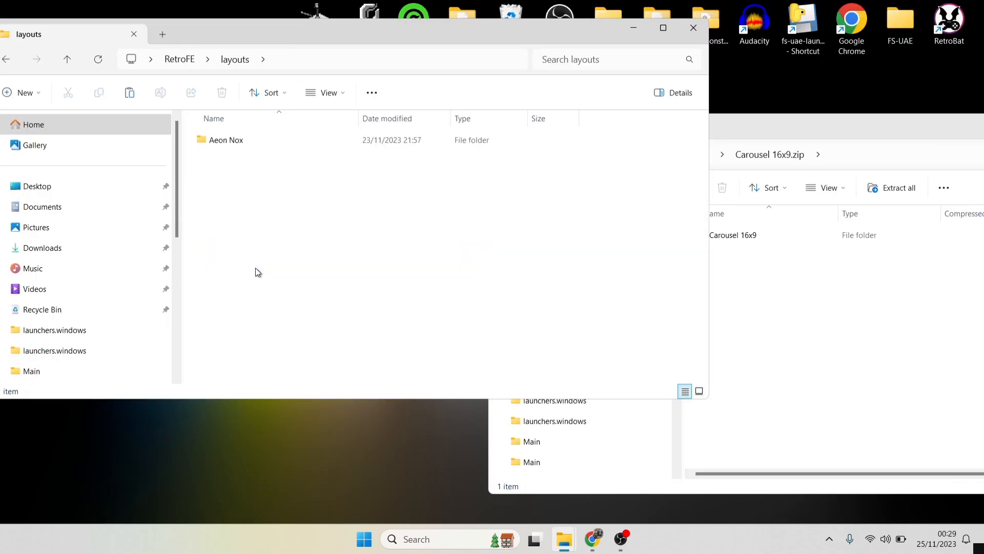
left_click(747, 344)
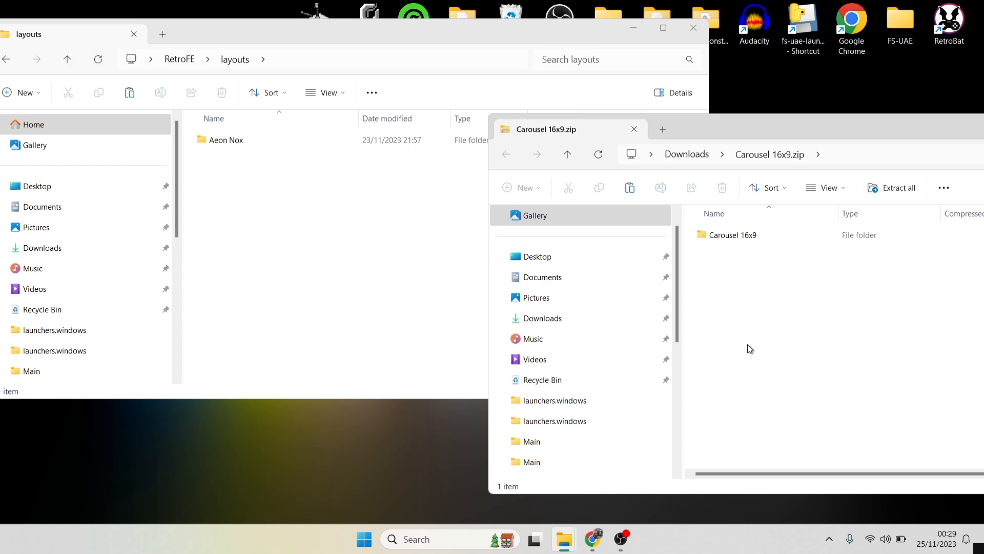
left_click_drag(747, 235, 340, 233)
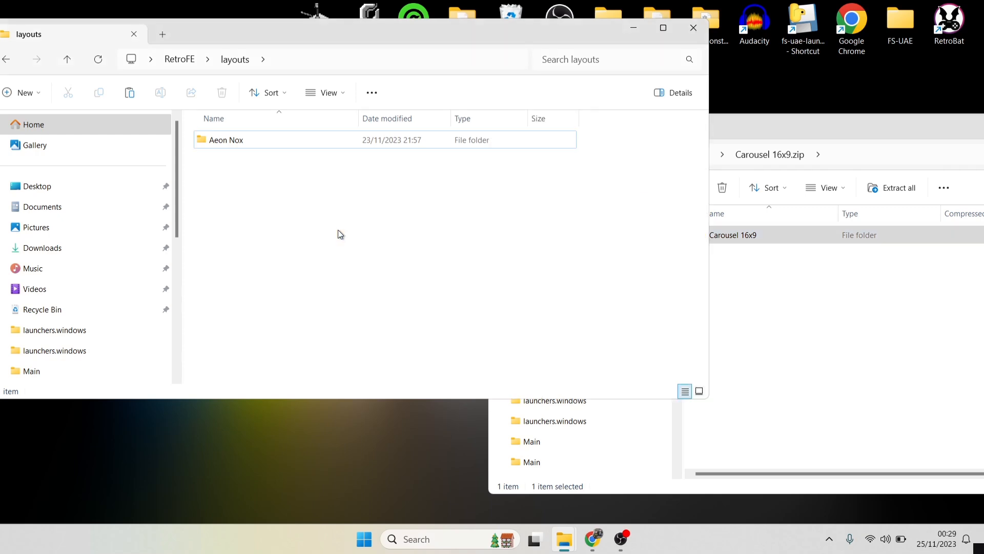
double_click(324, 31)
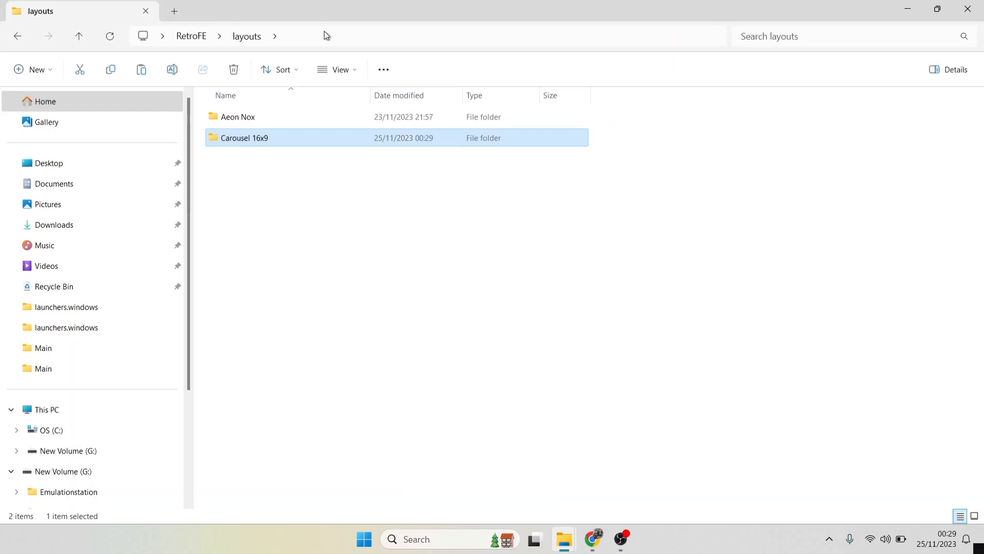
left_click(319, 215)
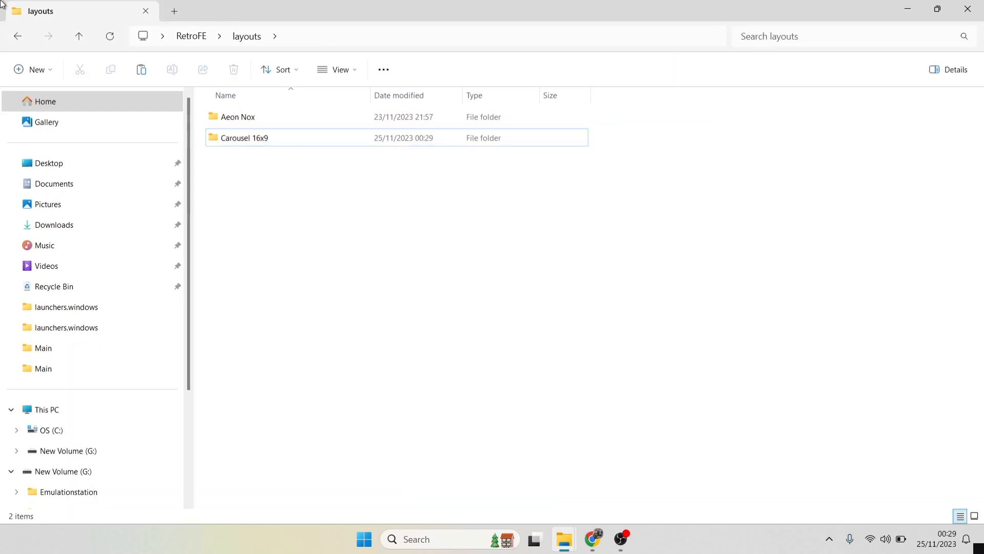
- Go back to the main RetroFE folder and open settings.conf in a maximized Notepad window
left_click(18, 36)
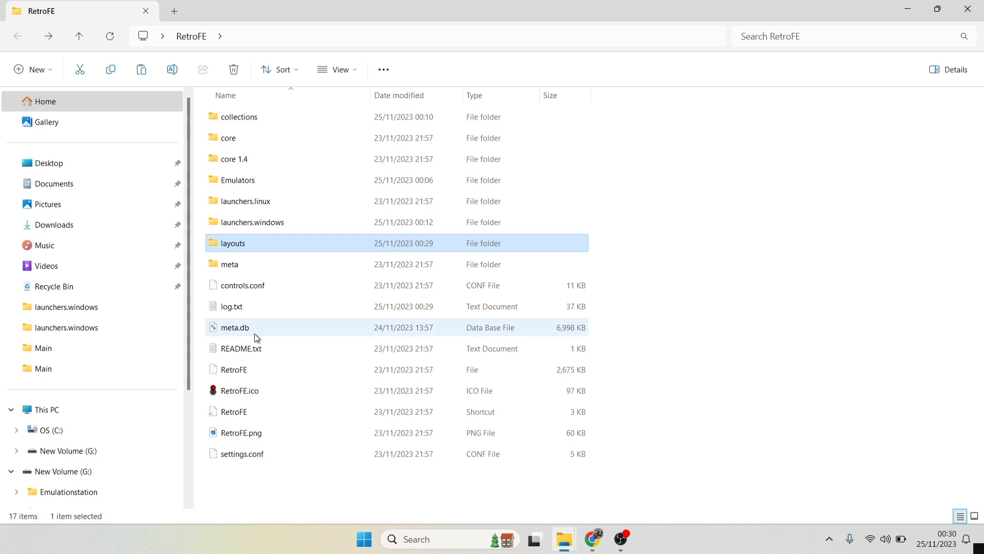
left_click(262, 454)
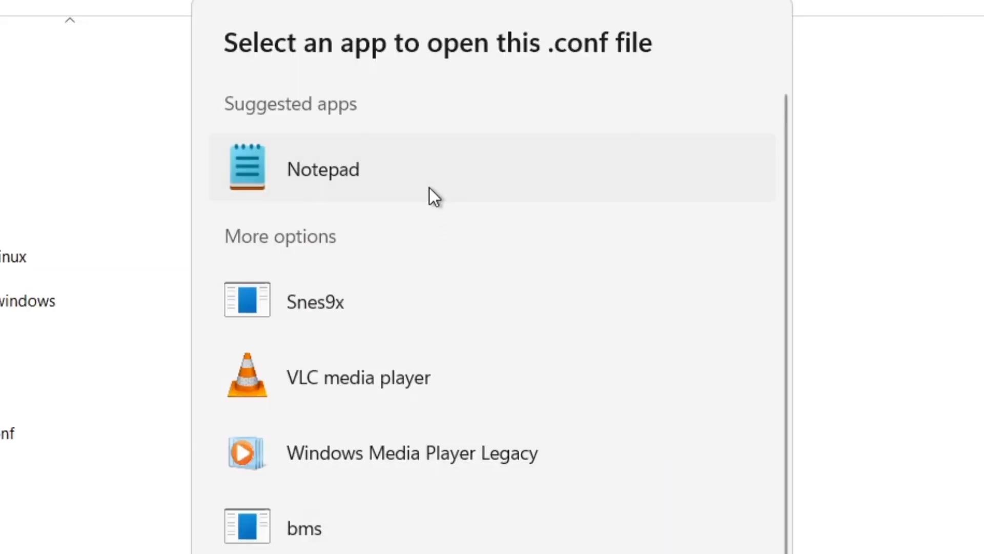
double_click(429, 187)
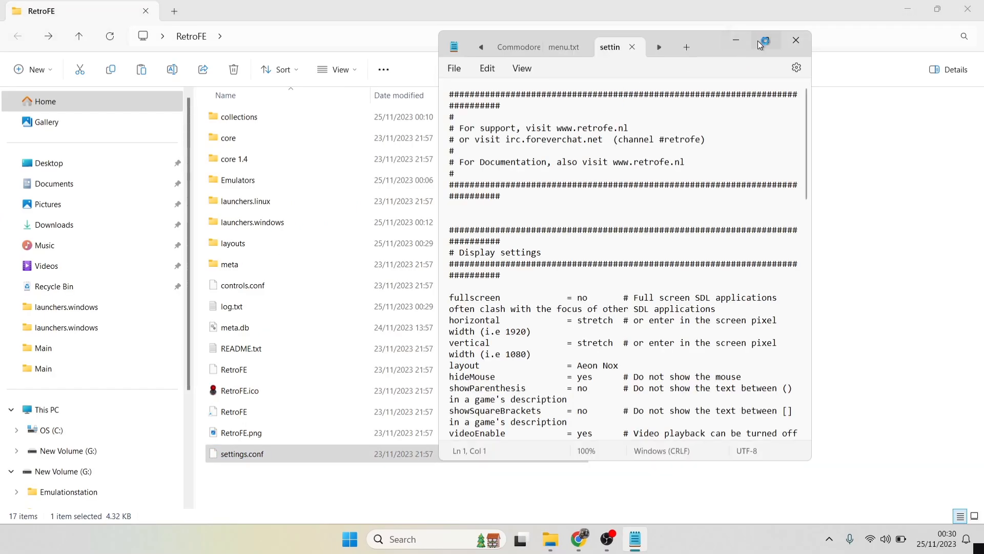
left_click(760, 41)
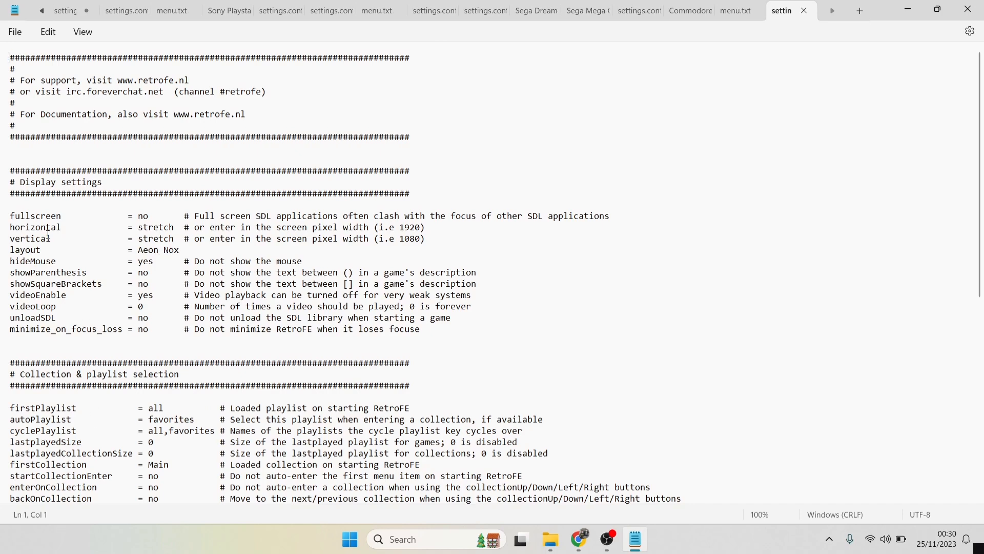
- Replace the layout value in settings.conf with Carousel 16×9, copied from the theme's download page, then save and close the file
left_click(189, 249)
key("BackSpace")
key("BackSpace")
key("BackSpace")
key("BackSpace")
key("BackSpace")
key("BackSpace")
key("BackSpace")
key("BackSpace")
left_click(583, 539)
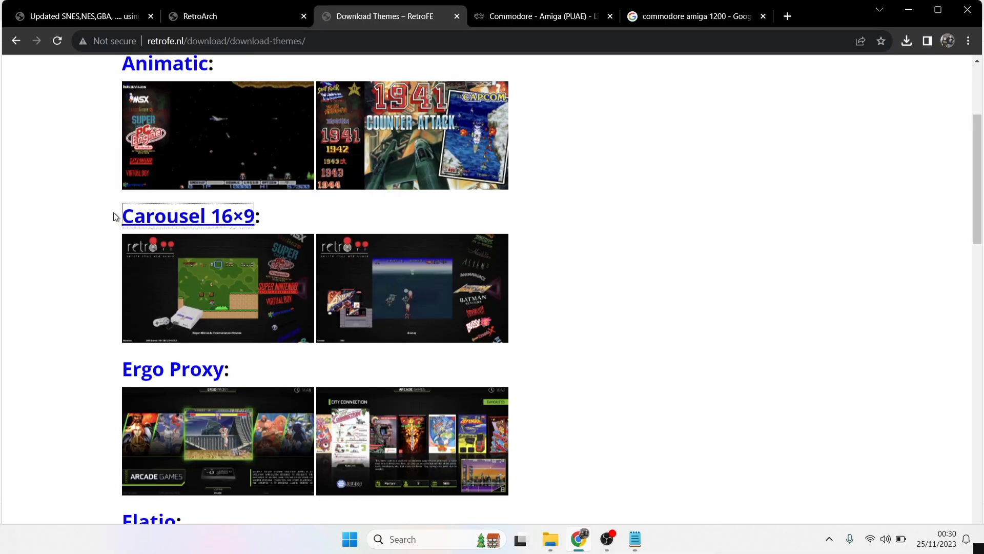
left_click_drag(113, 218, 258, 218)
key("ctrl+c")
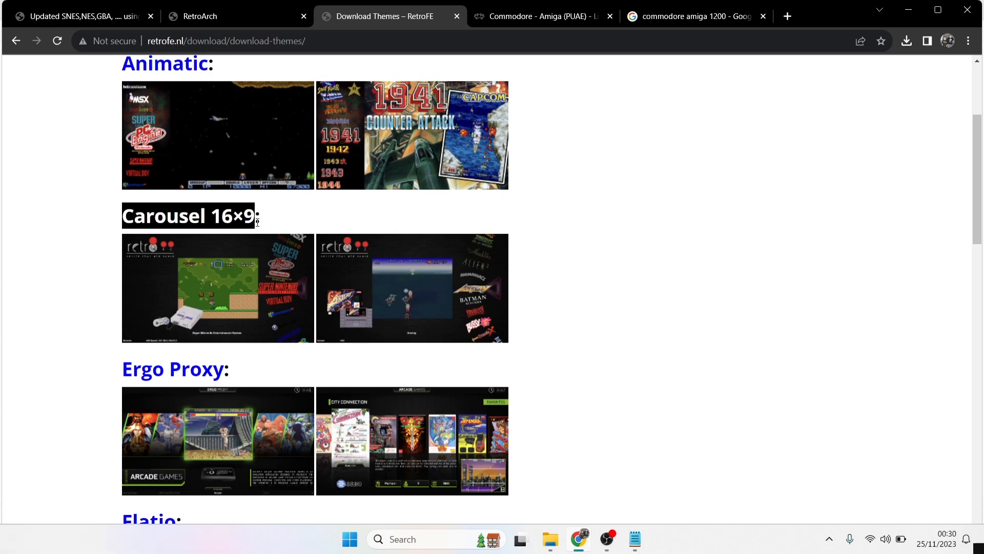
key("alt+Tab")
key("ctrl+v")
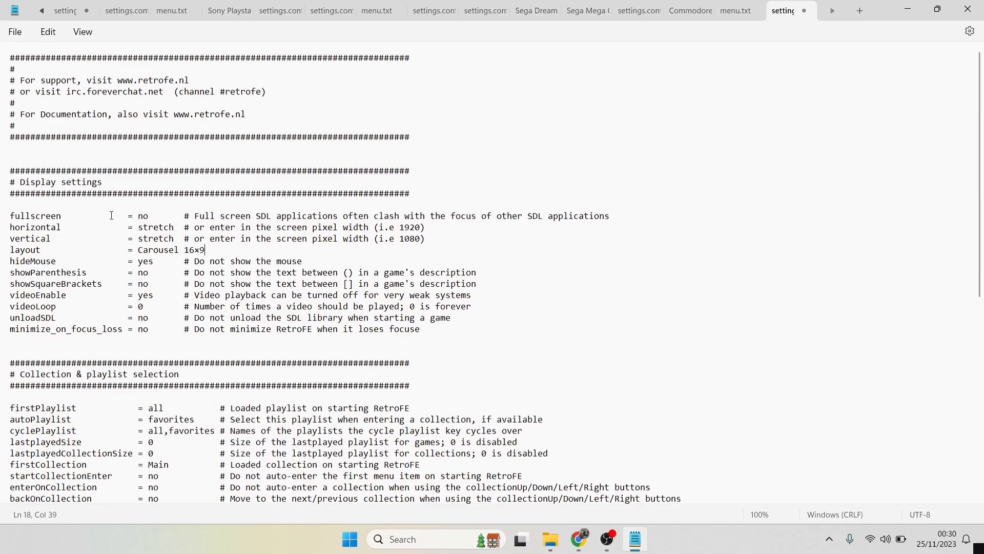
left_click(11, 33)
left_click(41, 111)
left_click(968, 8)
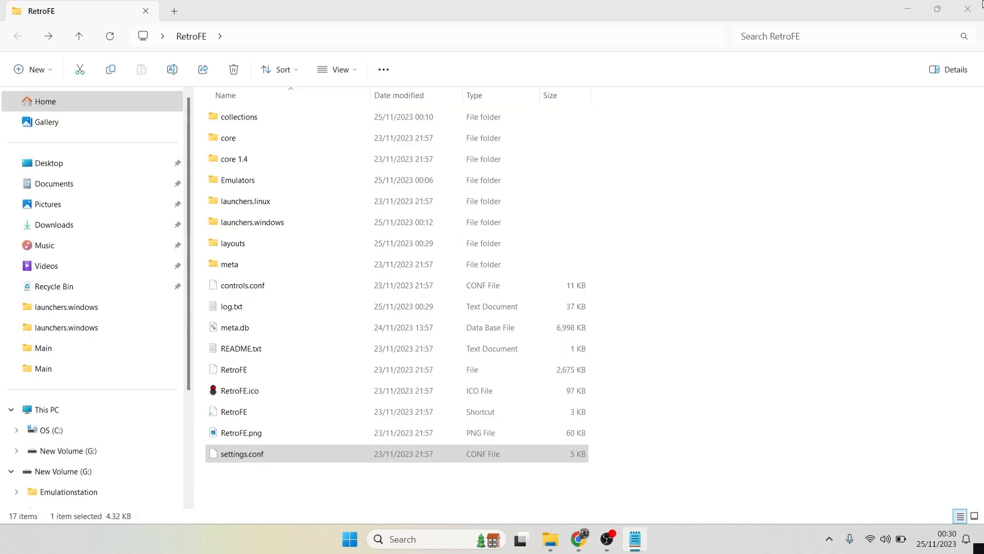
- Launch RetroFE with the new layout, enter the Commodore Amiga collection and start Zool
double_click(250, 411)
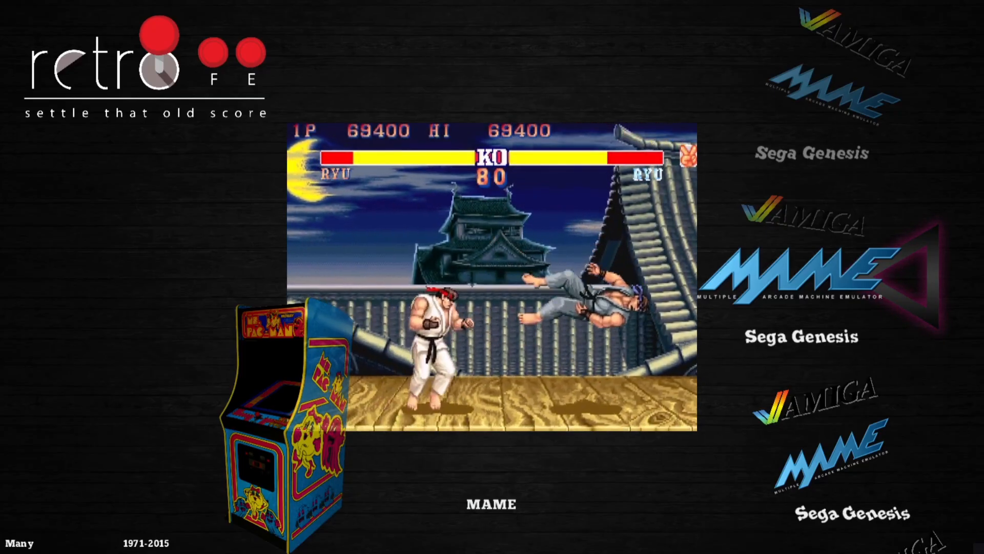
key("Up")
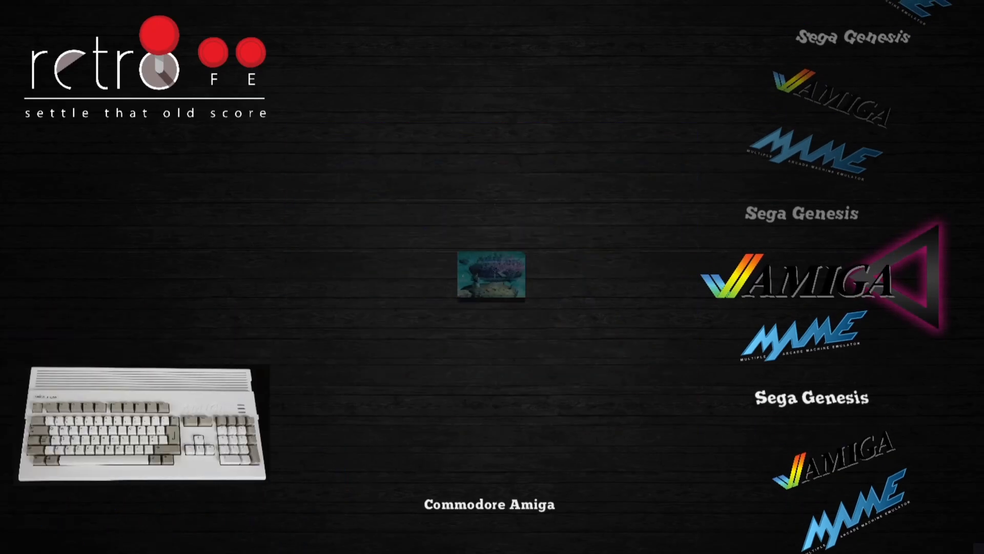
key("Return")
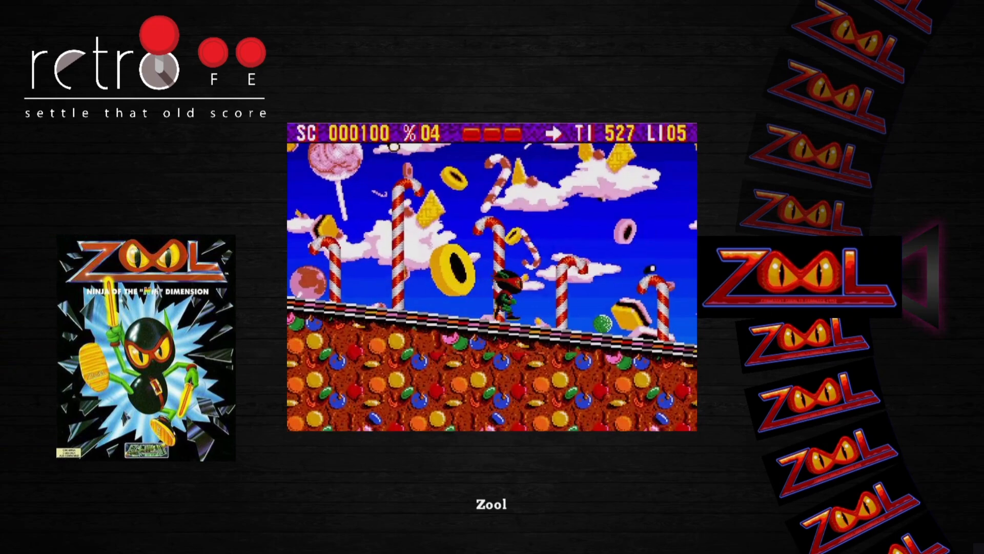
key("Return")
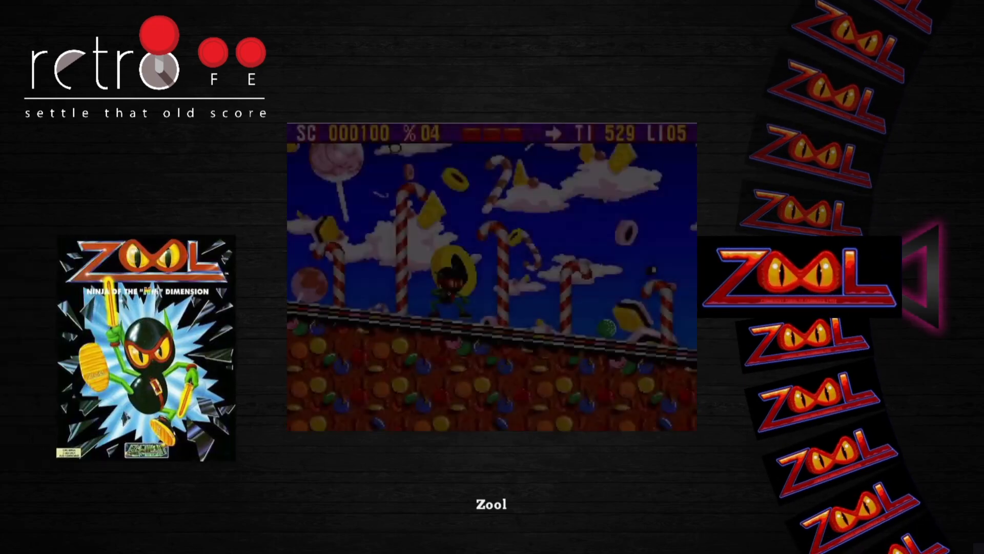
key("Down")
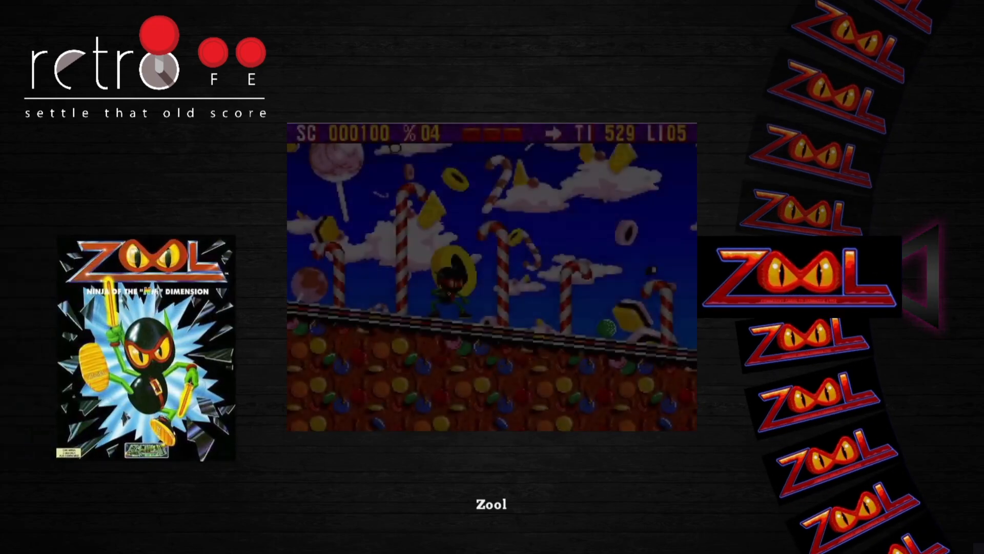
key("Return")
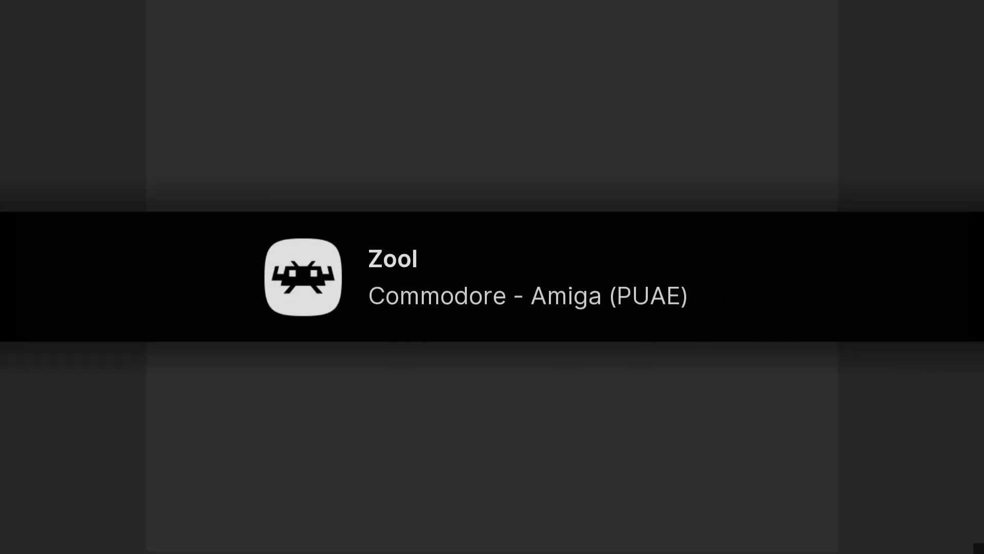